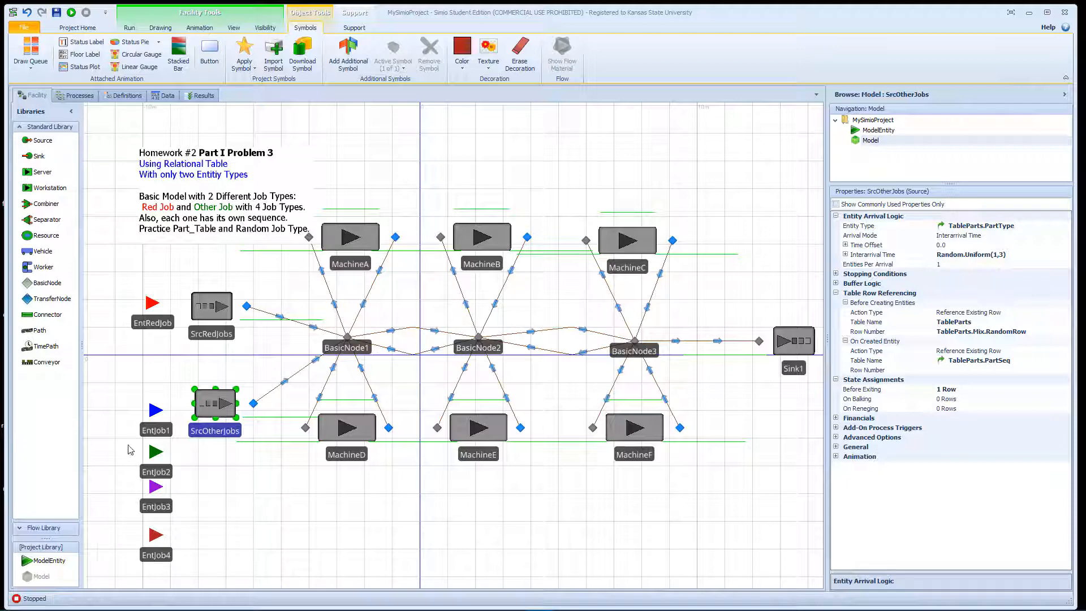
- Delete the entities EntJob1, EntJob3 and EntJob4 from the facility model, keeping EntJob2
{"action": "left_click", "coordinate": [142, 430]}
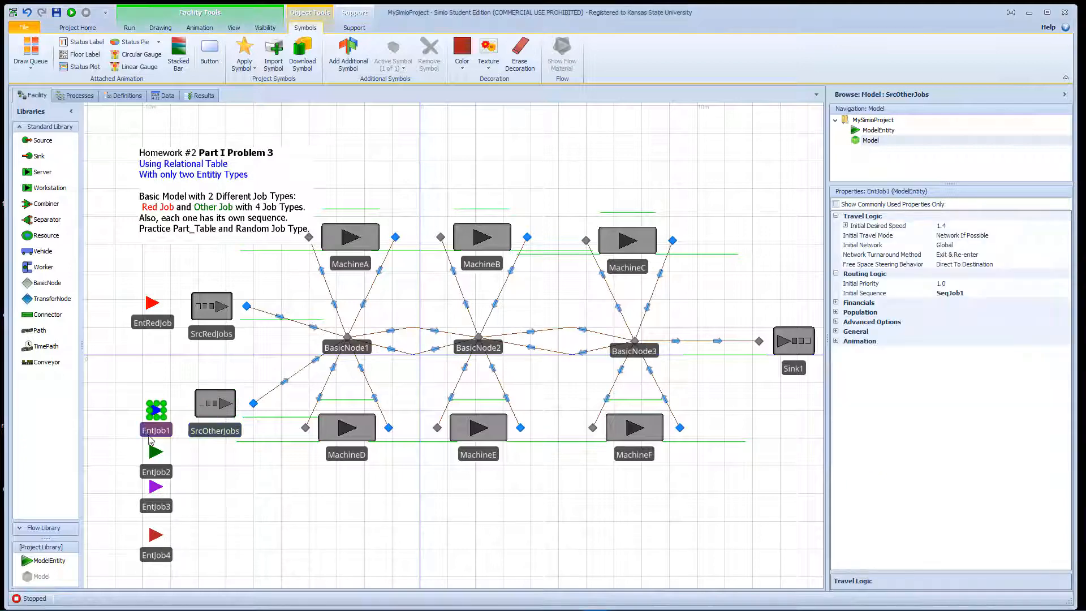
{"action": "left_click", "coordinate": [164, 505]}
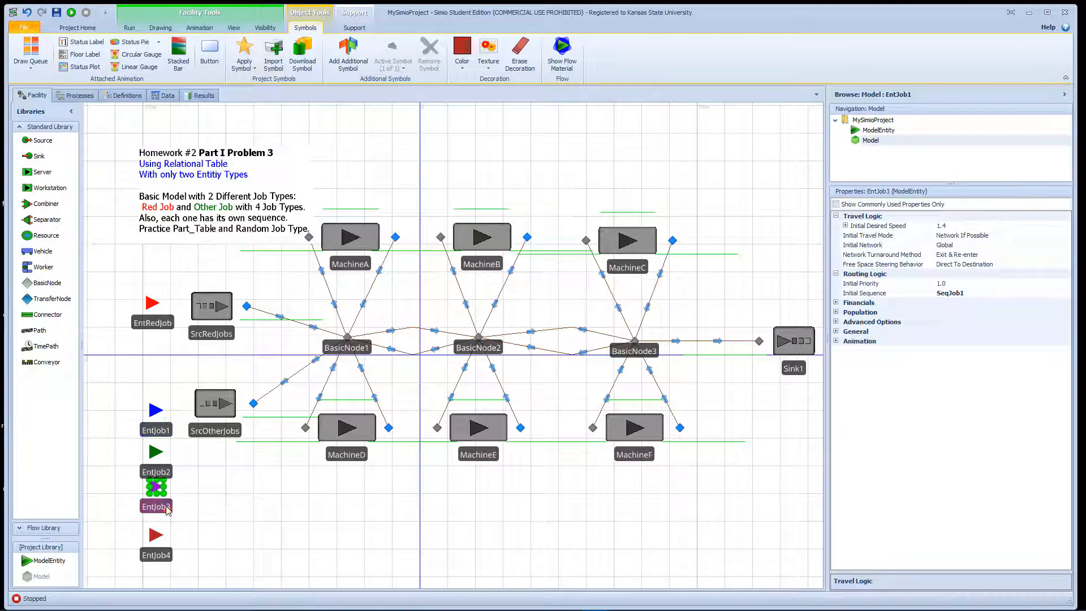
{"action": "left_click", "coordinate": [170, 553]}
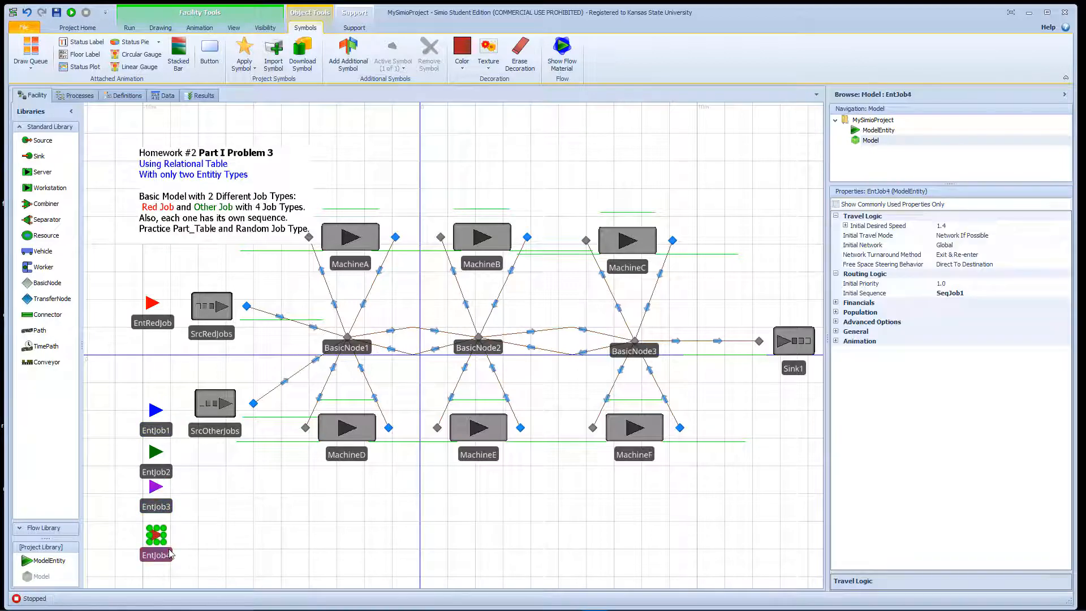
{"action": "left_click", "coordinate": [167, 512], "text": "ctrl"}
{"action": "left_click", "coordinate": [162, 430], "text": "ctrl"}
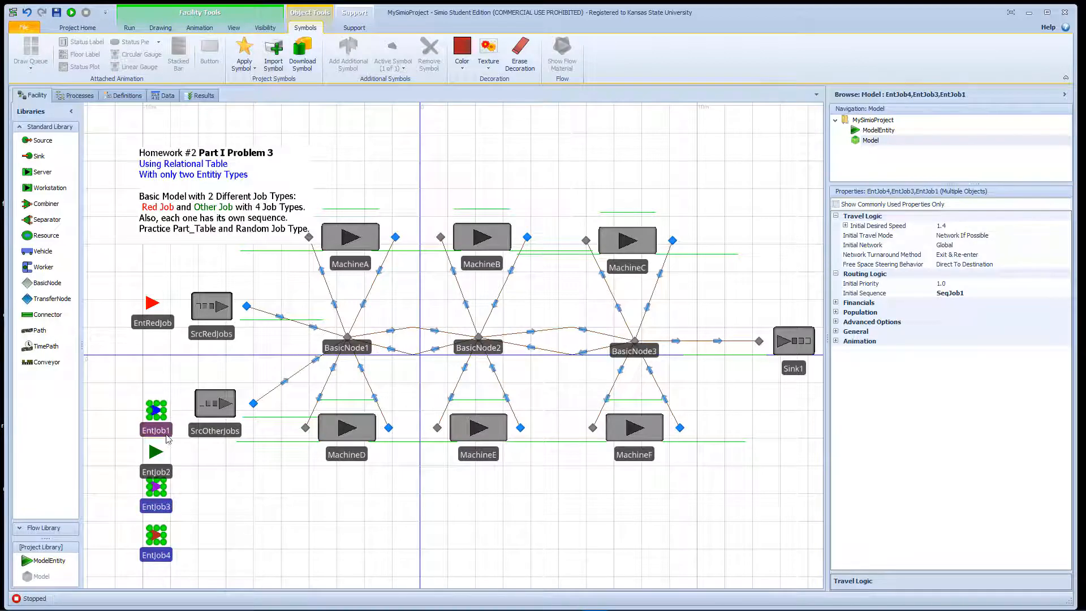
{"action": "key", "text": "Delete"}
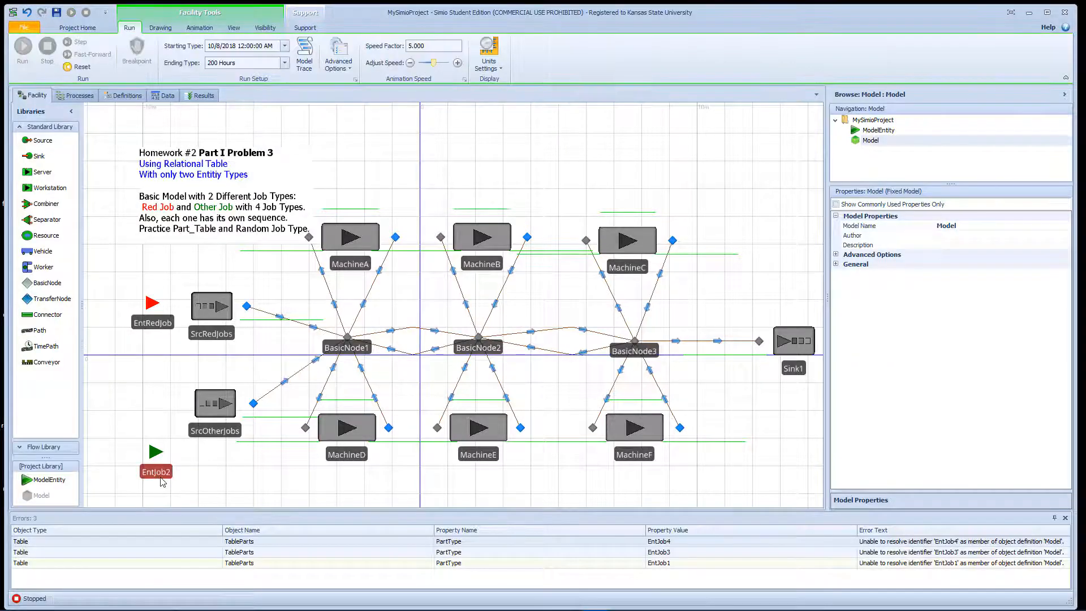
- Move the EntJob2 entity up beside the SrcOtherJobs source and rename it EntJob
{"action": "left_click_drag", "start_coordinate": [160, 474], "coordinate": [155, 433]}
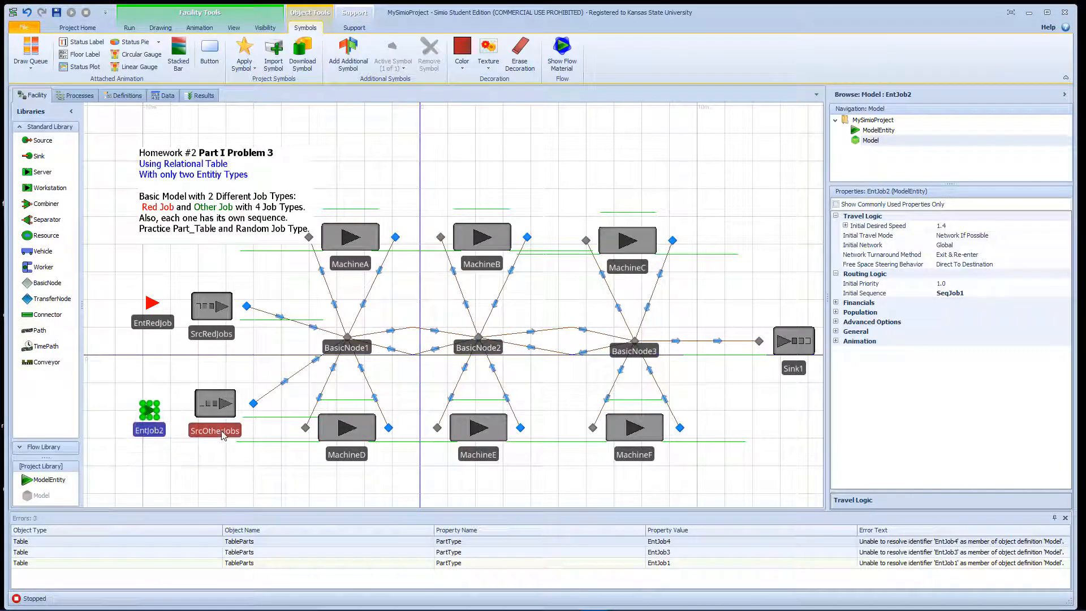
{"action": "left_click", "coordinate": [159, 431]}
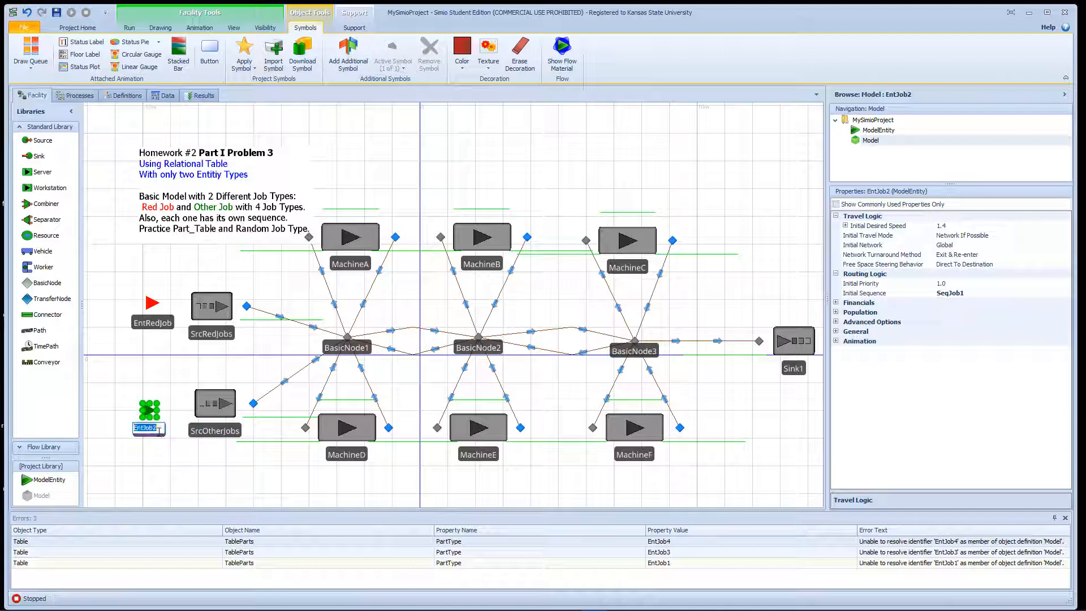
{"action": "left_click", "coordinate": [159, 432]}
{"action": "key", "text": "Return"}
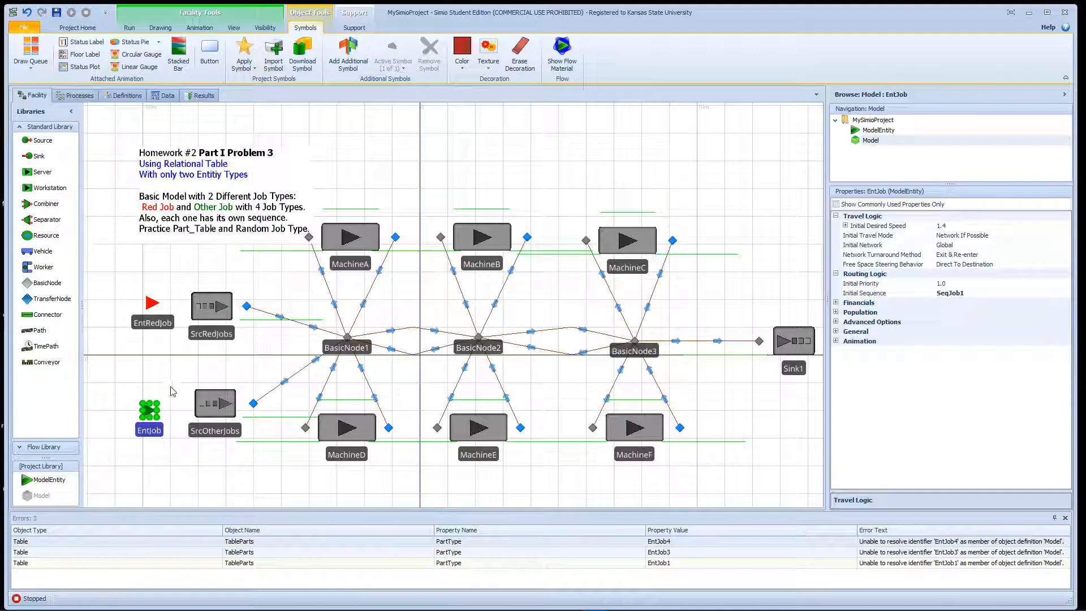
- Add three additional symbols to the EntJob entity
{"action": "left_click", "coordinate": [355, 57]}
{"action": "left_click", "coordinate": [355, 57]}
{"action": "left_click", "coordinate": [355, 56]}
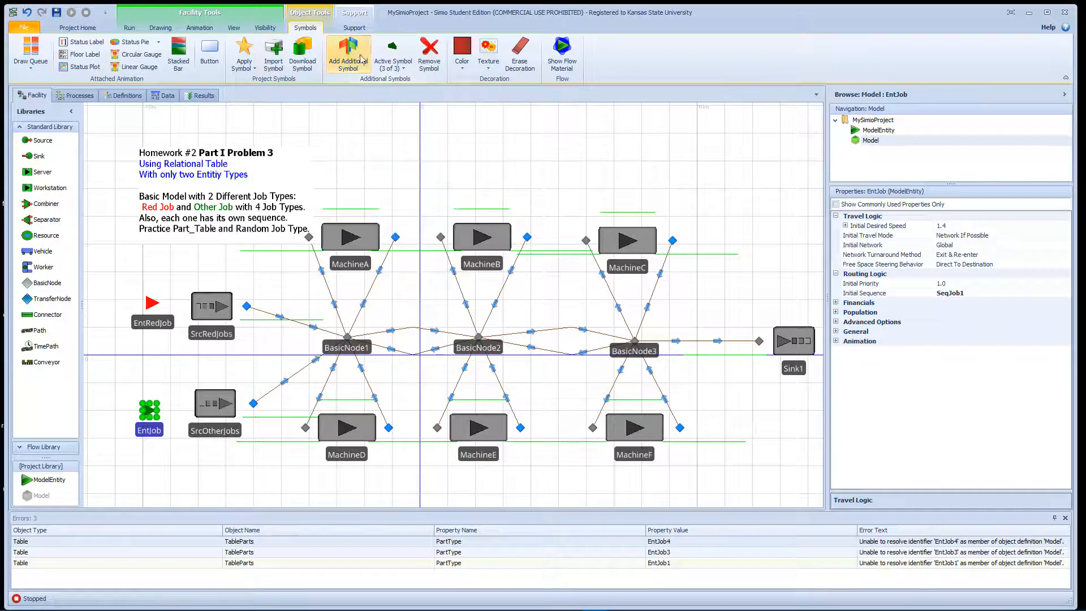
- Make symbol 1 the active symbol of EntJob and colour it blue
{"action": "left_click", "coordinate": [393, 63]}
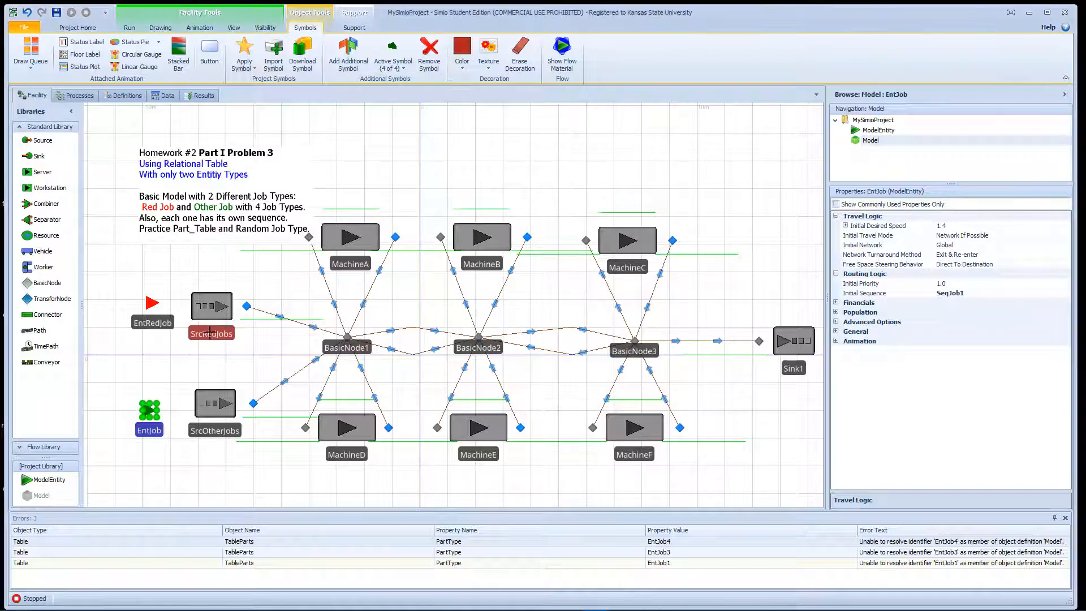
{"action": "left_click", "coordinate": [462, 65]}
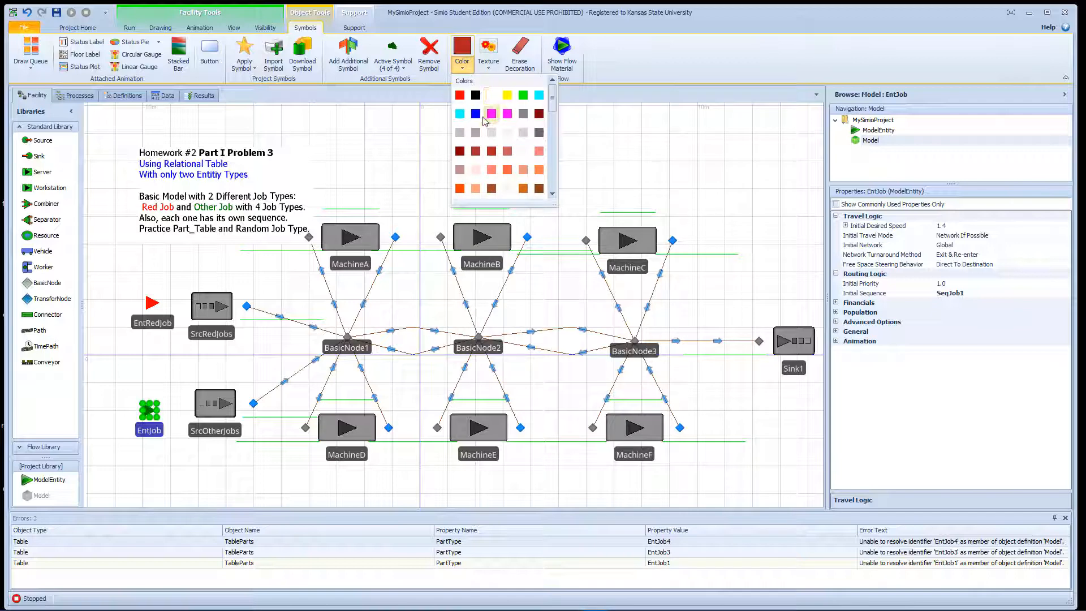
{"action": "left_click", "coordinate": [476, 114]}
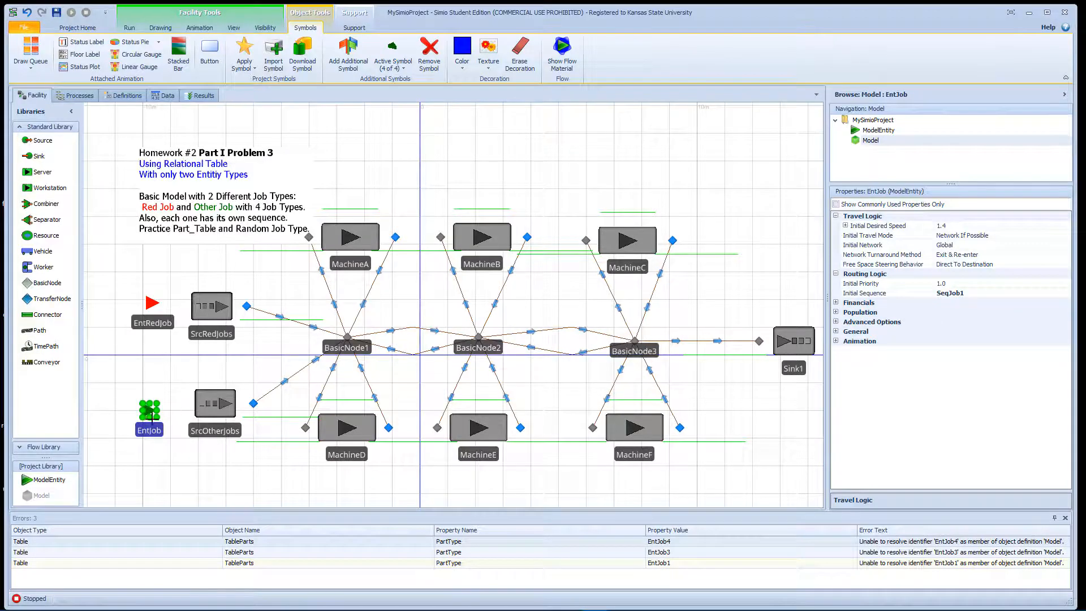
{"action": "left_click", "coordinate": [393, 68]}
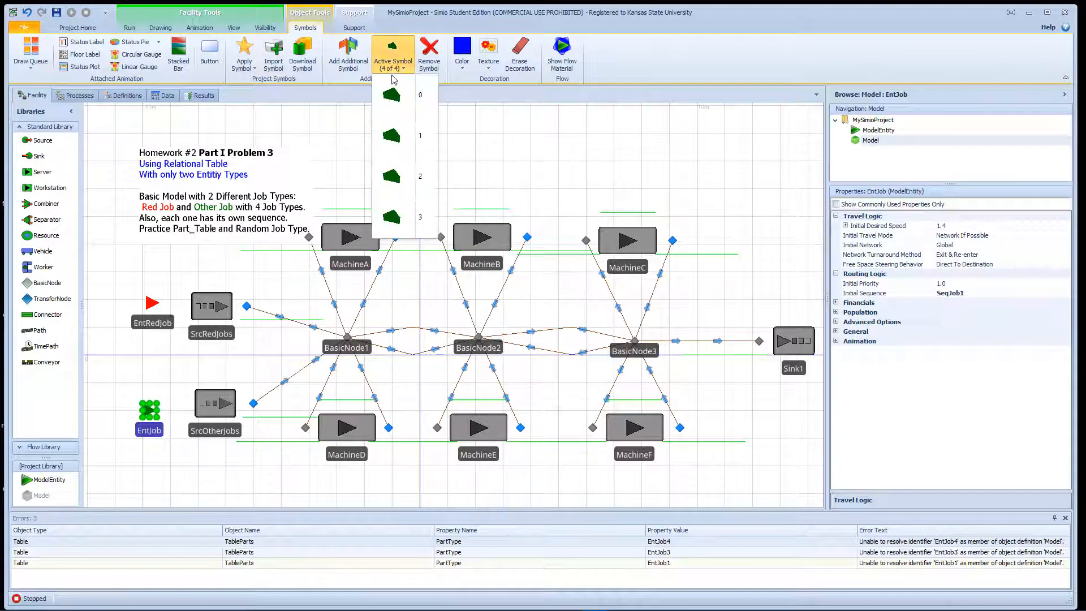
{"action": "left_click", "coordinate": [396, 136]}
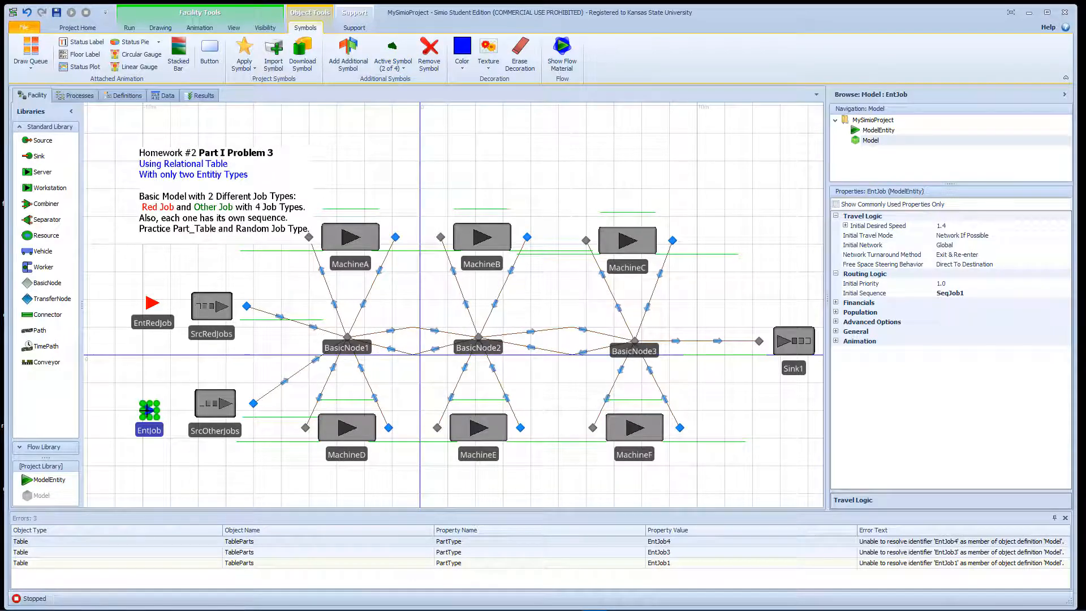
- Make symbol 2 the active symbol of EntJob and colour it purple
{"action": "left_click", "coordinate": [393, 66]}
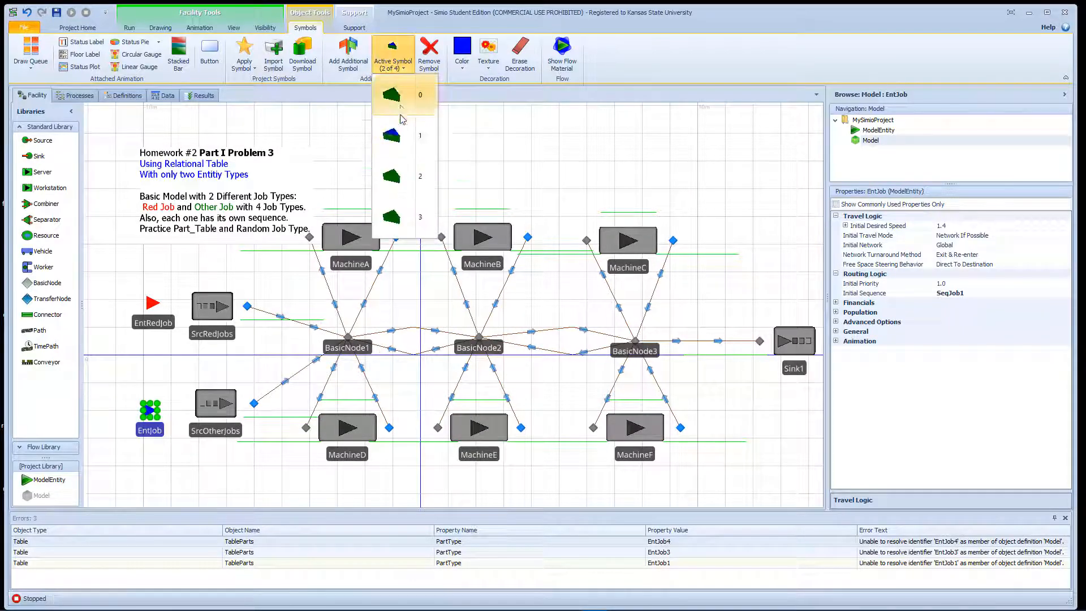
{"action": "left_click", "coordinate": [396, 176]}
{"action": "left_click", "coordinate": [462, 60]}
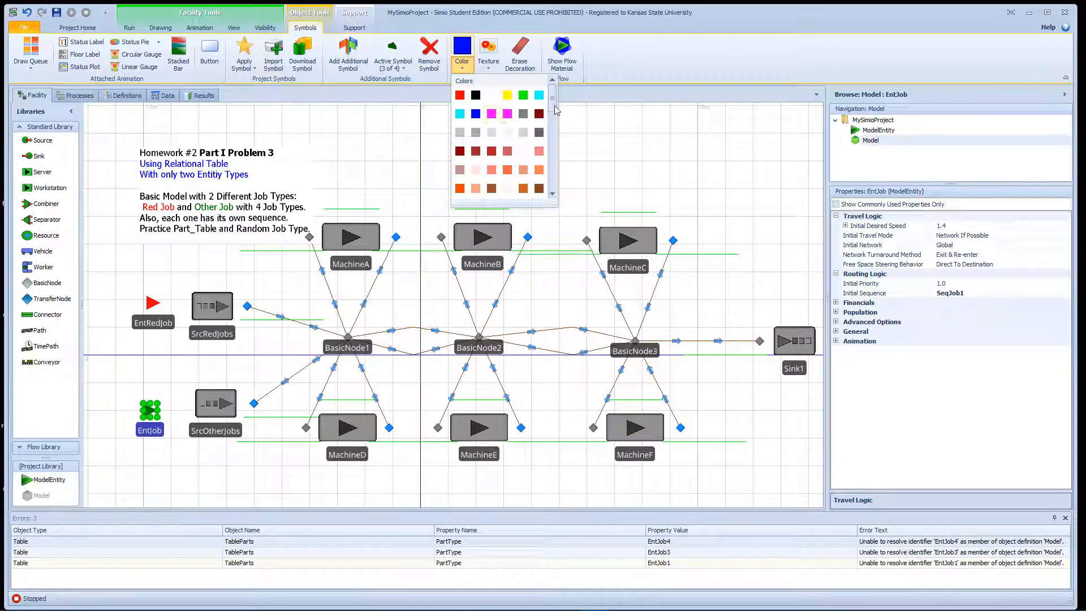
{"action": "left_click_drag", "start_coordinate": [552, 100], "coordinate": [552, 186]}
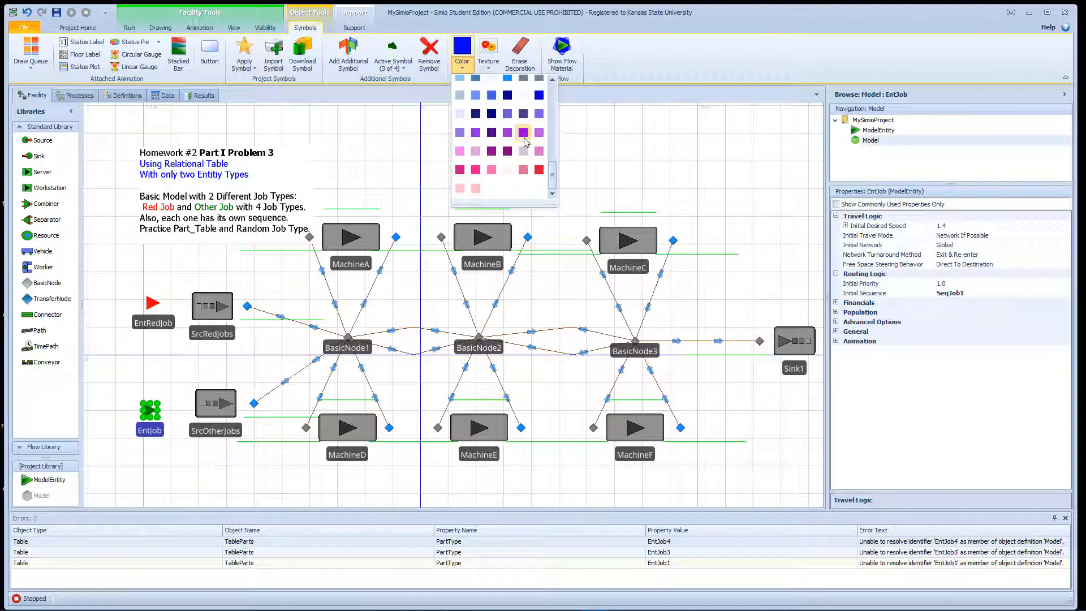
{"action": "left_click", "coordinate": [524, 136]}
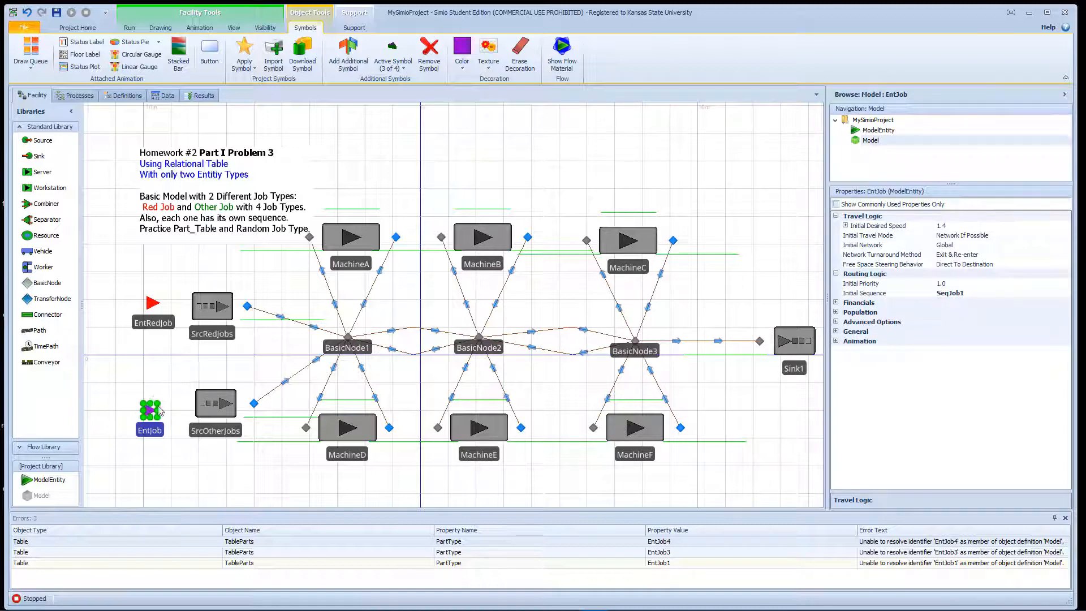
- Make symbol 3 the active symbol of EntJob, colour it dark red, and check the entity's symbol list
{"action": "left_click", "coordinate": [393, 62]}
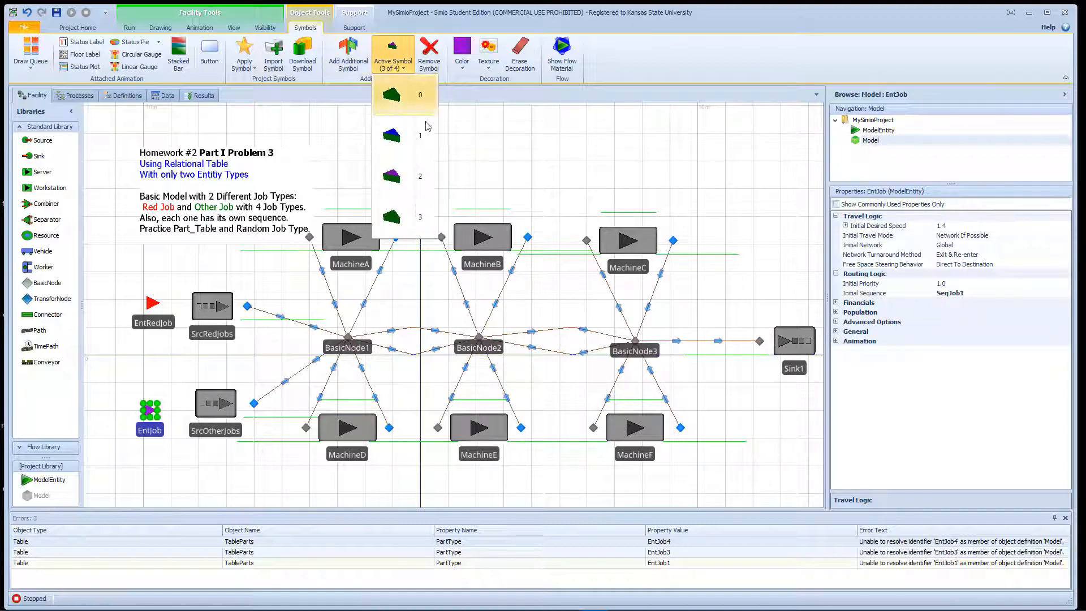
{"action": "left_click", "coordinate": [405, 215]}
{"action": "left_click", "coordinate": [462, 54]}
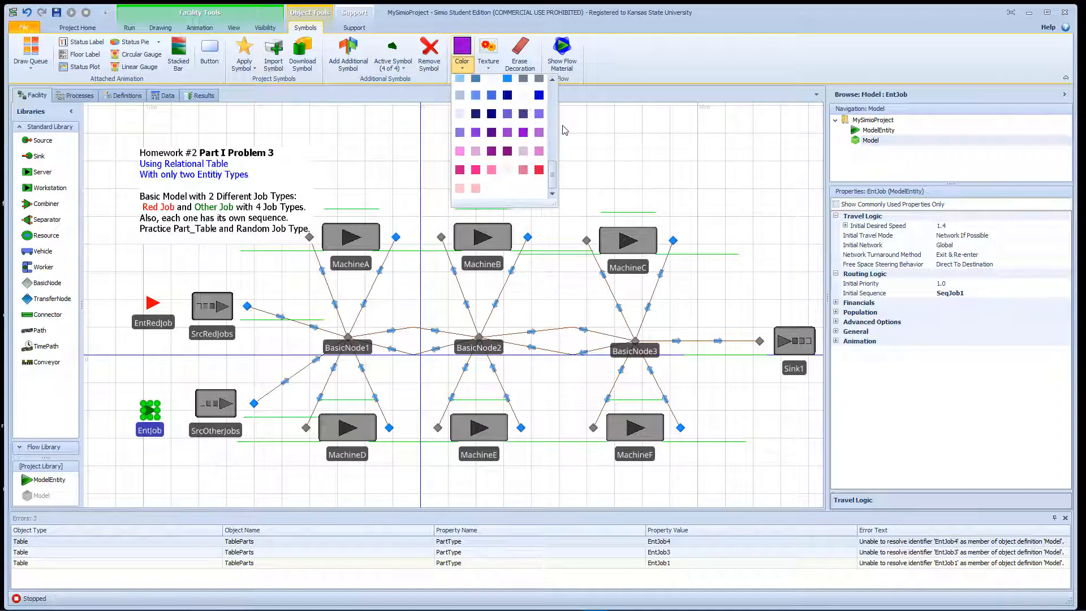
{"action": "left_click_drag", "start_coordinate": [552, 174], "coordinate": [549, 101]}
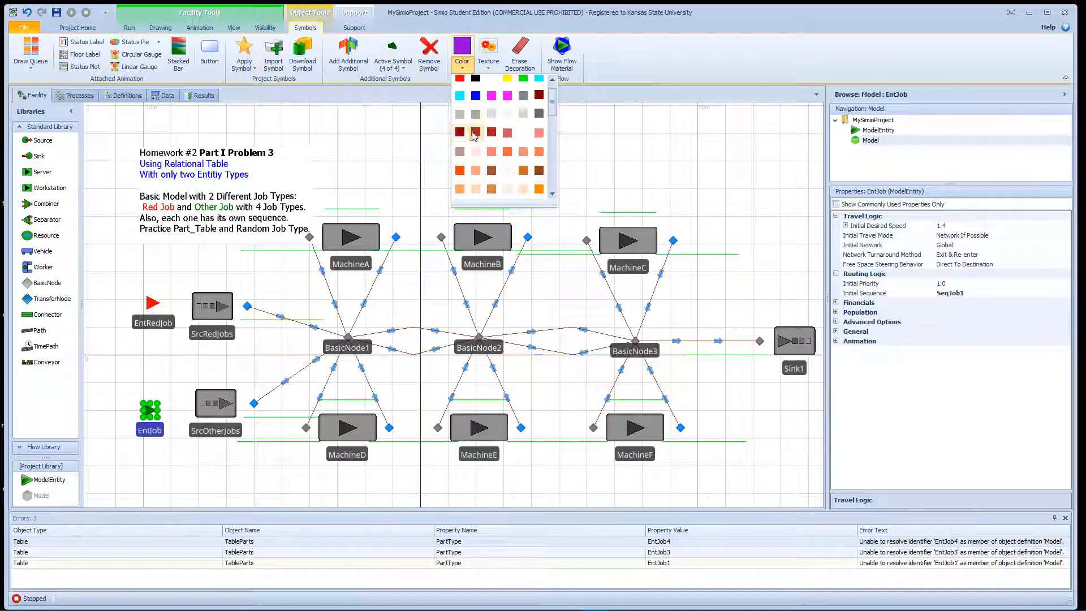
{"action": "left_click", "coordinate": [539, 96]}
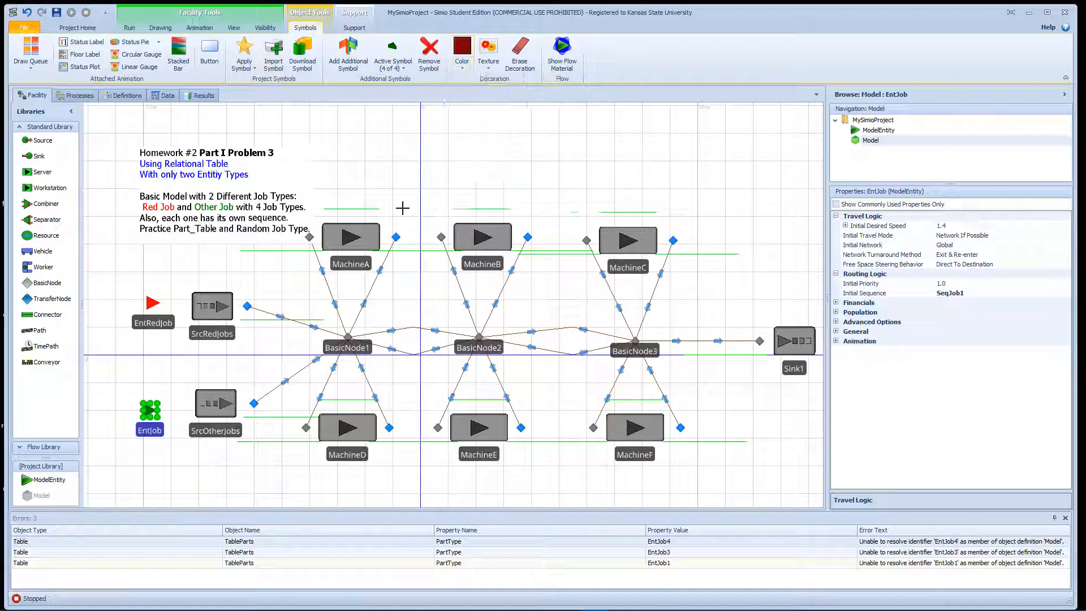
{"action": "left_click", "coordinate": [152, 408]}
{"action": "left_click", "coordinate": [169, 416]}
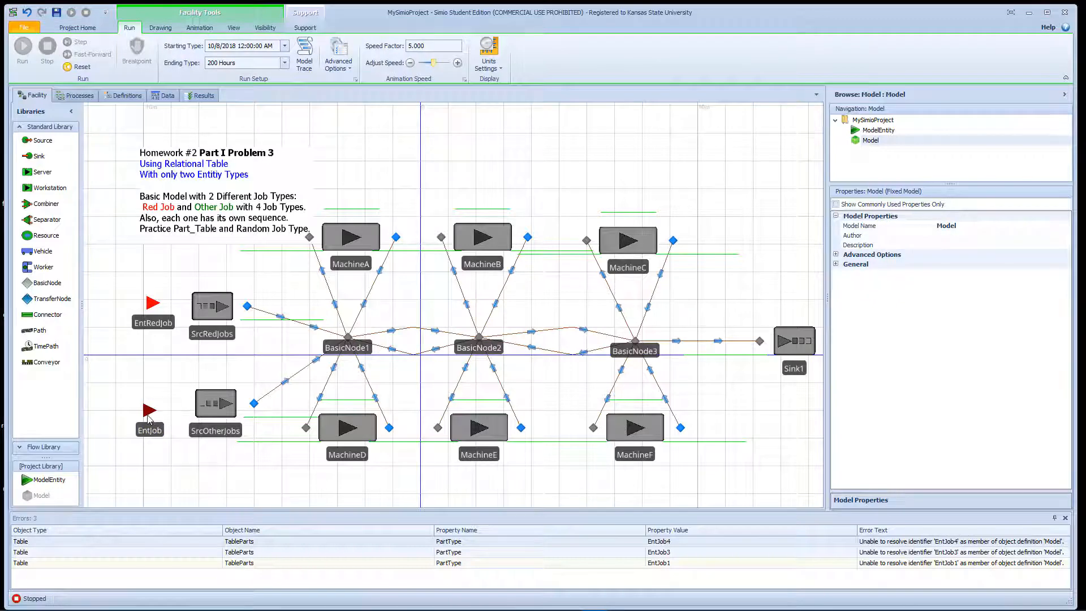
{"action": "left_click", "coordinate": [150, 418]}
{"action": "left_click", "coordinate": [463, 67]}
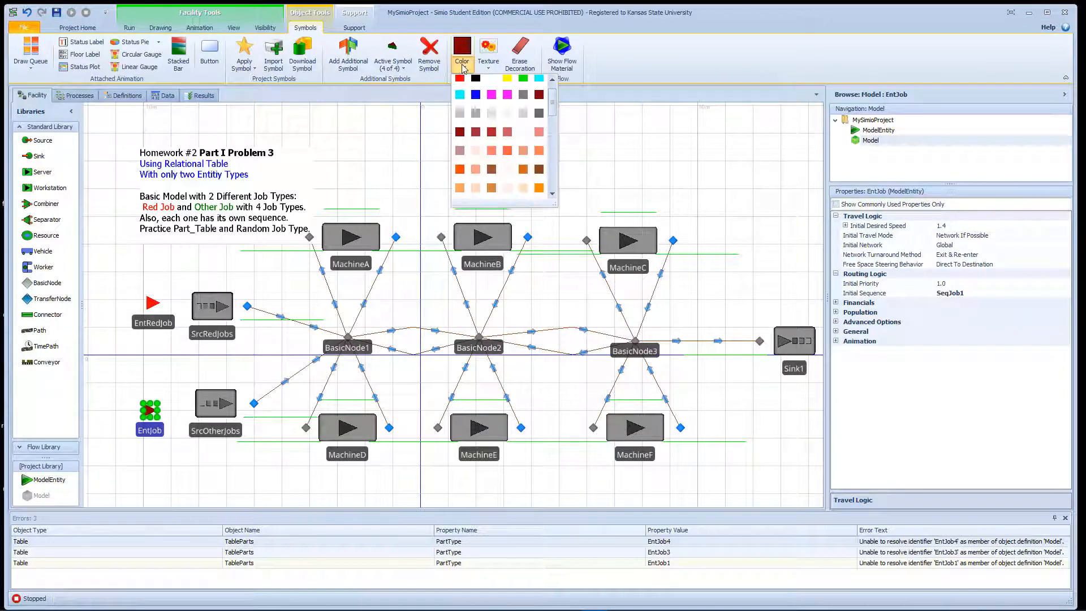
{"action": "left_click", "coordinate": [400, 73]}
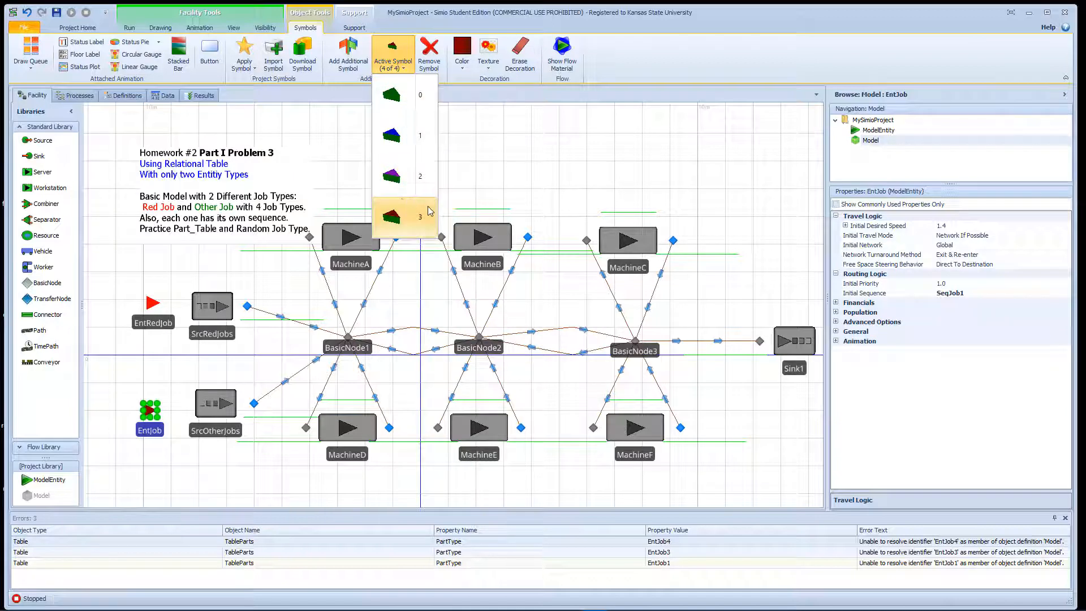
- Remove the Part Type column from the Table Parts data table
{"action": "left_click", "coordinate": [172, 105]}
{"action": "left_click", "coordinate": [171, 99]}
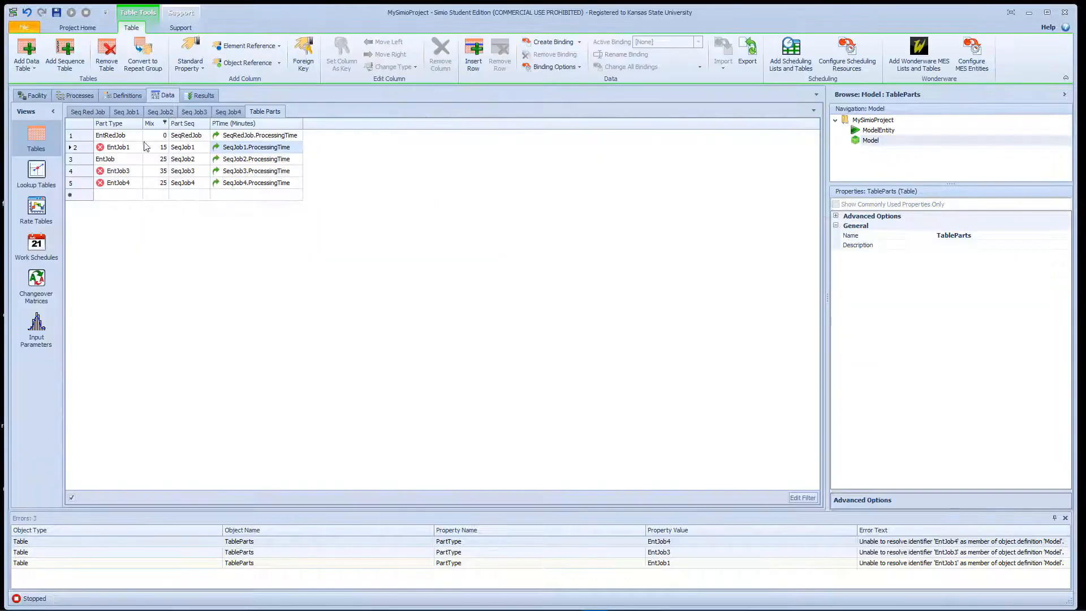
{"action": "left_click", "coordinate": [119, 125]}
{"action": "right_click", "coordinate": [118, 126]}
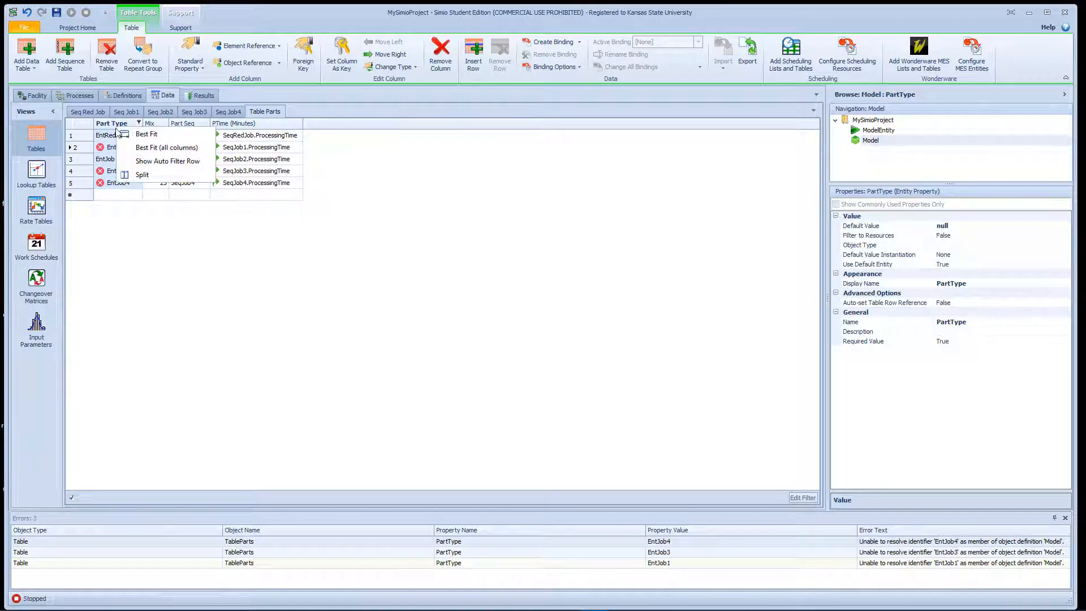
{"action": "left_click", "coordinate": [439, 54]}
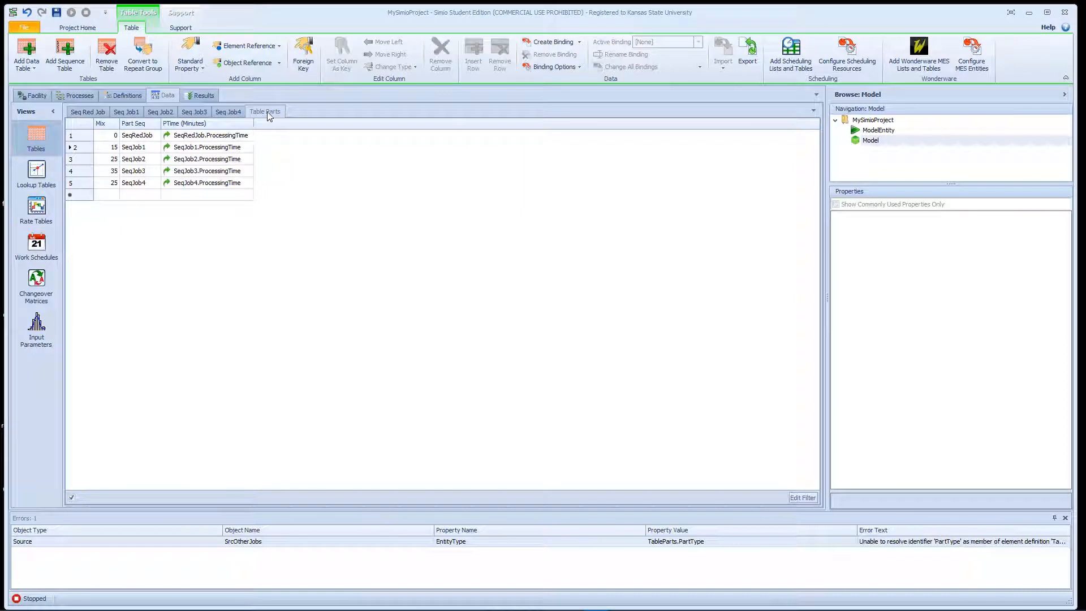
- Add an integer property column named ID to Table Parts and set it as the table's key
{"action": "left_click", "coordinate": [202, 66]}
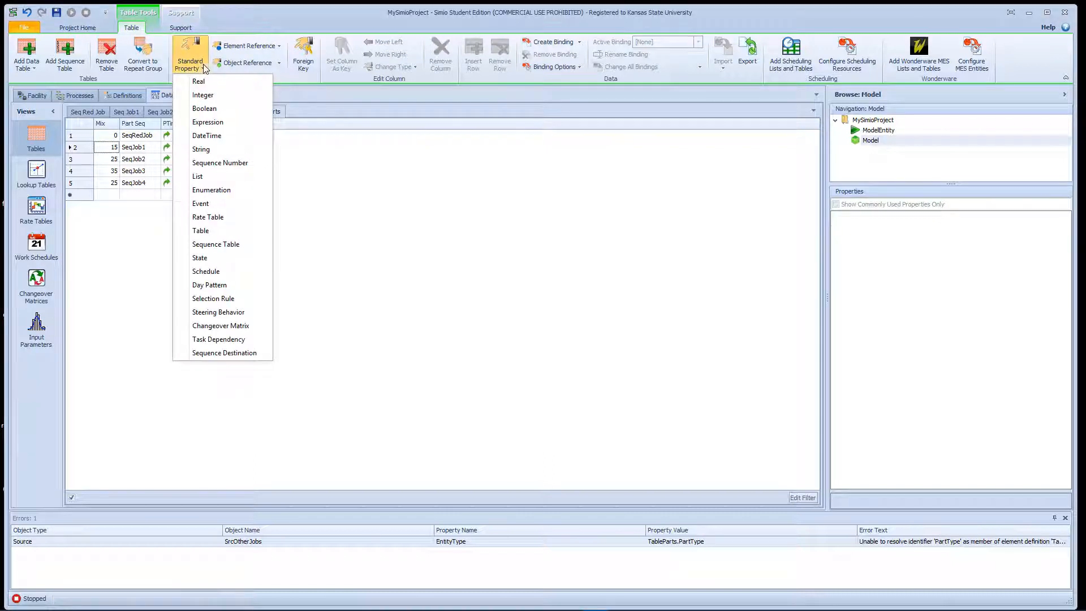
{"action": "left_click", "coordinate": [217, 95]}
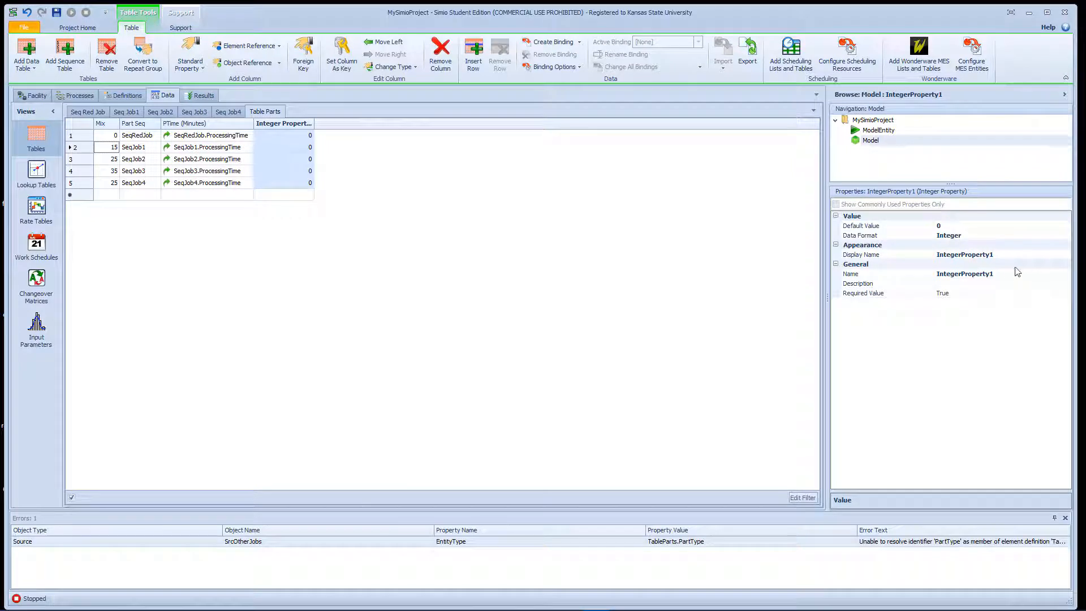
{"action": "left_click_drag", "start_coordinate": [1009, 273], "coordinate": [911, 273]}
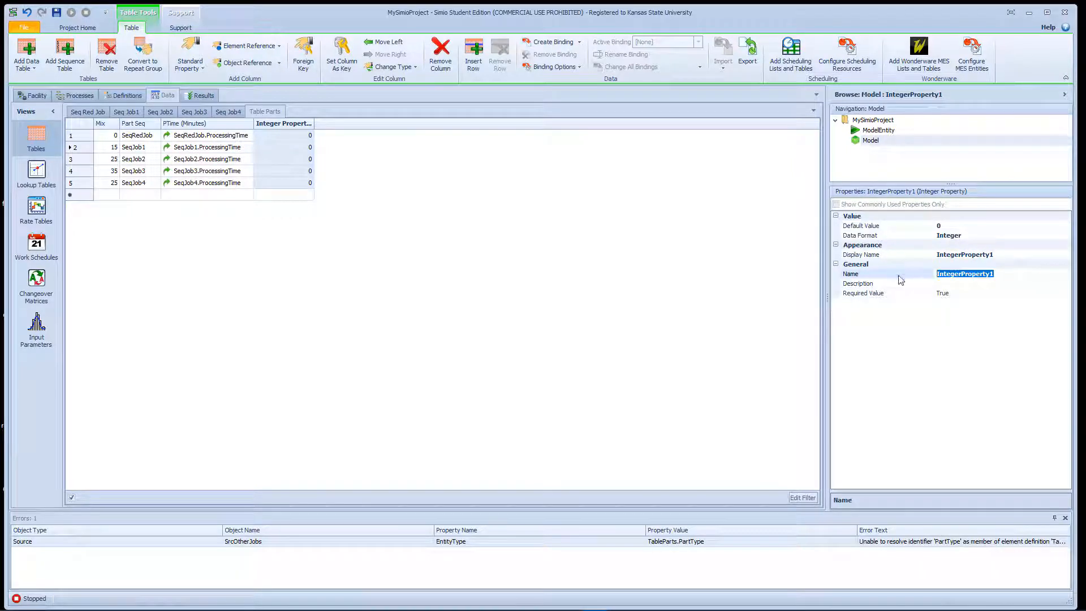
{"action": "type", "text": "ID"}
{"action": "key", "text": "Return"}
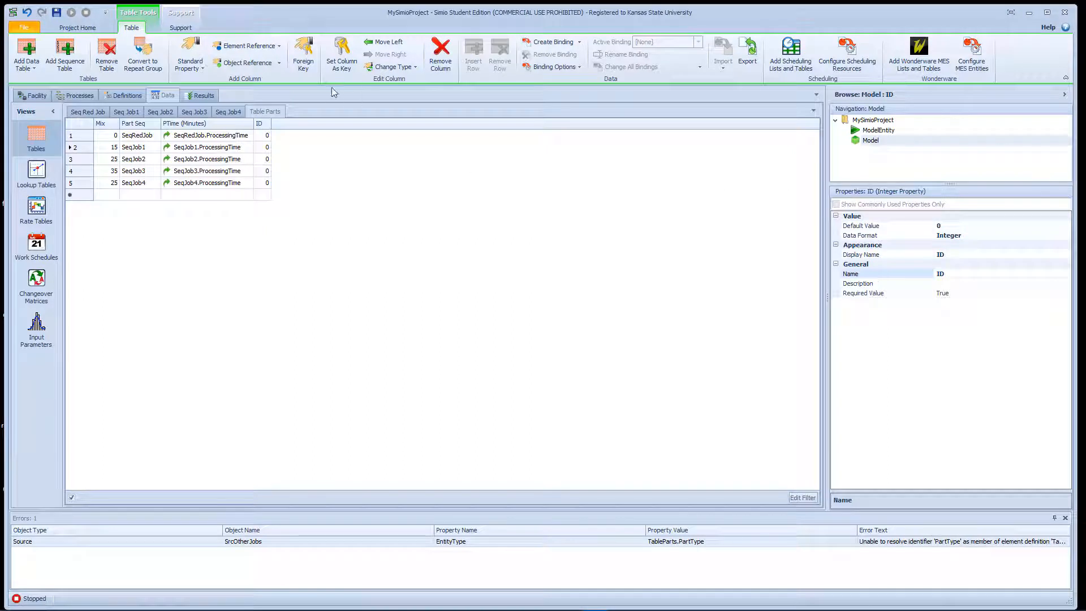
{"action": "left_click", "coordinate": [335, 52]}
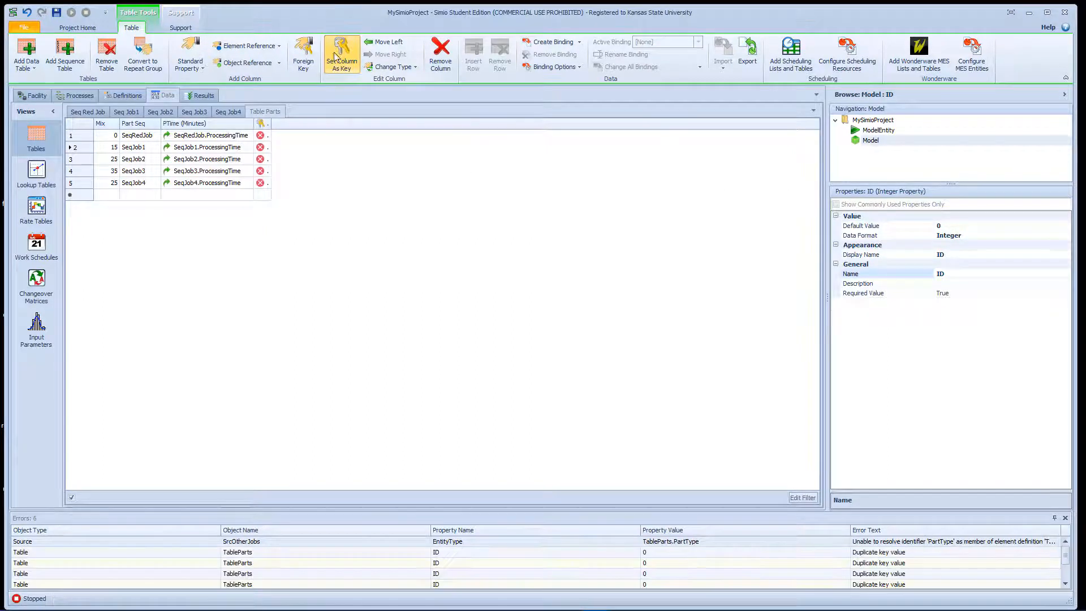
- Number the five rows of Table Parts 0, 1, 2, 3 and 4 in the ID column
{"action": "left_click", "coordinate": [271, 136]}
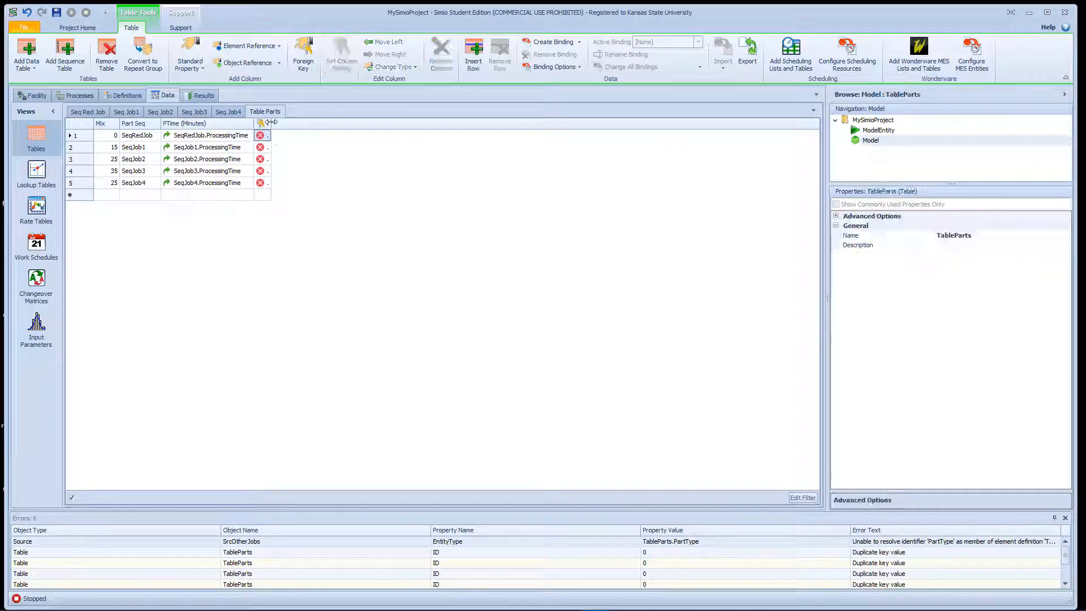
{"action": "left_click", "coordinate": [271, 137]}
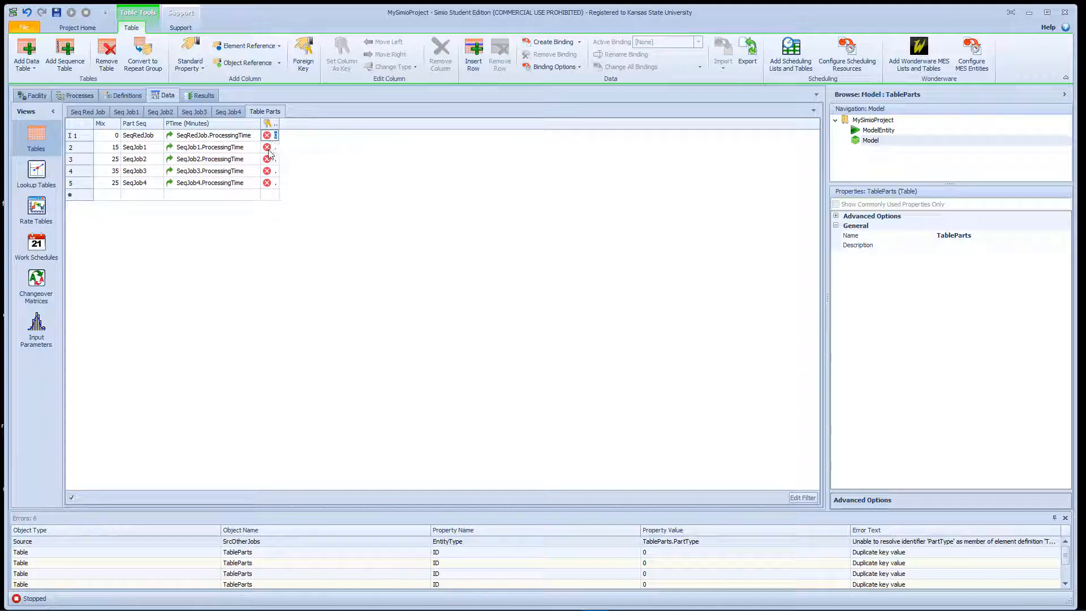
{"action": "left_click", "coordinate": [273, 150]}
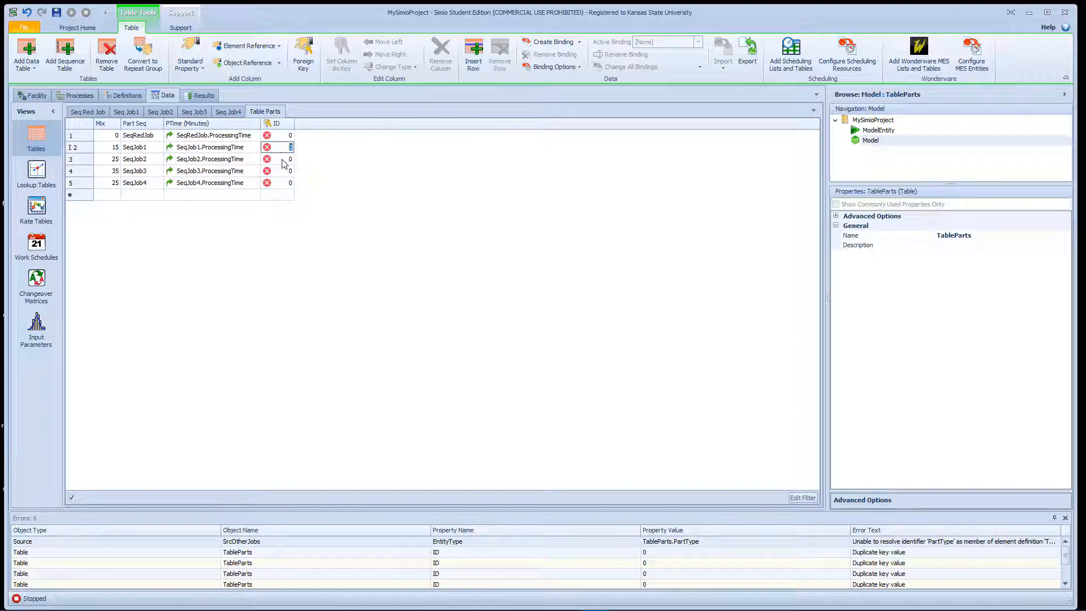
{"action": "left_click", "coordinate": [282, 160]}
{"action": "type", "text": "2"}
{"action": "left_click", "coordinate": [292, 173]}
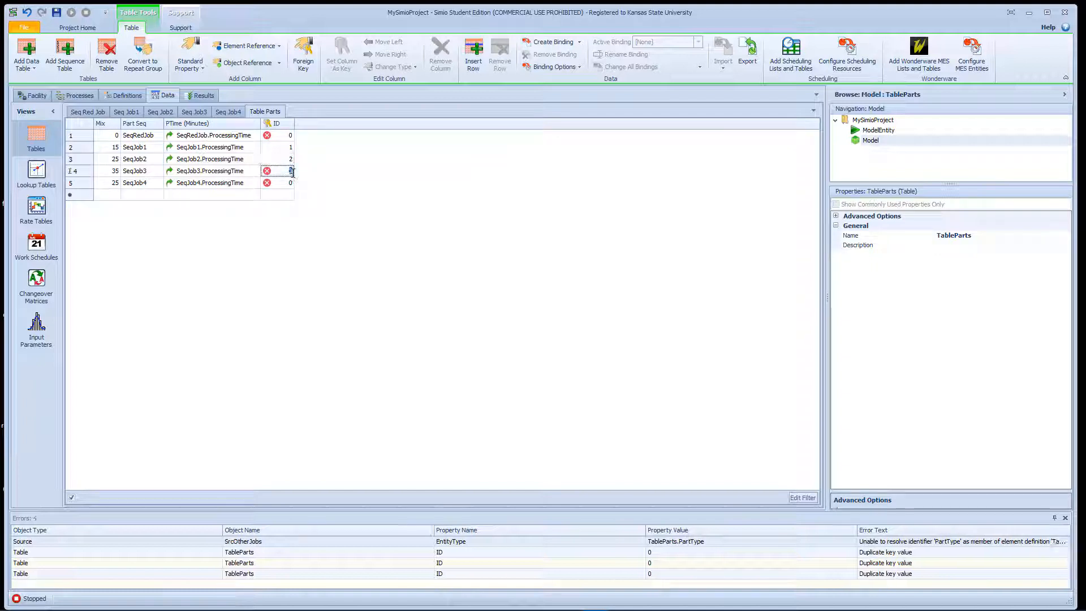
{"action": "type", "text": "3"}
{"action": "left_click", "coordinate": [293, 185]}
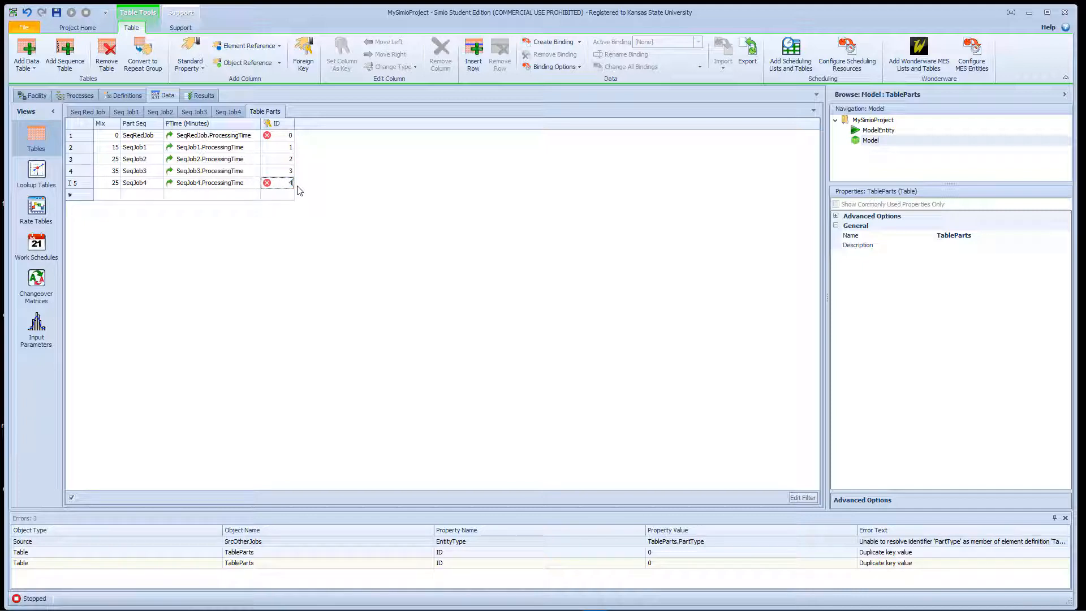
{"action": "left_click", "coordinate": [341, 205]}
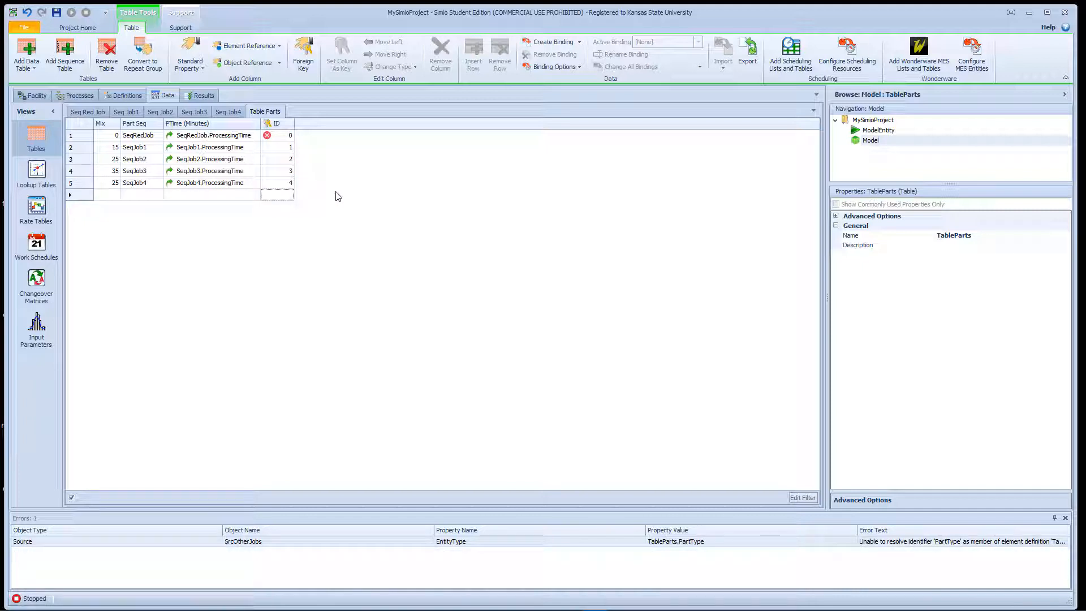
{"action": "left_click", "coordinate": [289, 135]}
{"action": "key", "text": "Down"}
{"action": "key", "text": "Down"}
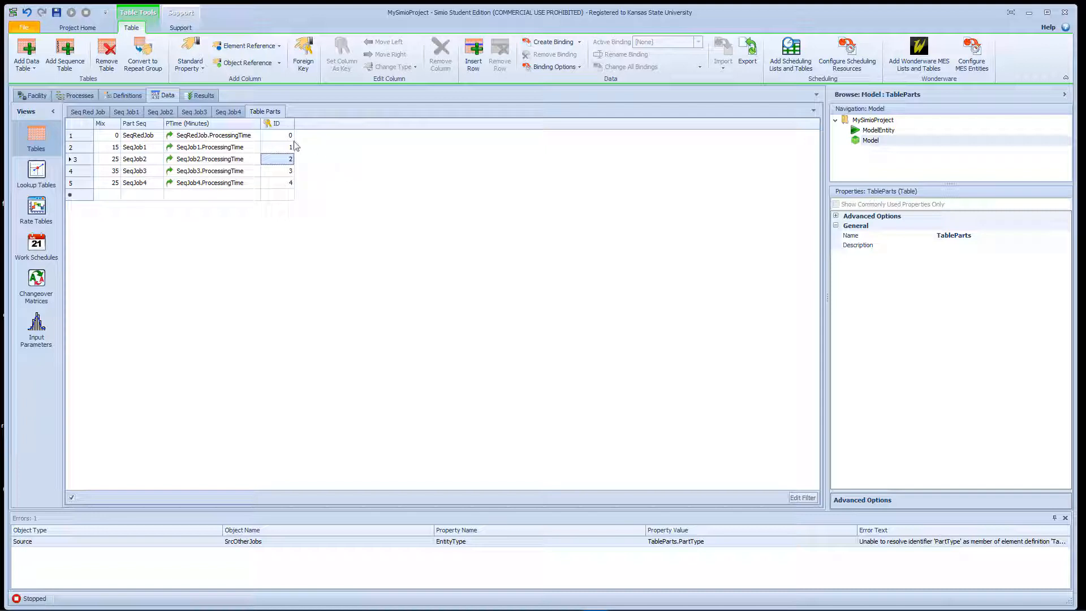
- Move the ID column to the first position in Table Parts, ahead of Mix
{"action": "left_click", "coordinate": [280, 124]}
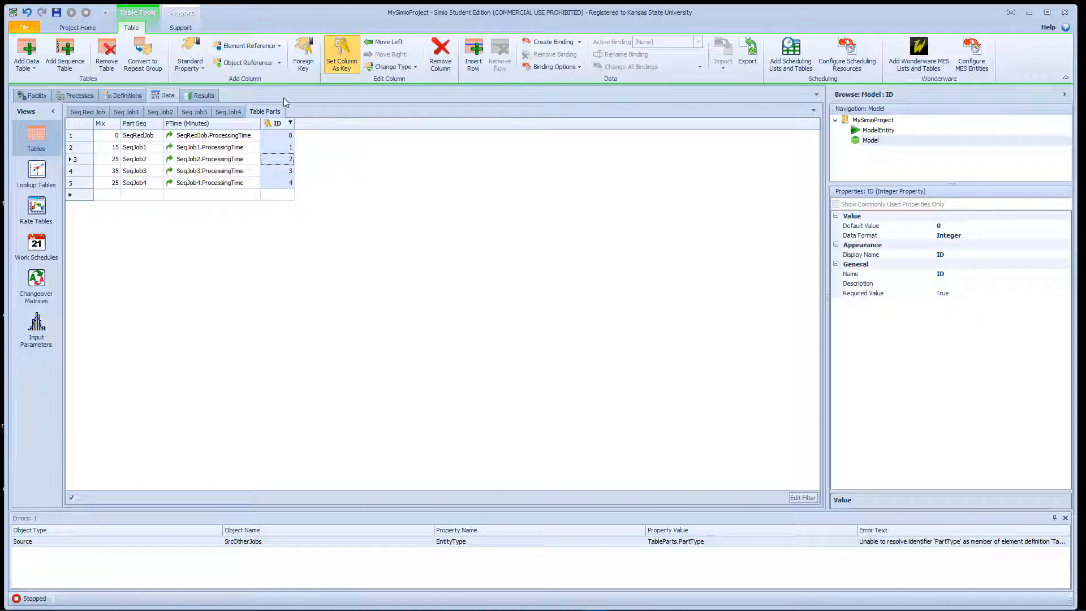
{"action": "left_click", "coordinate": [373, 43]}
{"action": "left_click", "coordinate": [374, 43]}
{"action": "left_click", "coordinate": [371, 44]}
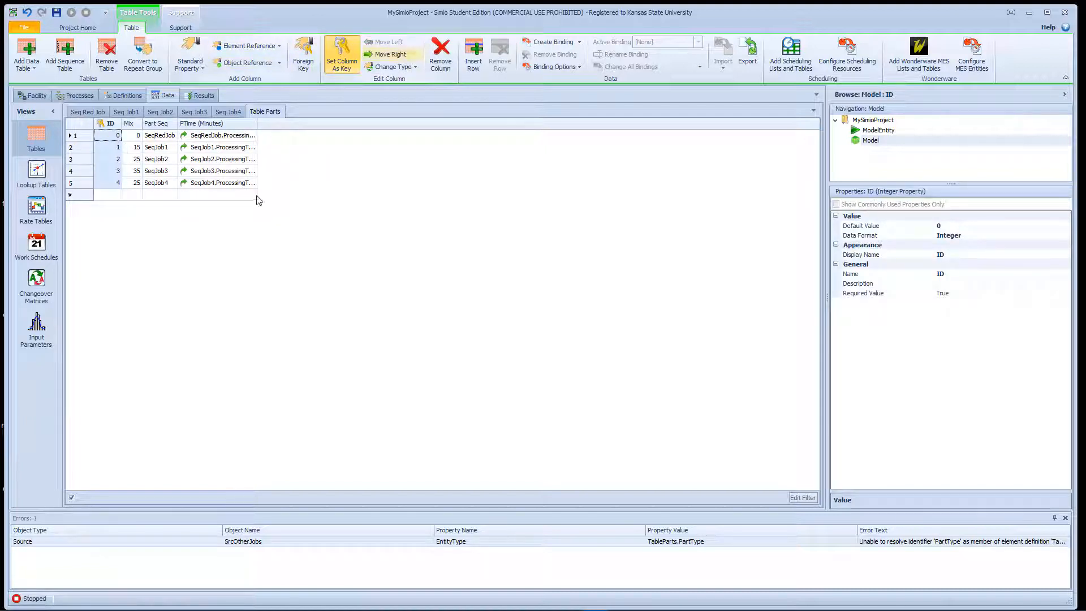
- Remove the Part Seq and PTime columns from Table Parts
{"action": "left_click", "coordinate": [159, 123]}
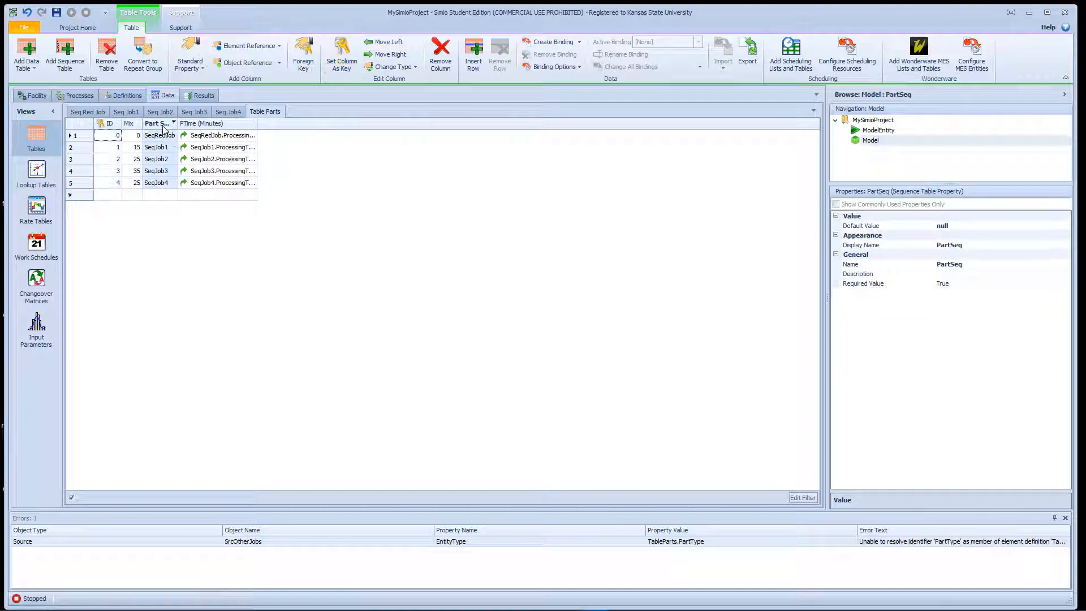
{"action": "right_click", "coordinate": [164, 129]}
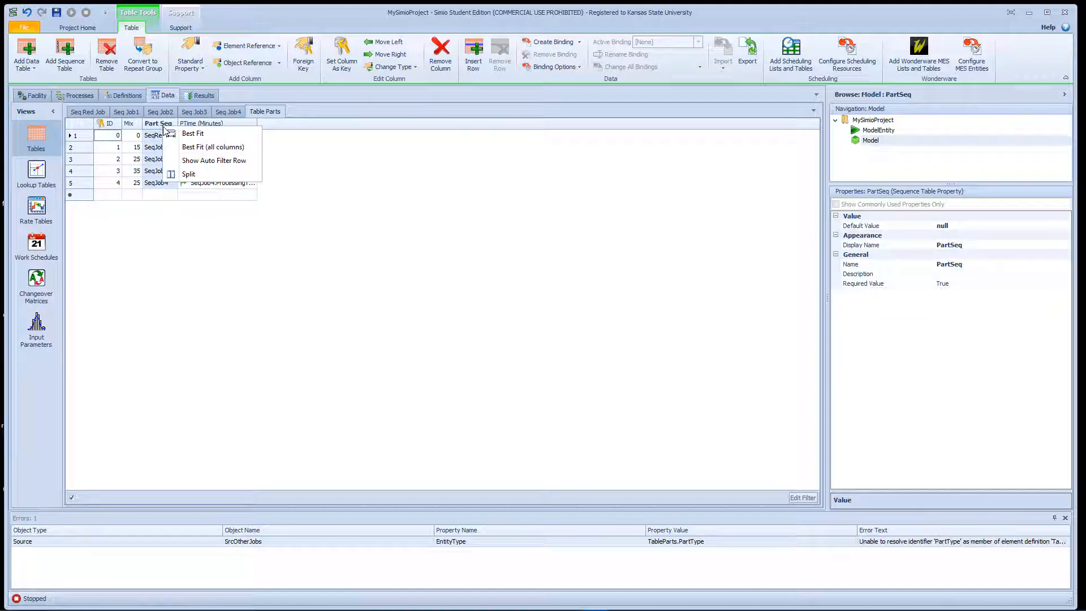
{"action": "left_click", "coordinate": [440, 51]}
{"action": "left_click", "coordinate": [189, 125]}
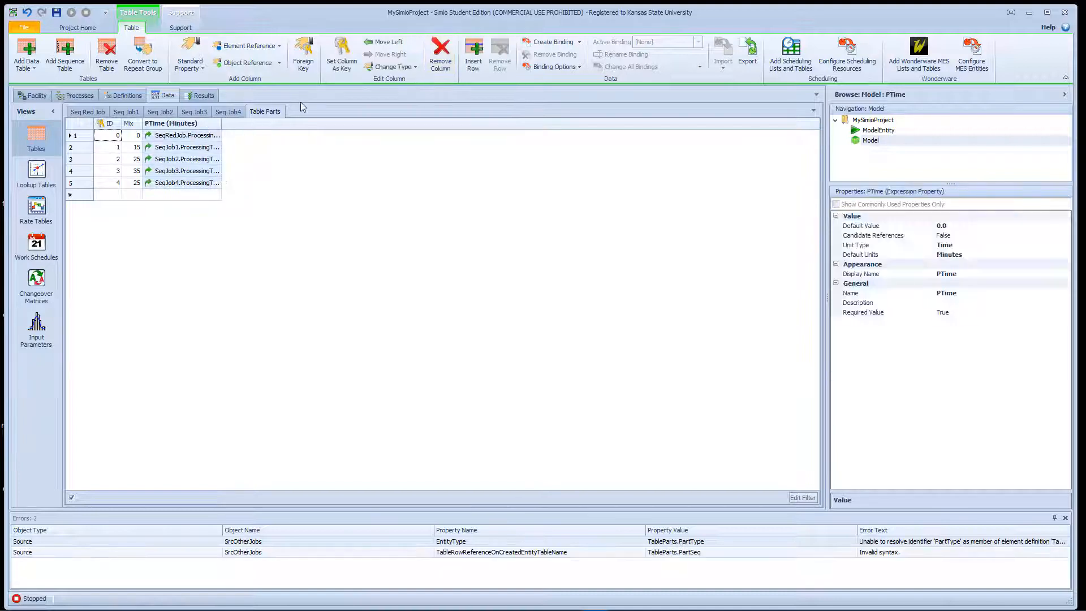
{"action": "left_click", "coordinate": [342, 55]}
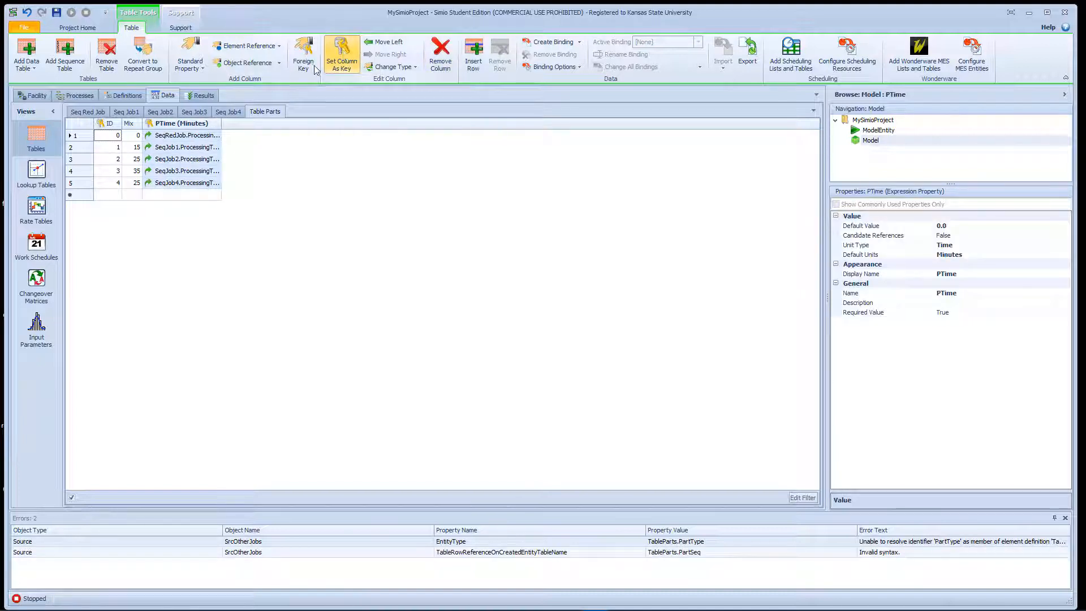
{"action": "left_click", "coordinate": [278, 150]}
{"action": "left_click", "coordinate": [197, 127]}
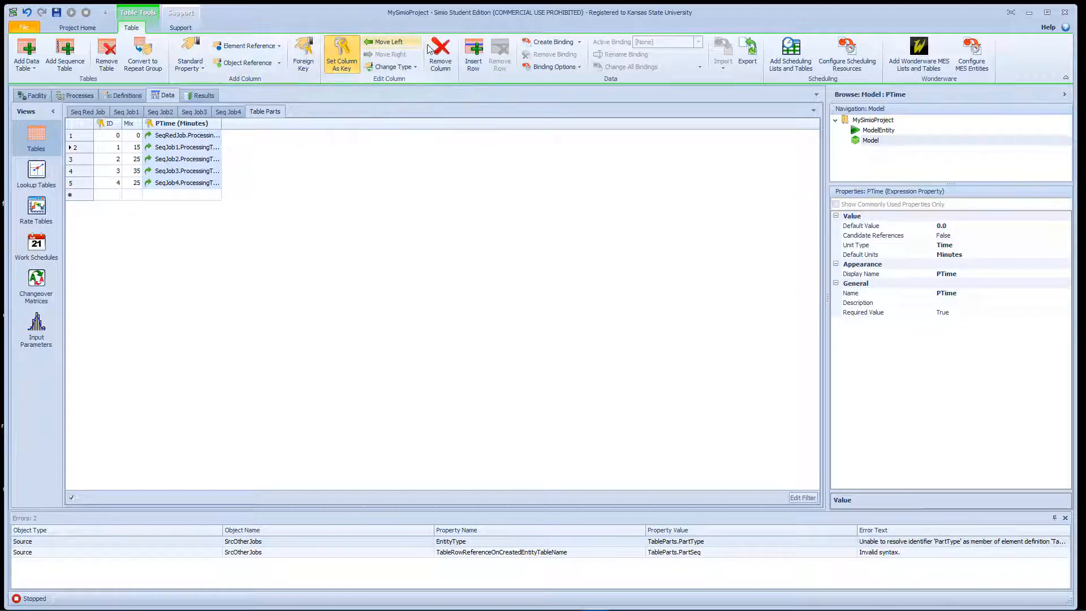
{"action": "left_click", "coordinate": [439, 56]}
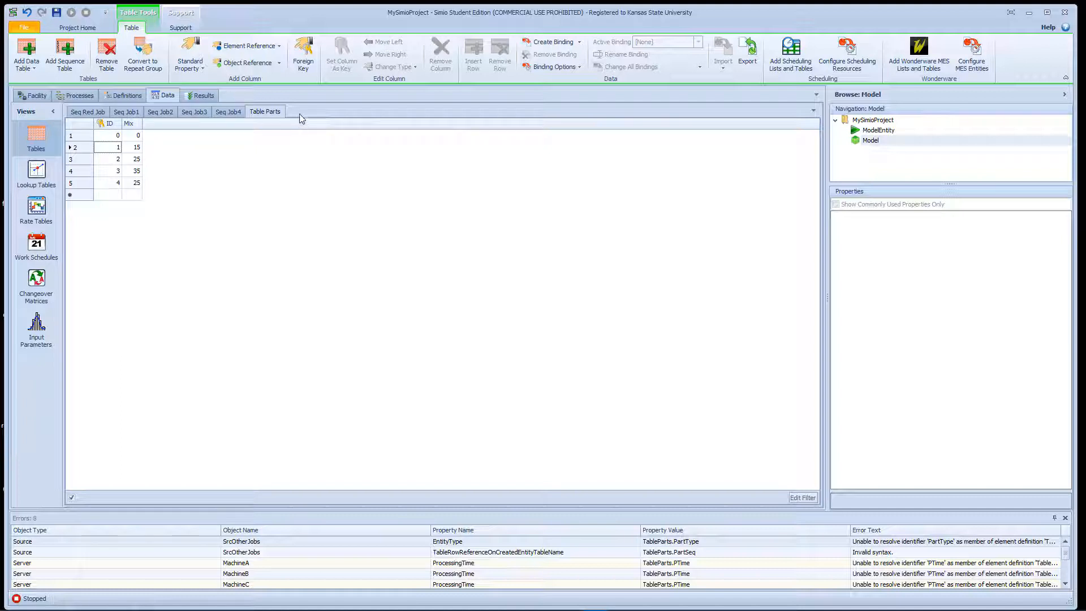
- Add a new data table and give it an integer property column named ID
{"action": "left_click", "coordinate": [29, 52]}
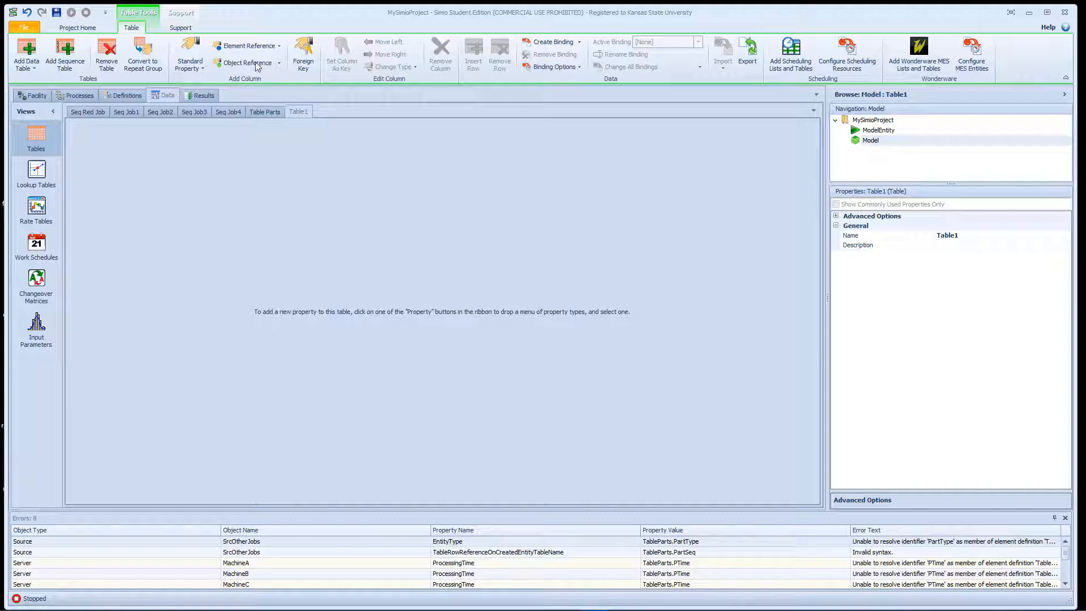
{"action": "left_click", "coordinate": [202, 69]}
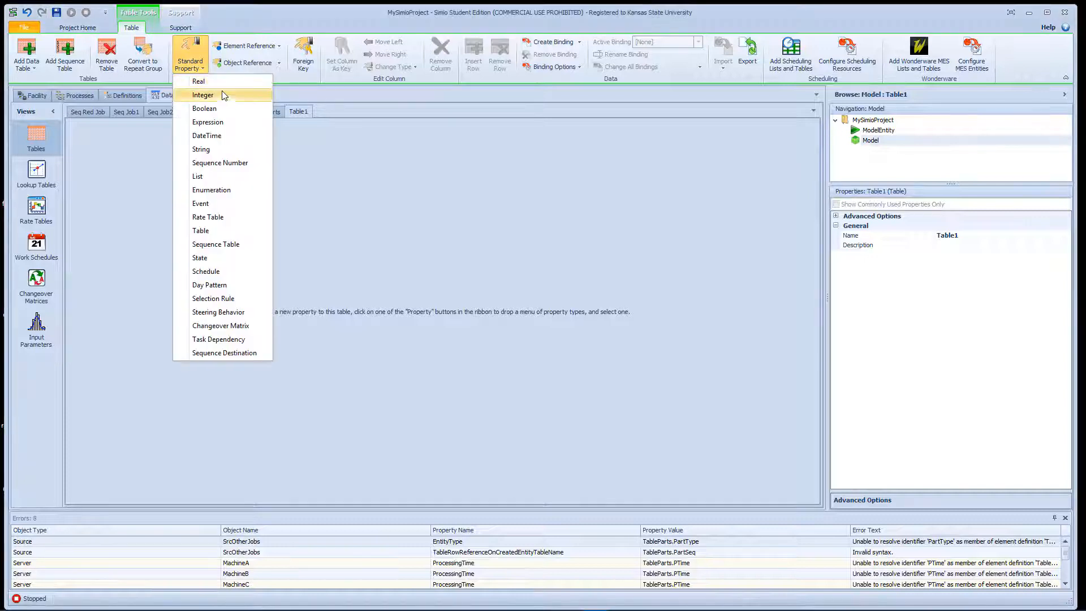
{"action": "left_click", "coordinate": [224, 96]}
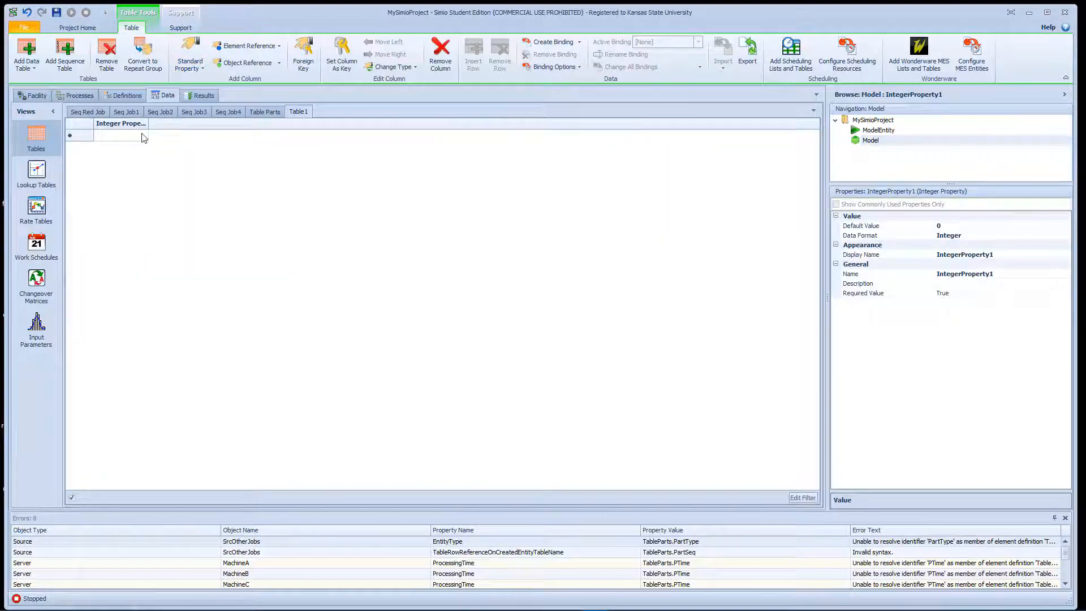
{"action": "left_click", "coordinate": [883, 273]}
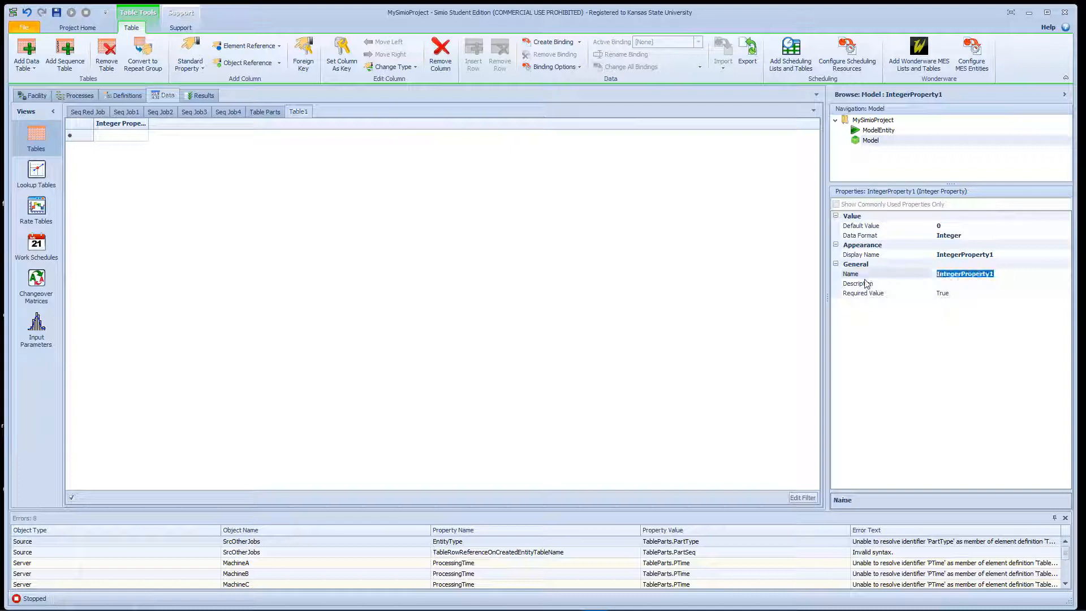
{"action": "key", "text": "Return"}
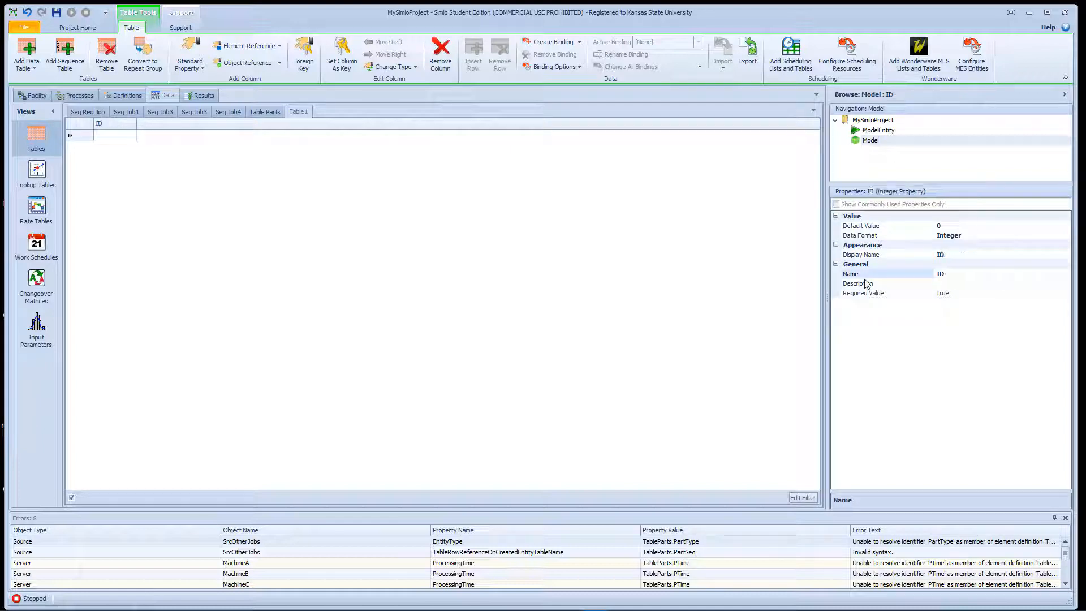
- Add a foreign key column to the new data table and remove its integer ID column
{"action": "left_click", "coordinate": [306, 73]}
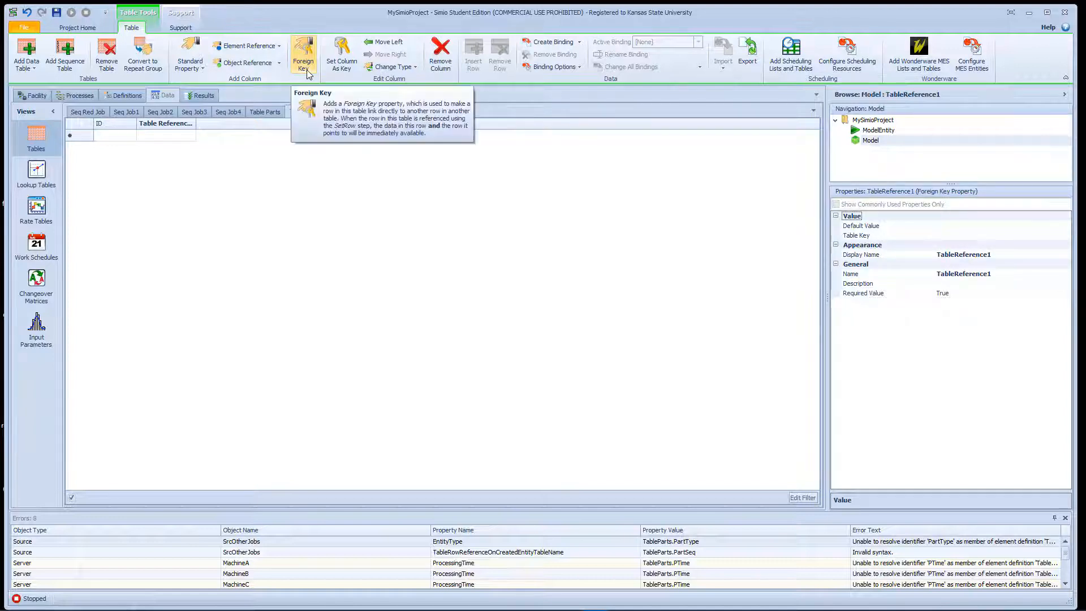
{"action": "right_click", "coordinate": [126, 130]}
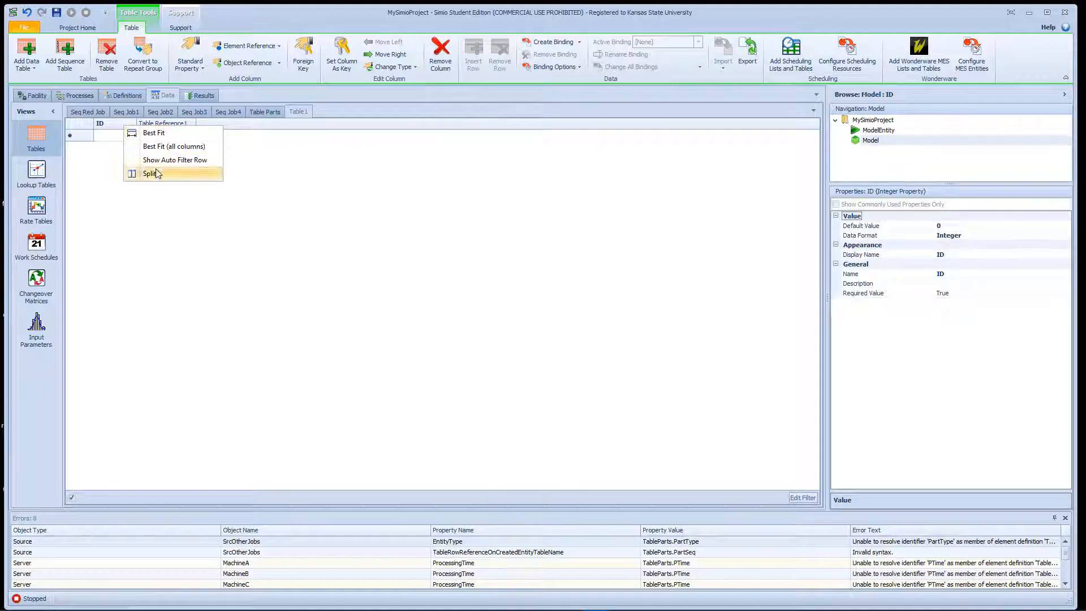
{"action": "left_click", "coordinate": [440, 54]}
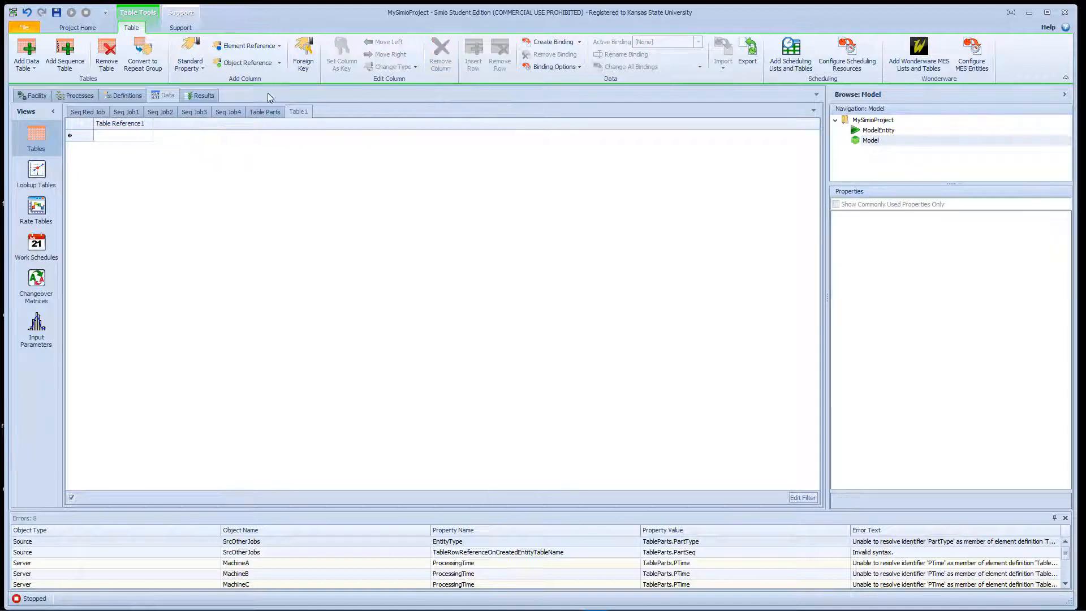
- Rename the foreign key column as ID and set its table key to TableParts.ID
{"action": "left_click", "coordinate": [137, 125]}
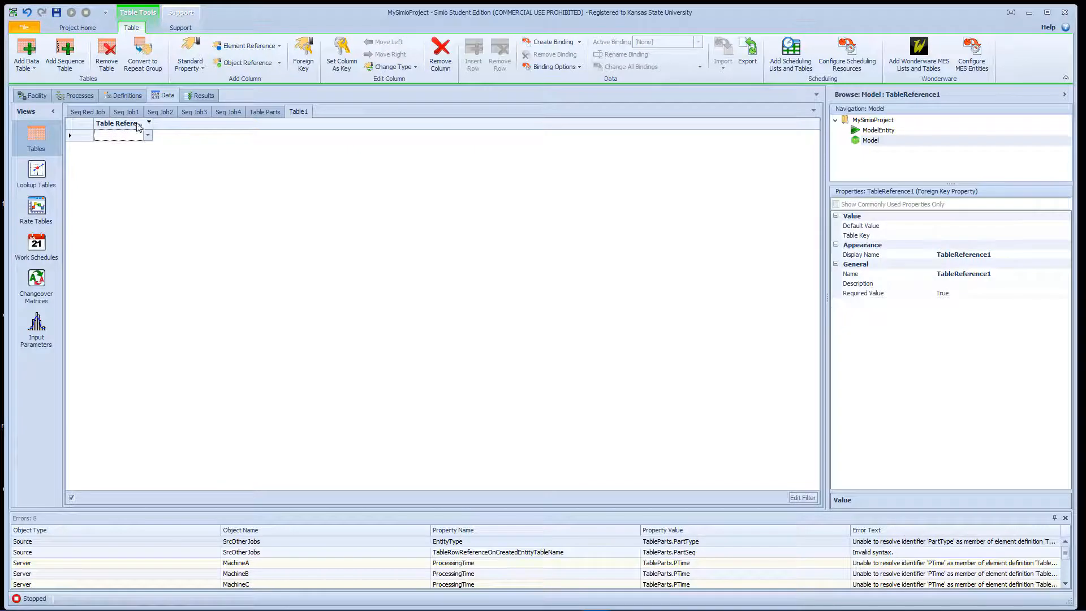
{"action": "left_click", "coordinate": [1022, 276]}
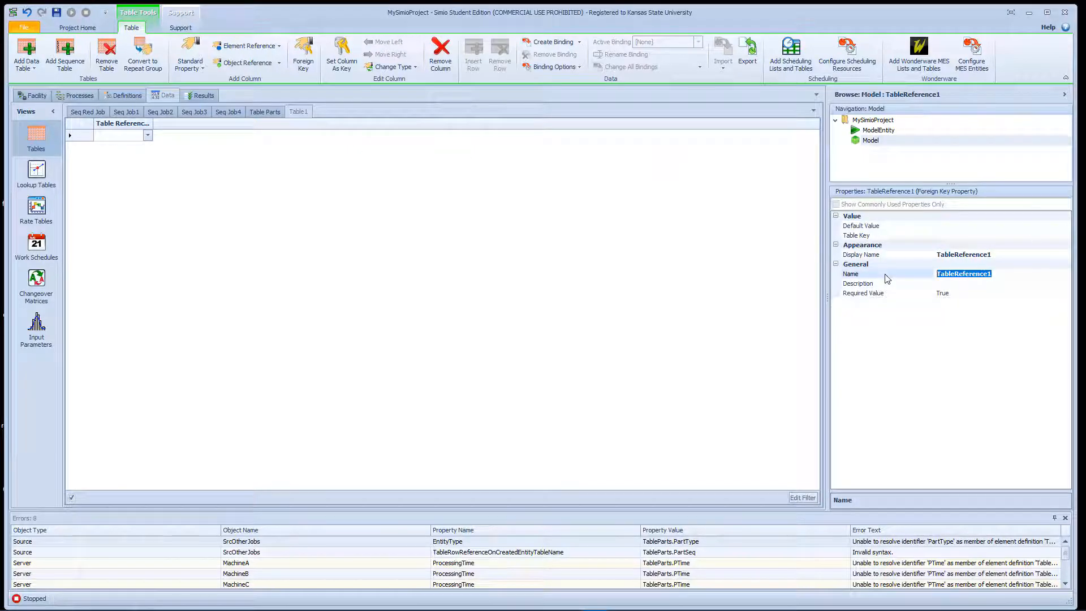
{"action": "type", "text": "ID"}
{"action": "key", "text": "Return"}
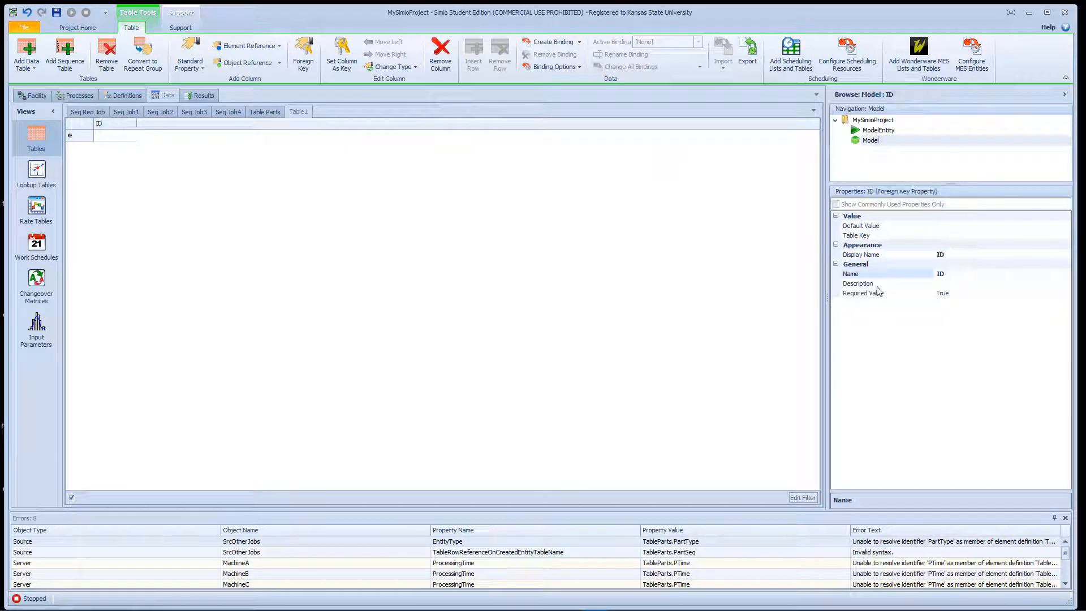
{"action": "left_click", "coordinate": [988, 237]}
{"action": "left_click", "coordinate": [1065, 235]}
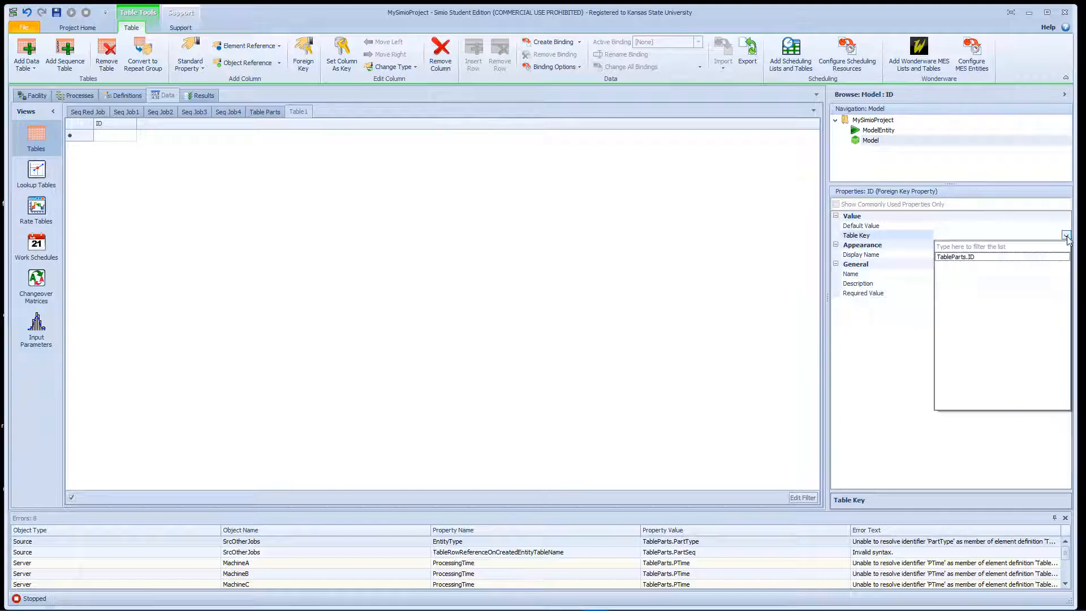
{"action": "left_click", "coordinate": [991, 258]}
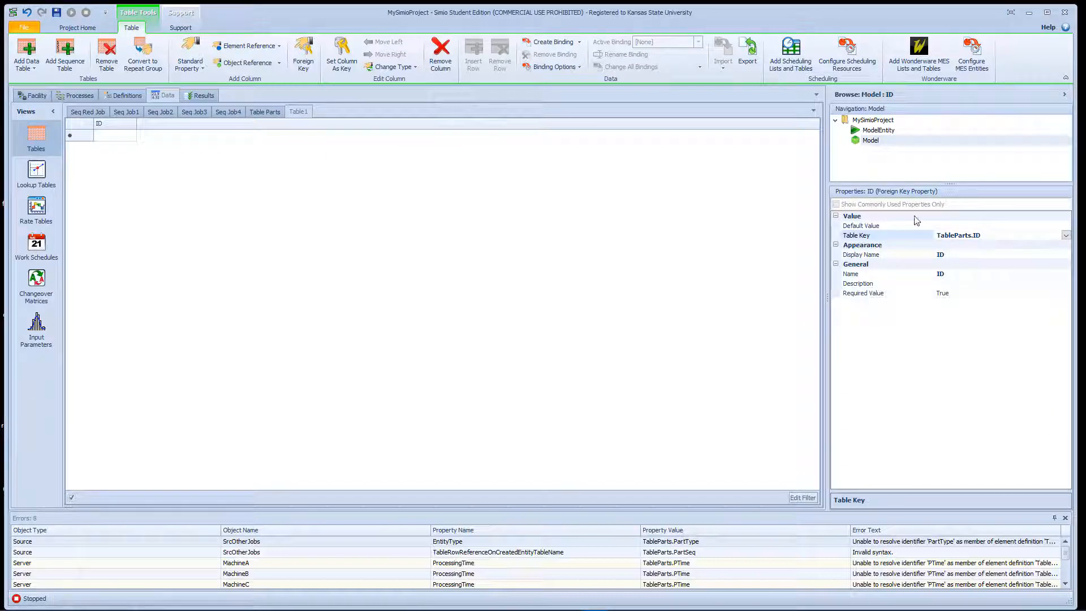
- Rename the new data table as SequenceParts
{"action": "left_click", "coordinate": [296, 112]}
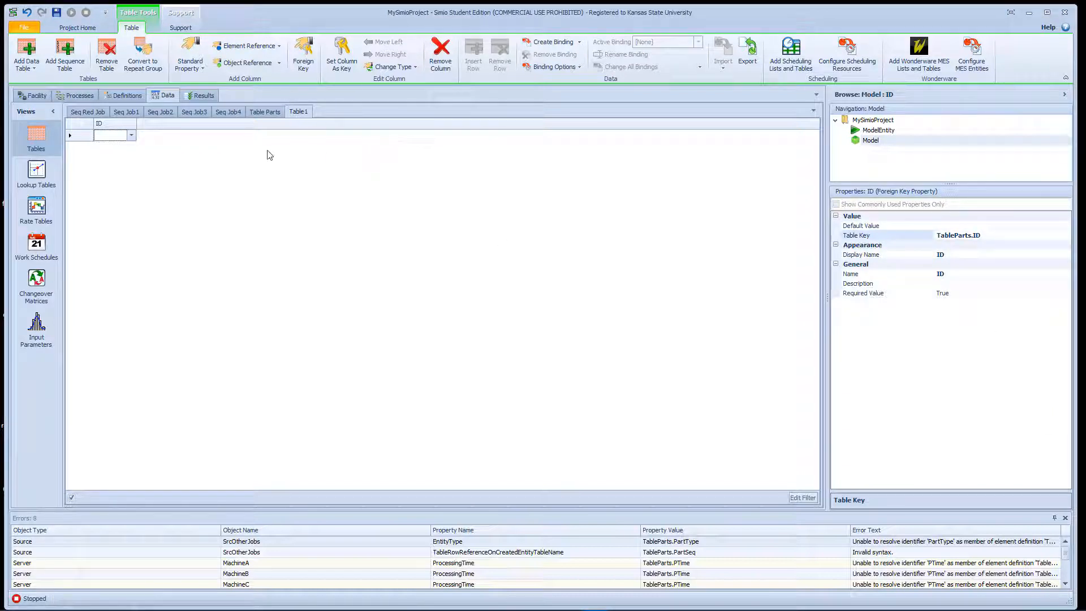
{"action": "left_click", "coordinate": [402, 173]}
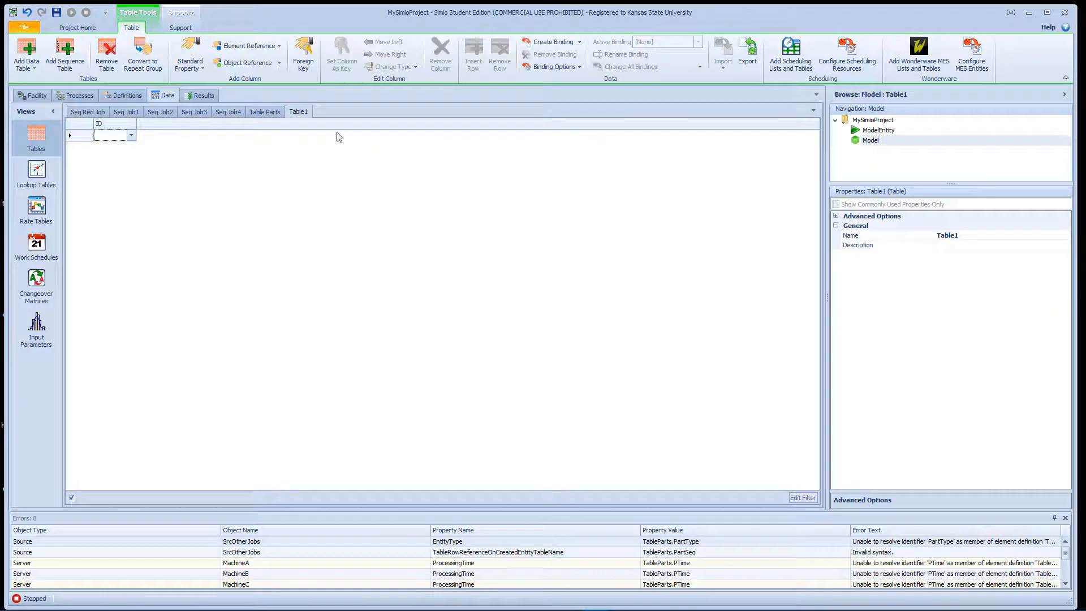
{"action": "right_click", "coordinate": [304, 114]}
{"action": "left_click", "coordinate": [296, 117]}
{"action": "left_click", "coordinate": [981, 236]}
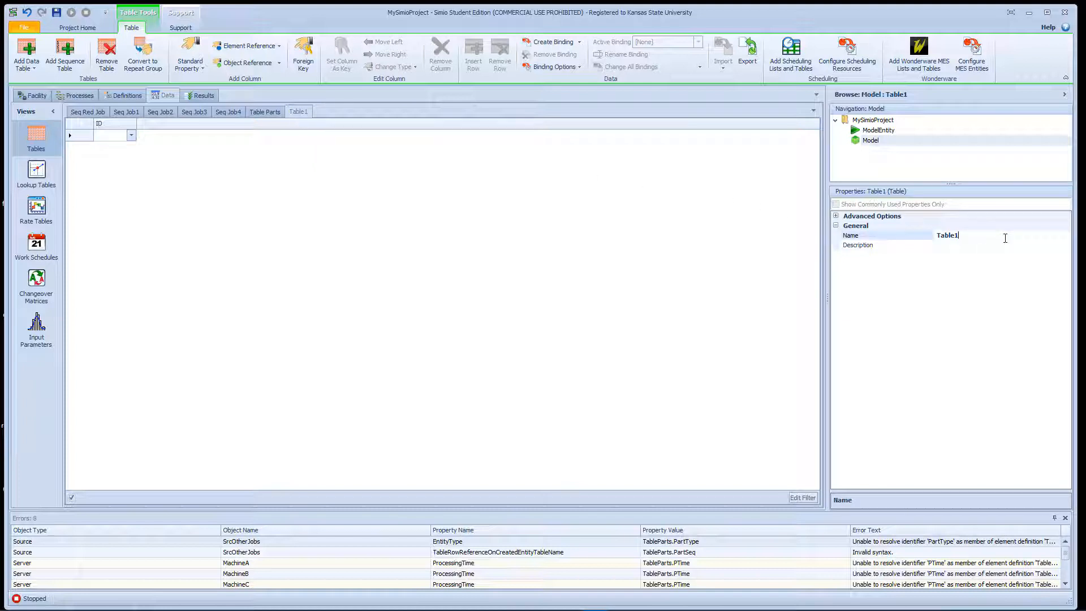
{"action": "key", "text": "BackSpace"}
{"action": "key", "text": "BackSpace"}
{"action": "key", "text": "BackSpace"}
{"action": "type", "text": "Sequenc"}
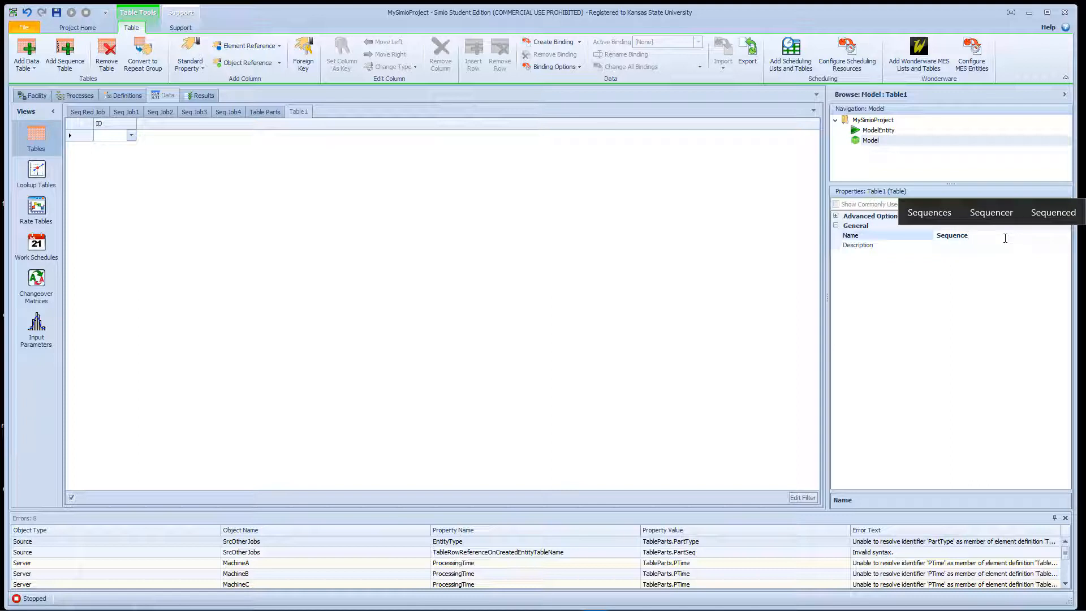
{"action": "type", "text": "e"}
{"action": "type", "text": "Parts"}
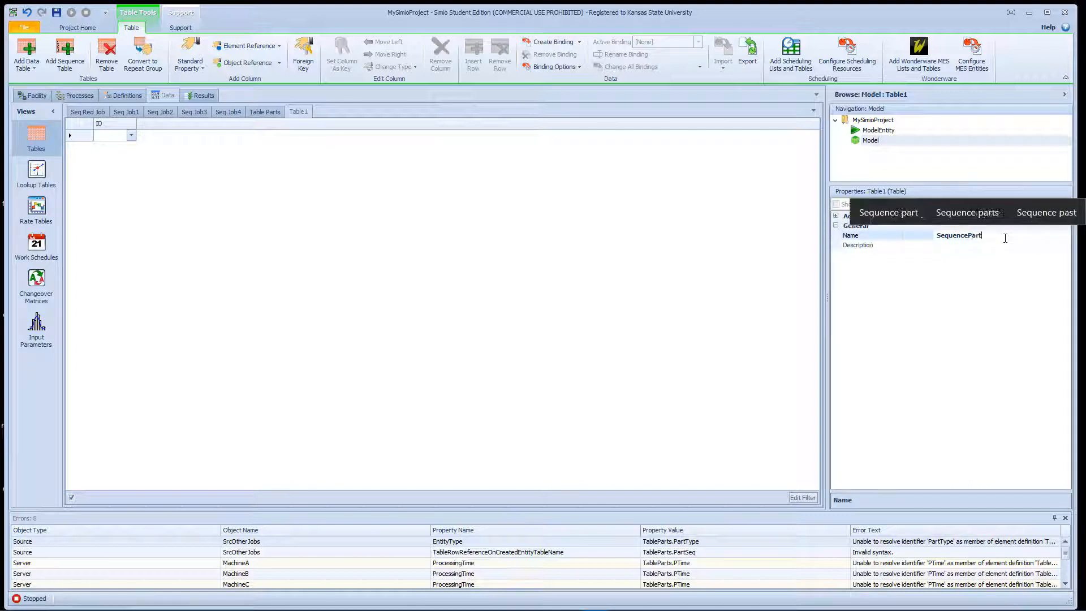
{"action": "key", "text": "Return"}
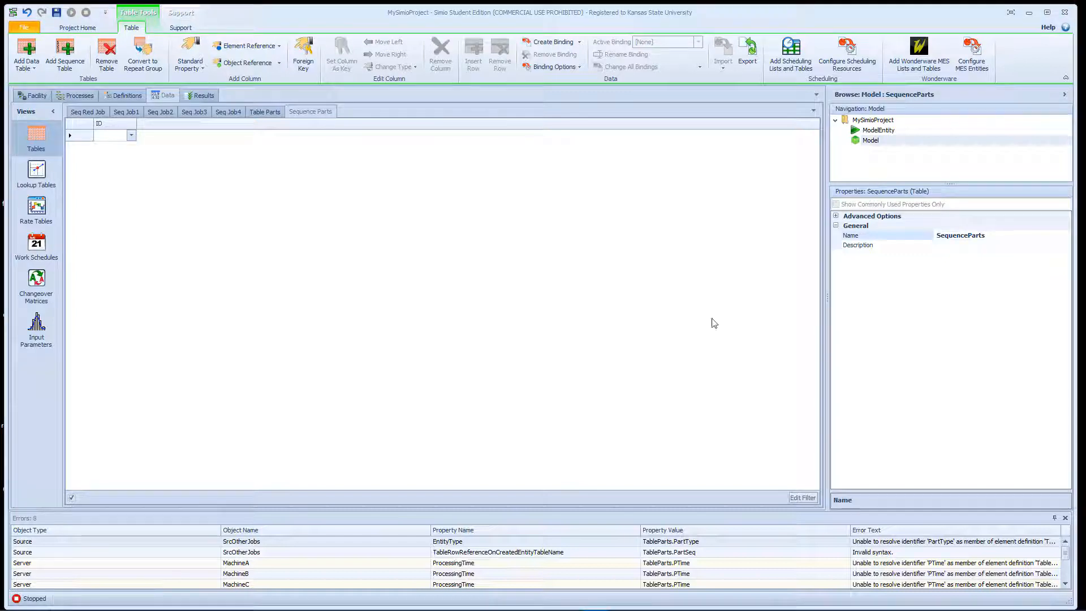
- Add four rows with ID 0 to the Sequence Parts table
{"action": "left_click", "coordinate": [131, 136]}
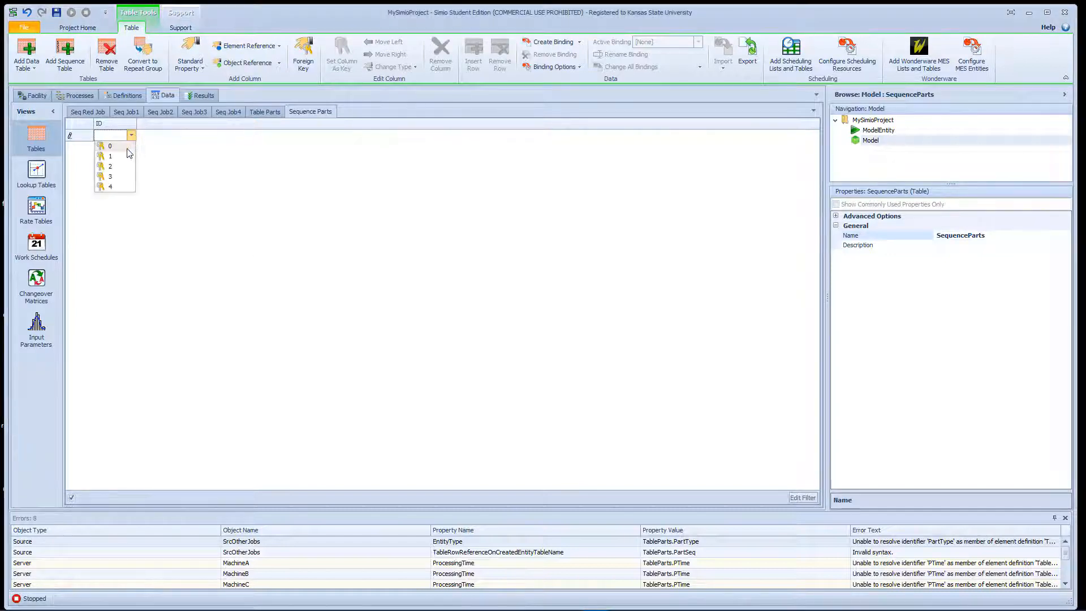
{"action": "left_click", "coordinate": [129, 148]}
{"action": "left_click", "coordinate": [131, 149]}
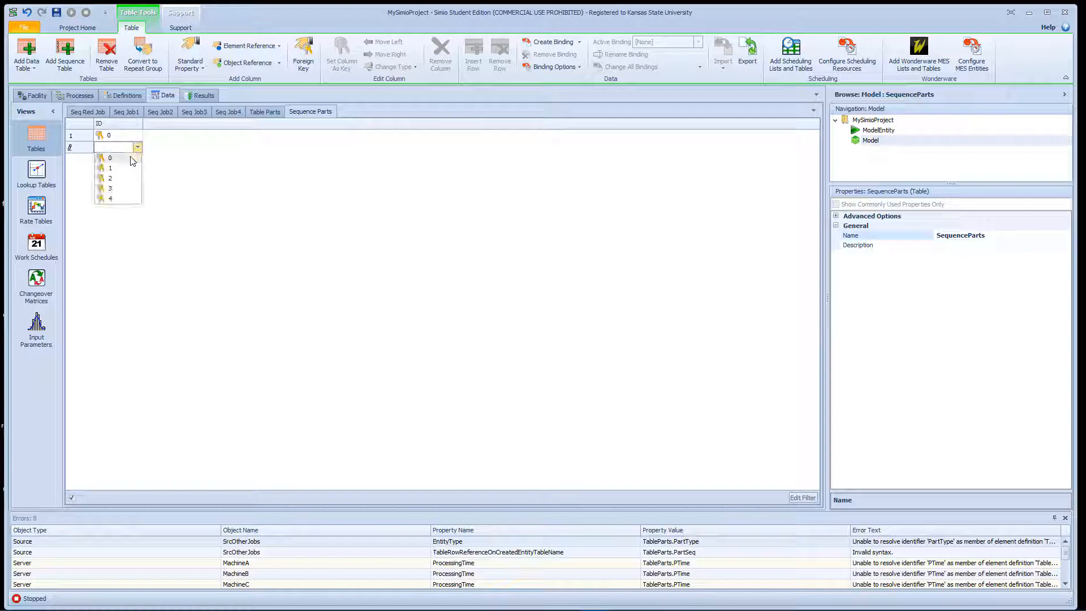
{"action": "left_click", "coordinate": [135, 160]}
{"action": "left_click", "coordinate": [137, 160]}
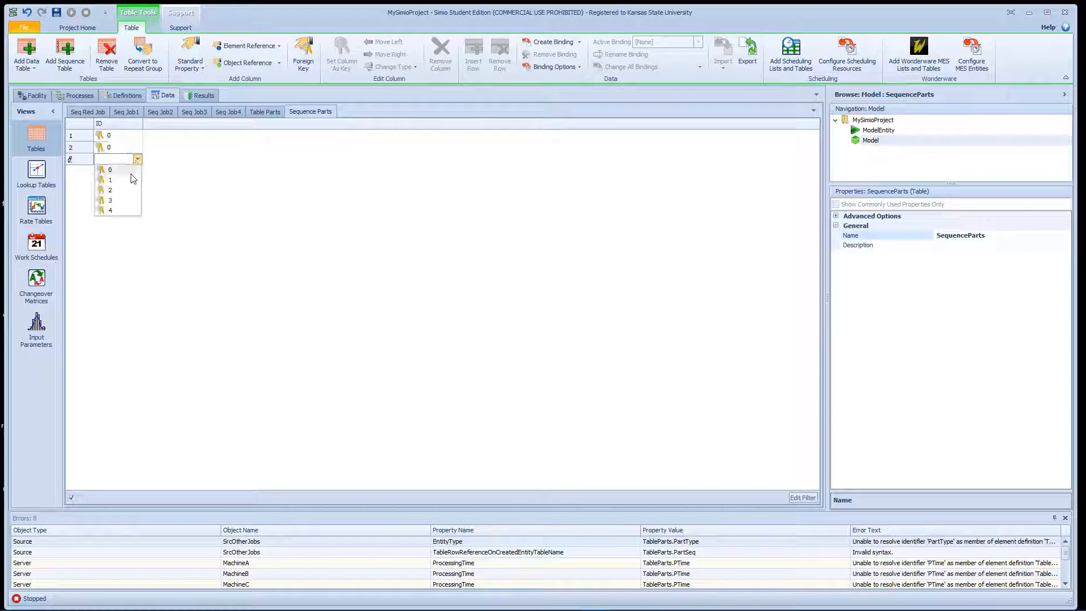
{"action": "left_click", "coordinate": [135, 171]}
{"action": "left_click", "coordinate": [137, 170]}
{"action": "left_click", "coordinate": [139, 182]}
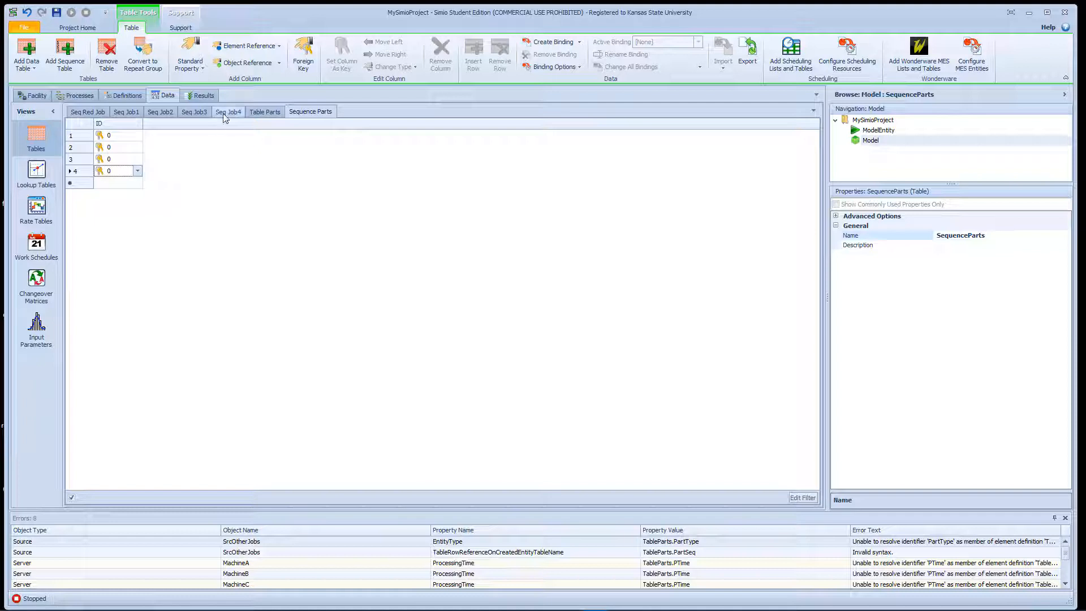
- Add a Sequence Destination property column to the Sequence Parts table and name it Sequence
{"action": "right_click", "coordinate": [165, 129]}
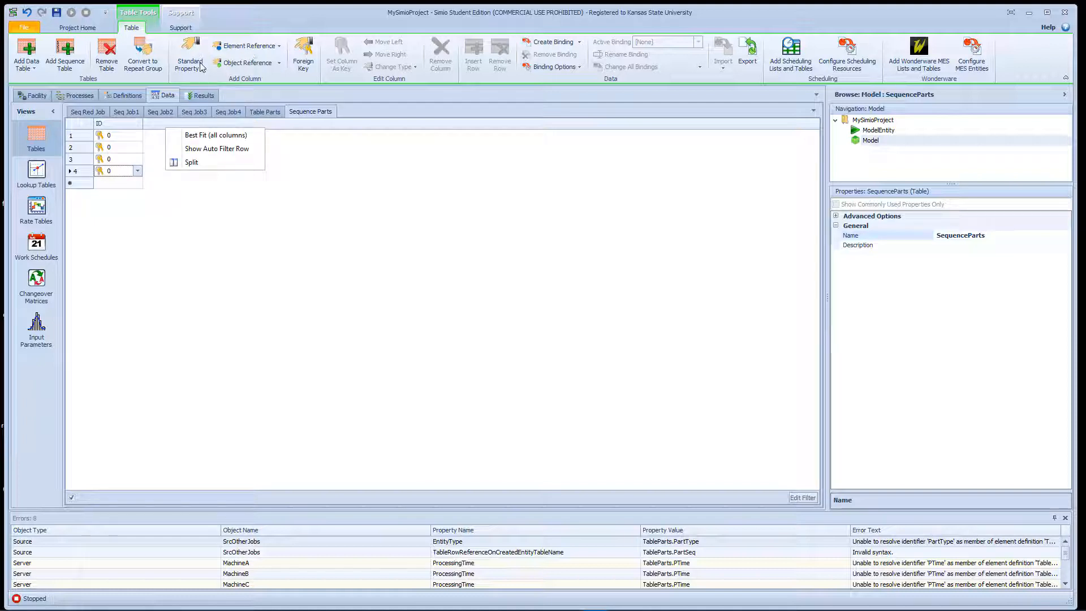
{"action": "left_click", "coordinate": [275, 66]}
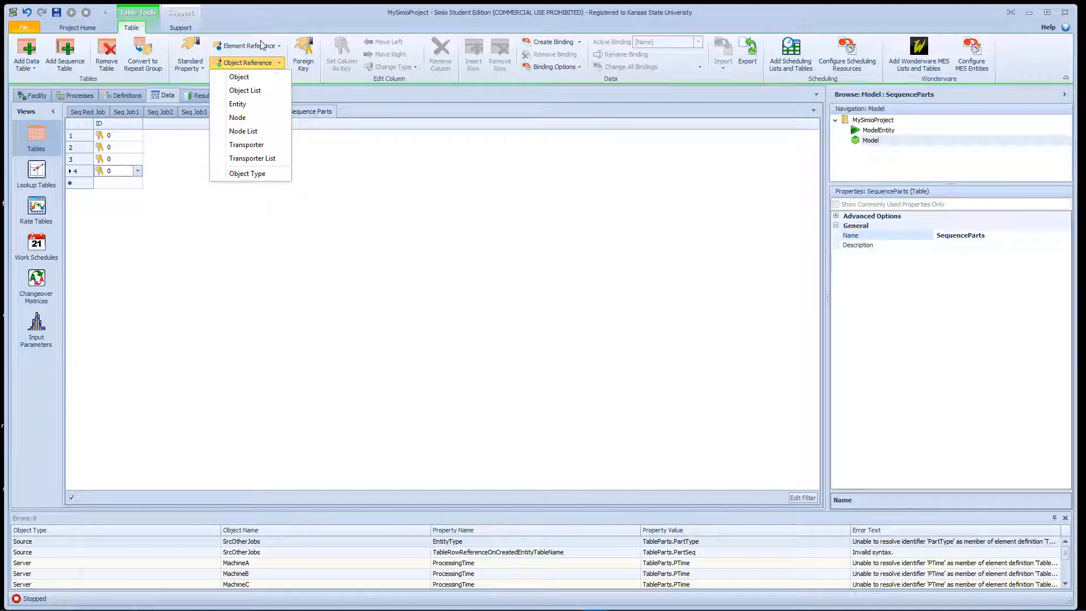
{"action": "left_click", "coordinate": [189, 55]}
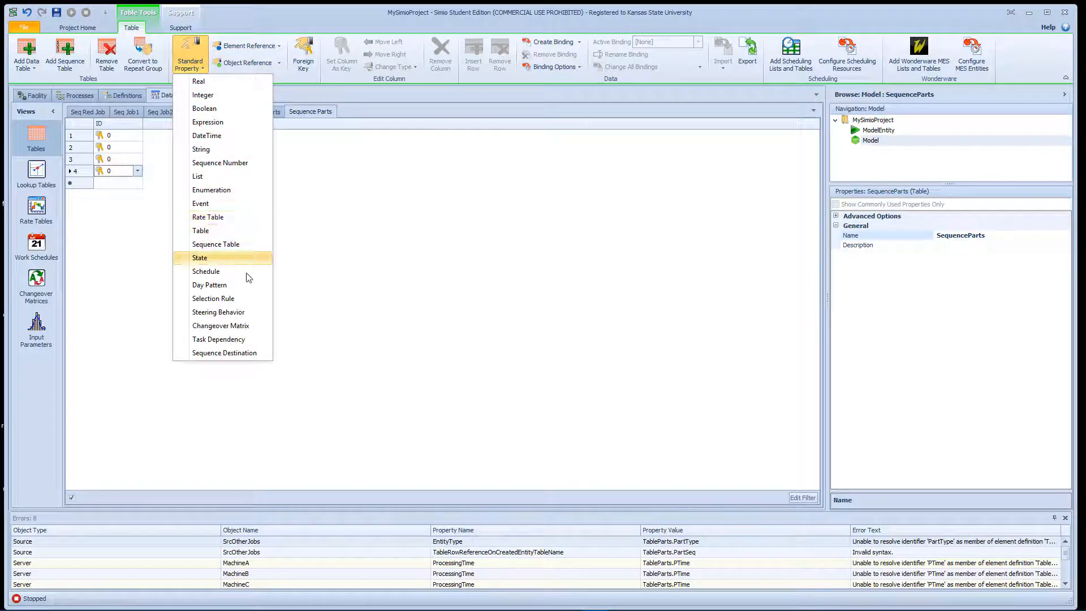
{"action": "left_click", "coordinate": [245, 353]}
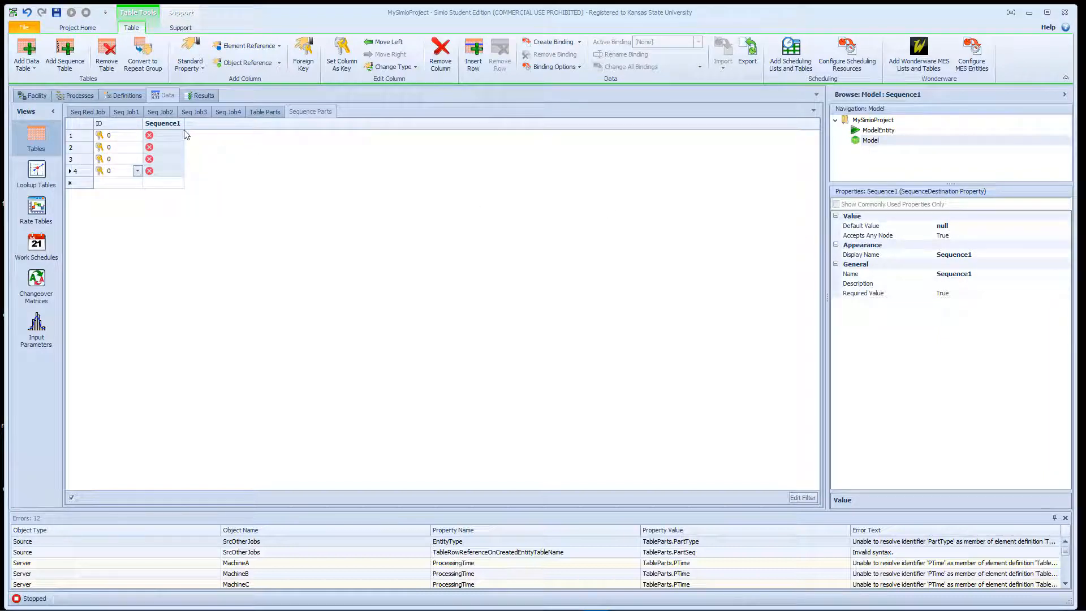
{"action": "left_click", "coordinate": [984, 275]}
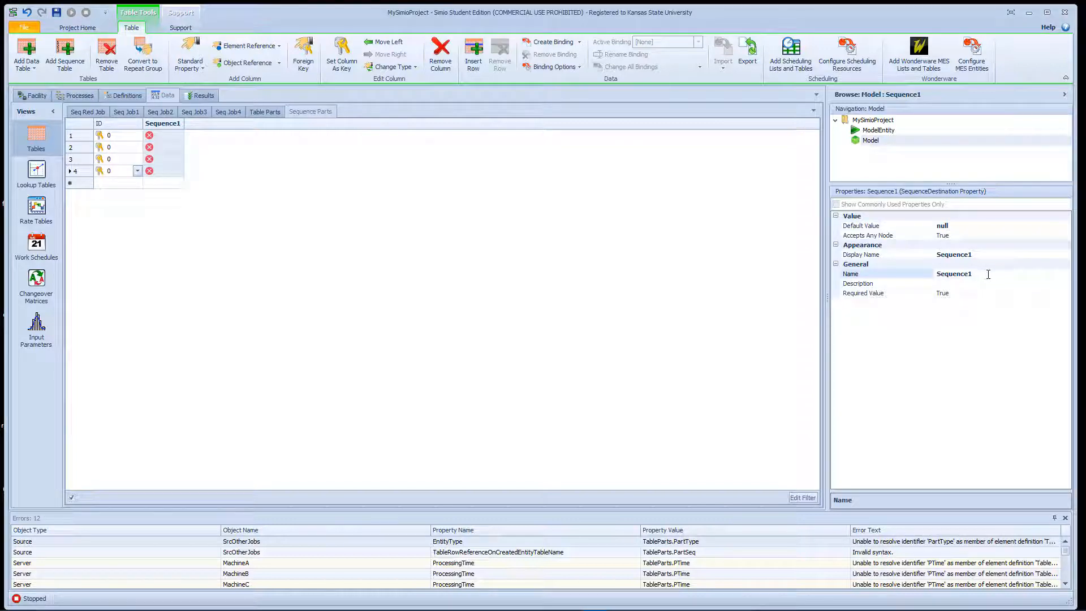
{"action": "key", "text": "Return"}
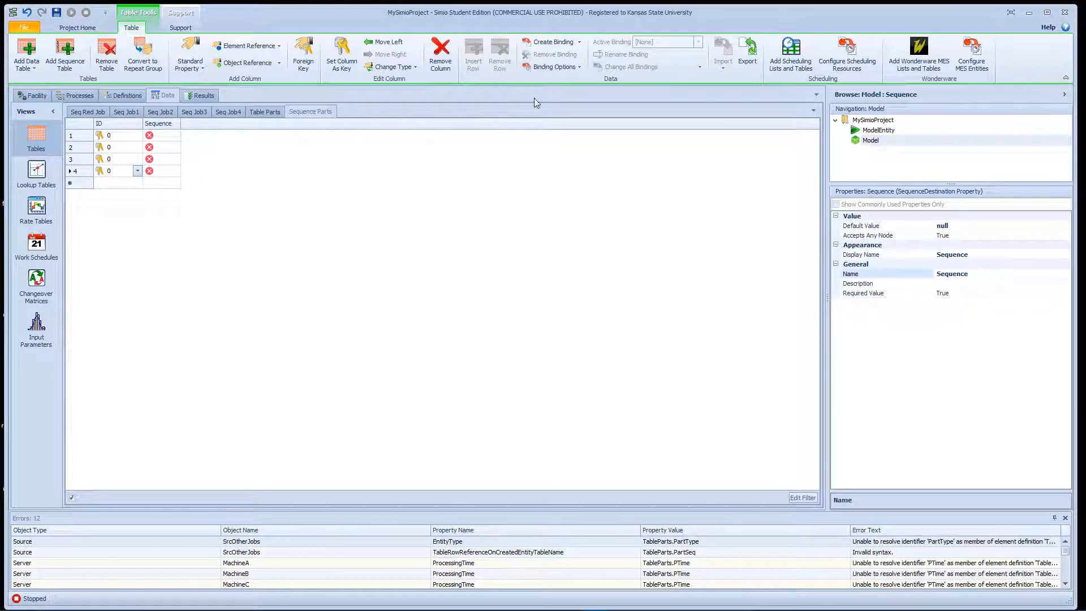
- Add an Expression property column to the Sequence Parts table and name it PTime
{"action": "left_click", "coordinate": [190, 129]}
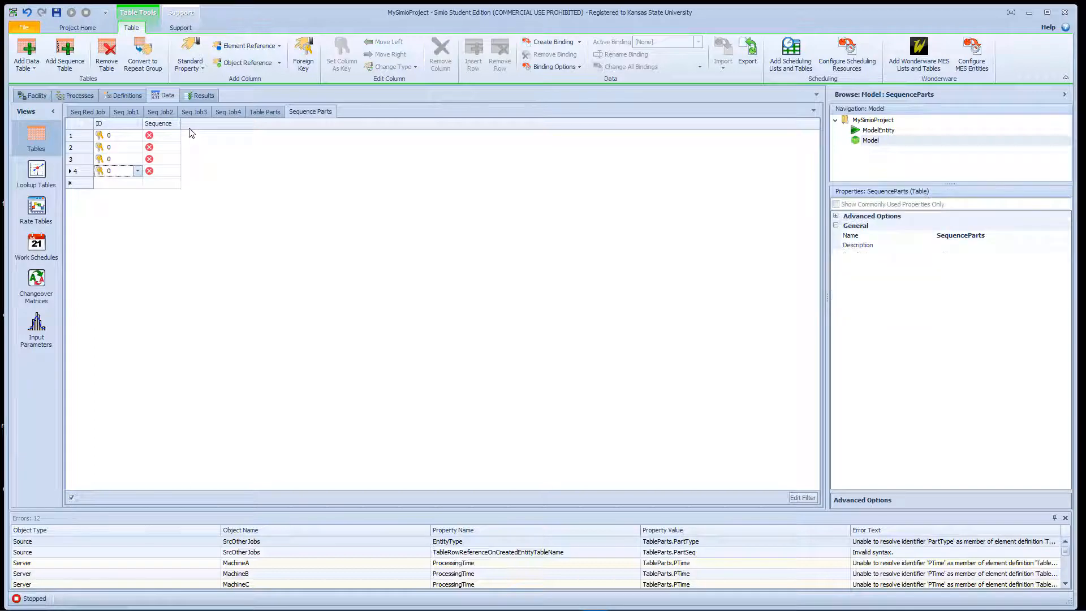
{"action": "left_click", "coordinate": [202, 68]}
{"action": "left_click", "coordinate": [219, 122]}
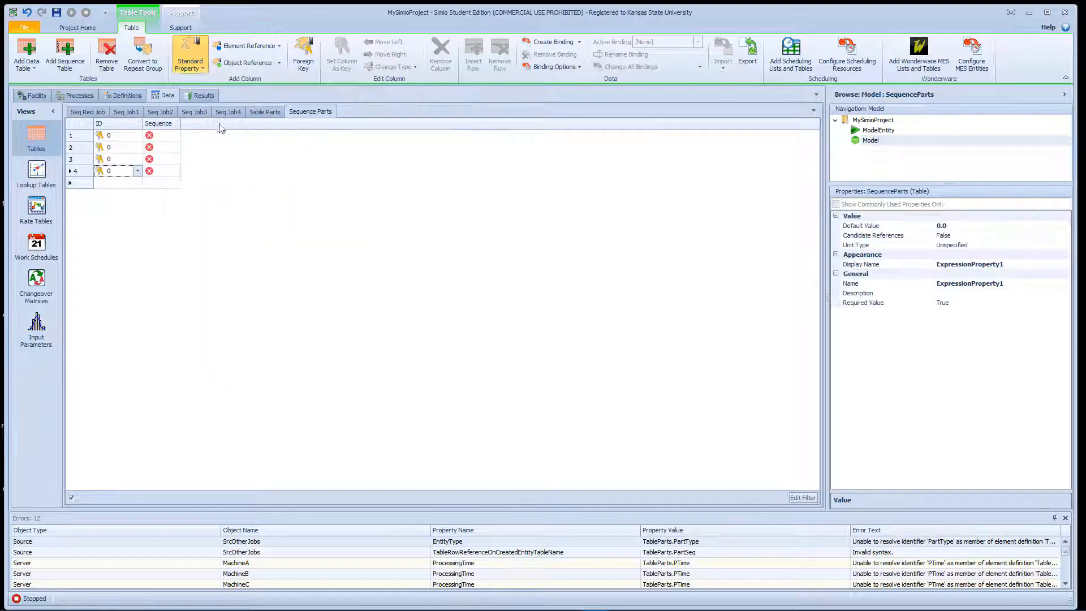
{"action": "left_click", "coordinate": [1001, 284]}
{"action": "left_click_drag", "start_coordinate": [1016, 283], "coordinate": [867, 302]}
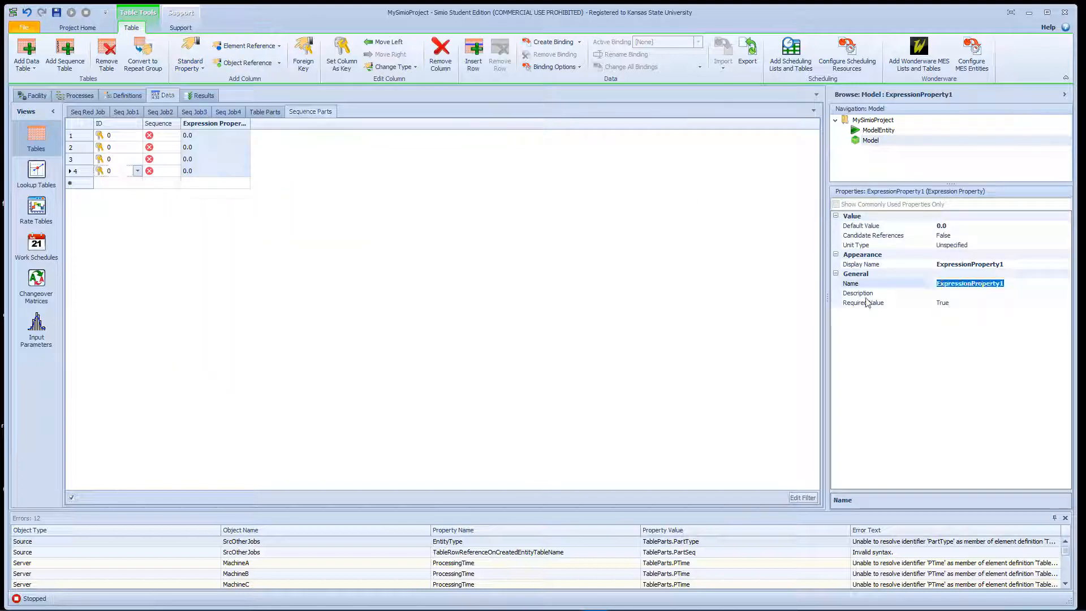
{"action": "type", "text": "P"}
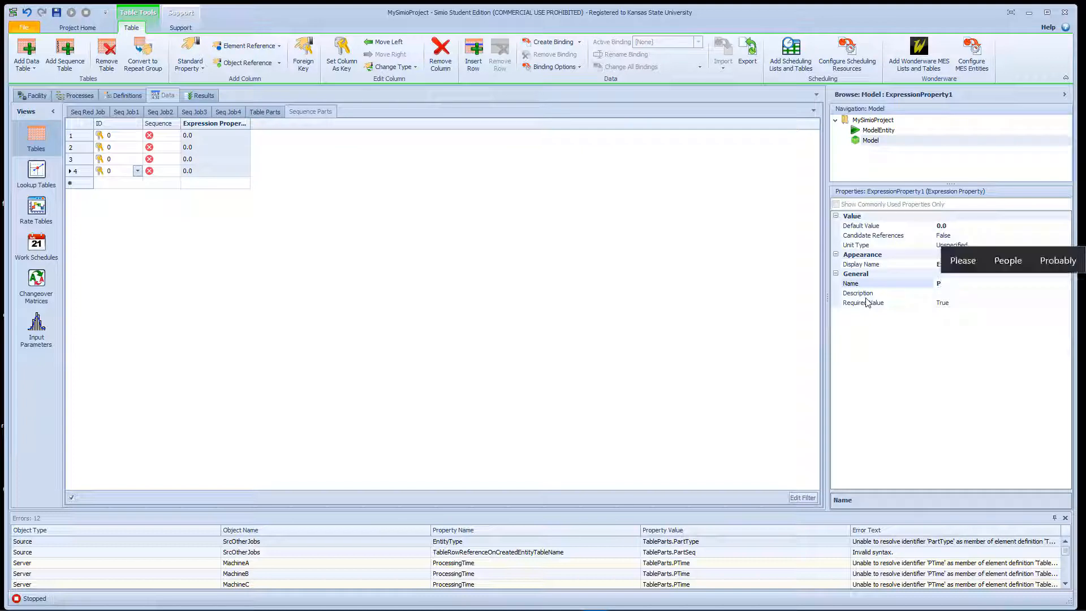
{"action": "type", "text": "Time"}
{"action": "key", "text": "Return"}
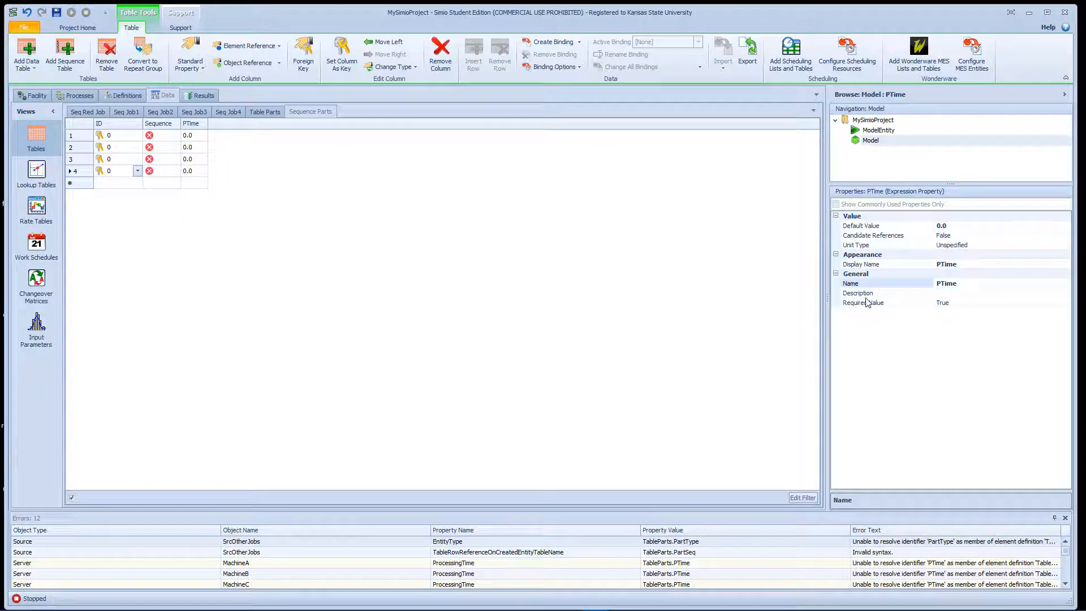
- Copy all sequence and processing time rows from Seq Red Job into Sequence Parts starting at row 1, and widen the PTime column to fit
{"action": "left_click", "coordinate": [88, 111]}
{"action": "left_click", "coordinate": [125, 136]}
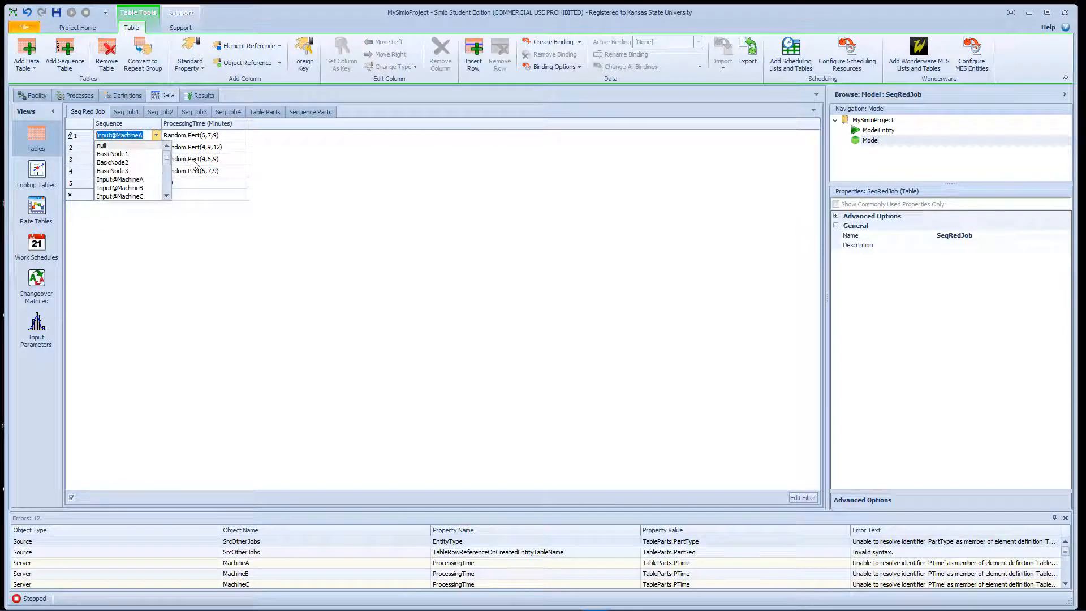
{"action": "left_click", "coordinate": [236, 183]}
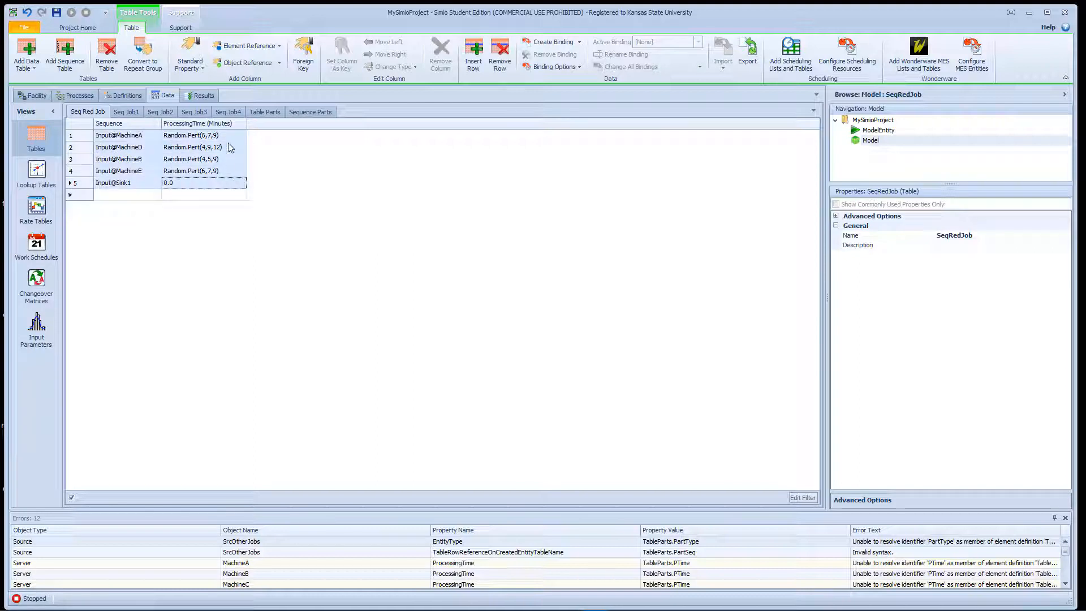
{"action": "left_click", "coordinate": [306, 112]}
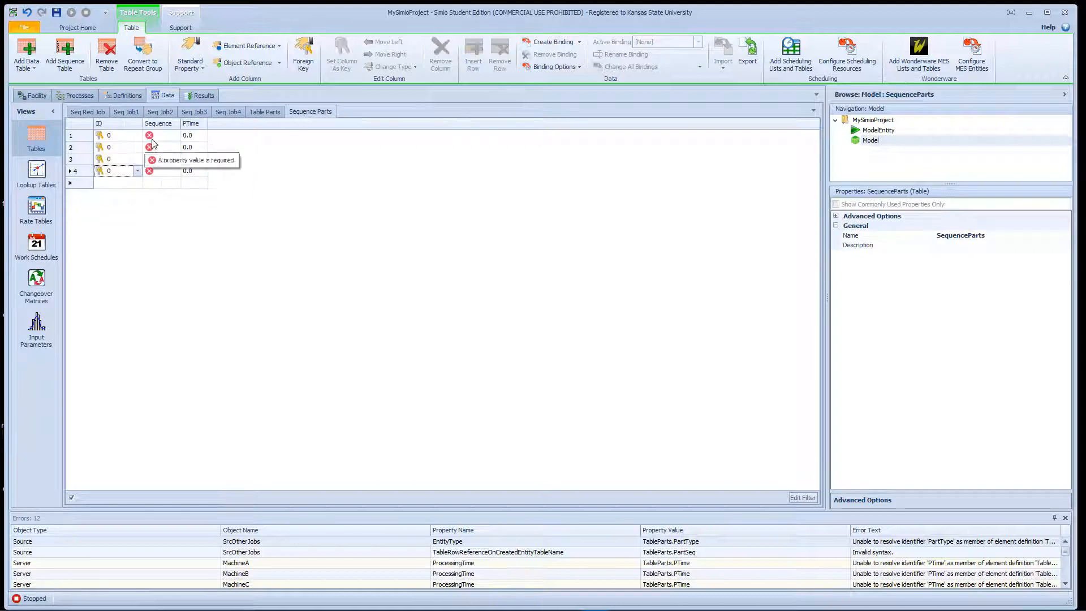
{"action": "left_click_drag", "start_coordinate": [152, 136], "coordinate": [194, 171]}
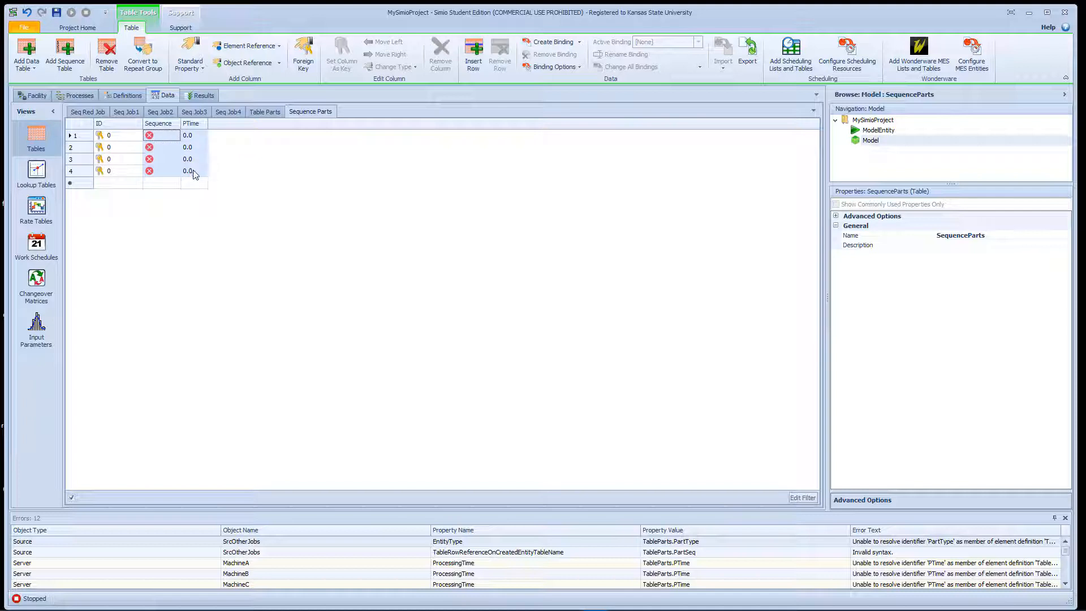
{"action": "key", "text": "ctrl+v"}
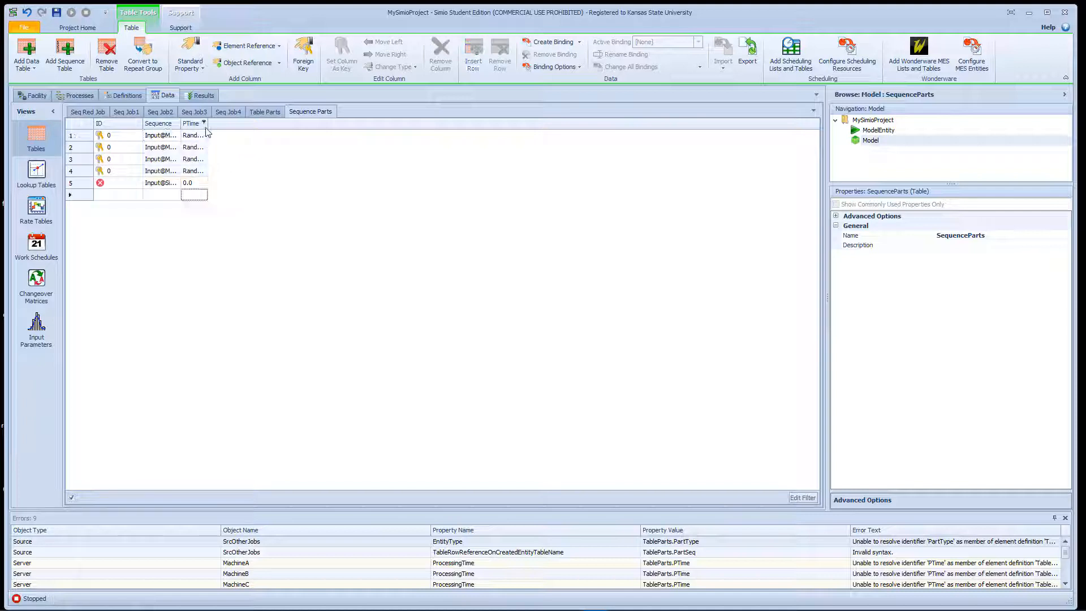
{"action": "double_click", "coordinate": [209, 126]}
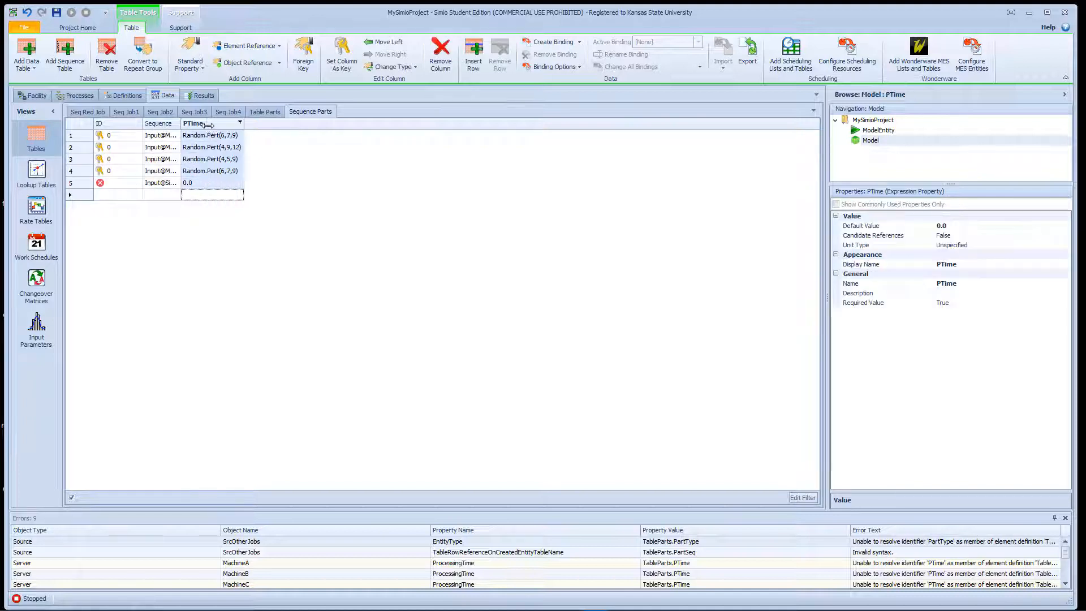
- Set the fifth row's ID to 0 and add five rows with ID 1 to the Sequence Parts table
{"action": "left_click", "coordinate": [126, 187]}
{"action": "left_click", "coordinate": [126, 193]}
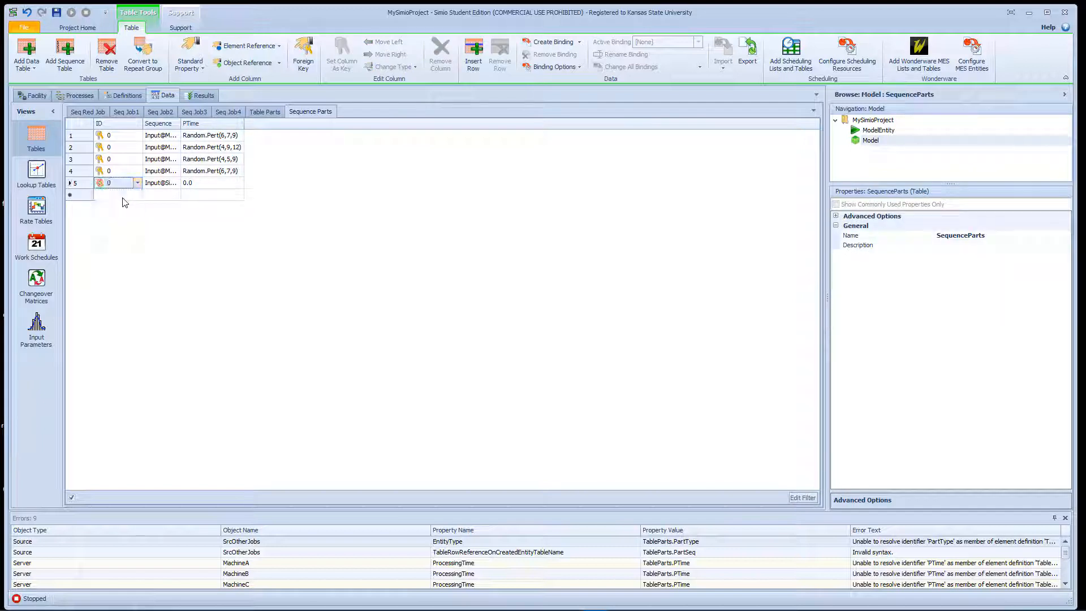
{"action": "left_click", "coordinate": [124, 196]}
{"action": "left_click", "coordinate": [129, 217]}
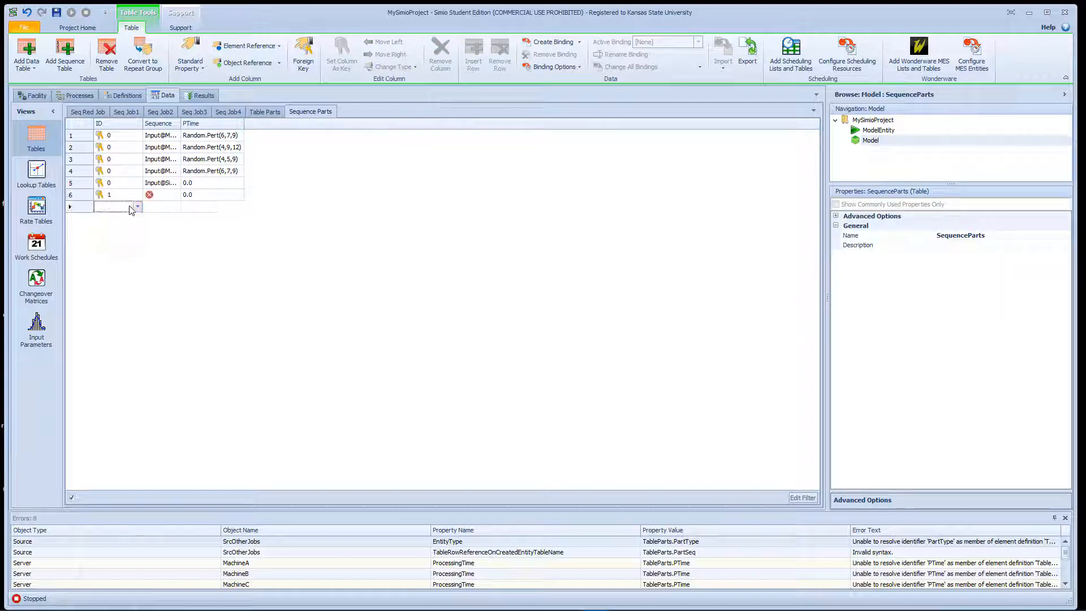
{"action": "left_click", "coordinate": [131, 206]}
{"action": "left_click", "coordinate": [130, 227]}
{"action": "left_click", "coordinate": [131, 221]}
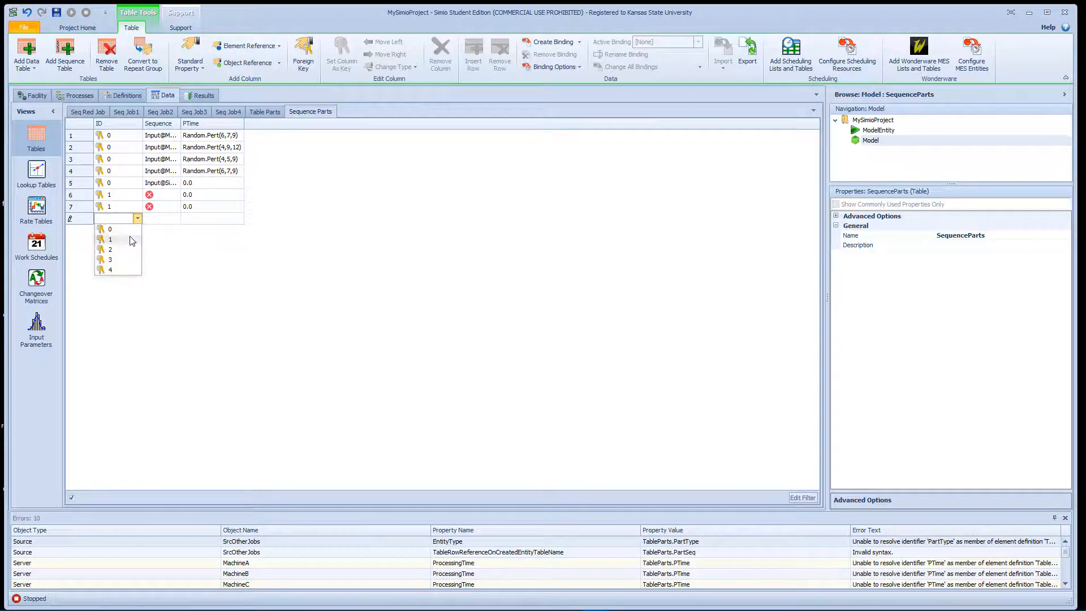
{"action": "left_click", "coordinate": [131, 238]}
{"action": "left_click", "coordinate": [129, 230]}
{"action": "left_click", "coordinate": [126, 252]}
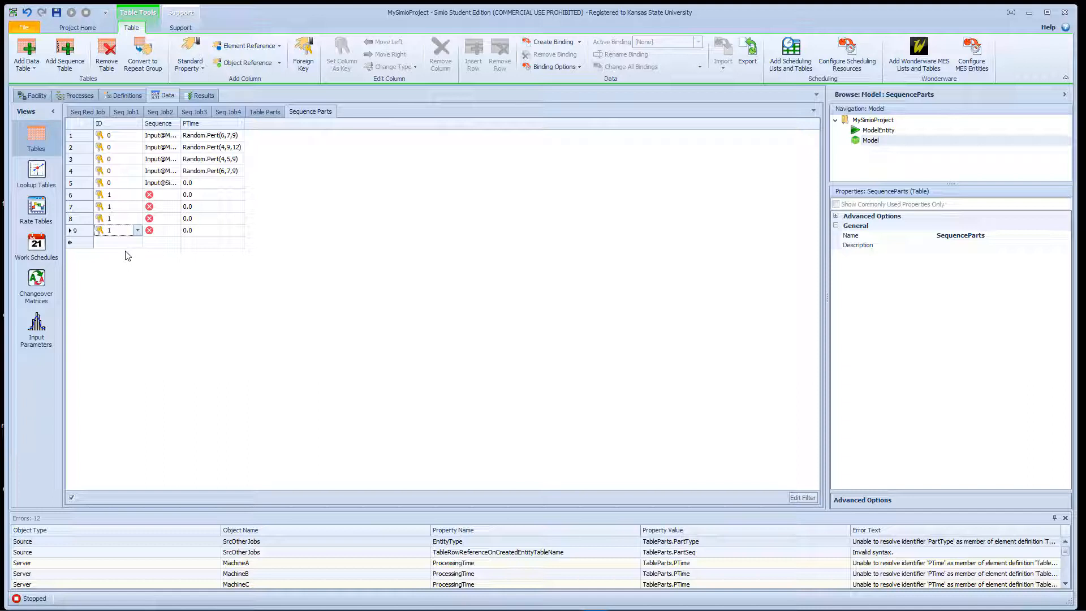
{"action": "left_click", "coordinate": [128, 243]}
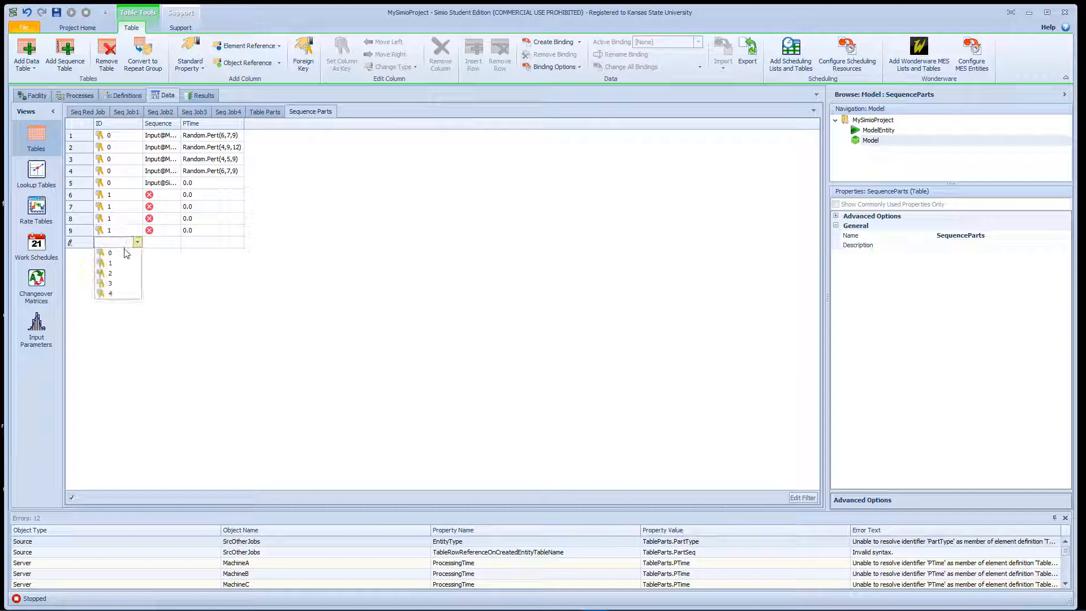
{"action": "left_click", "coordinate": [126, 265]}
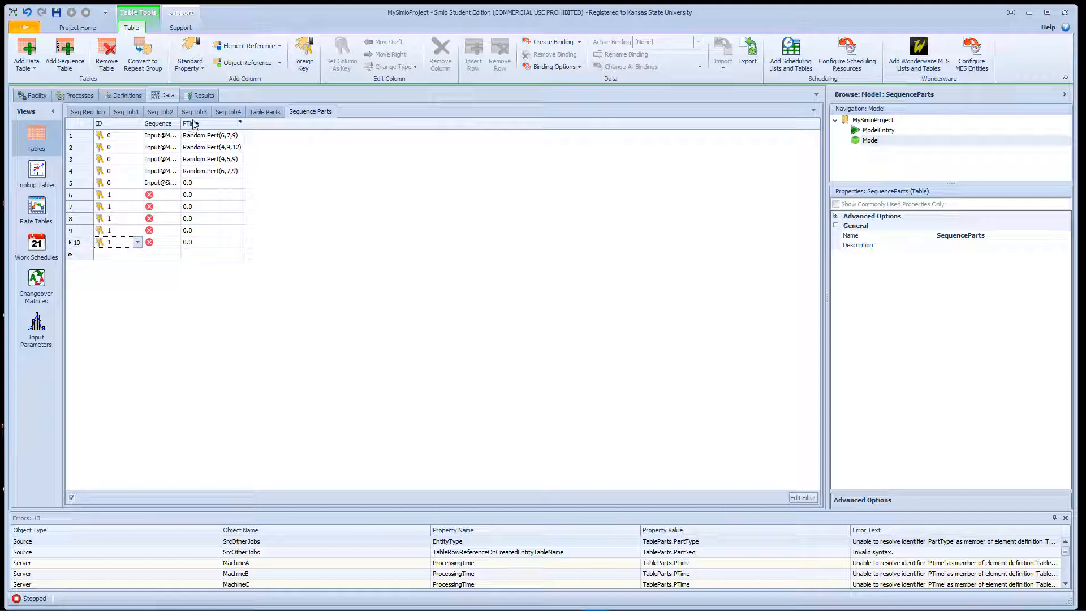
- Copy all sequence and processing time rows from Seq Job1 into the ID 1 rows of Sequence Parts
{"action": "left_click", "coordinate": [130, 114]}
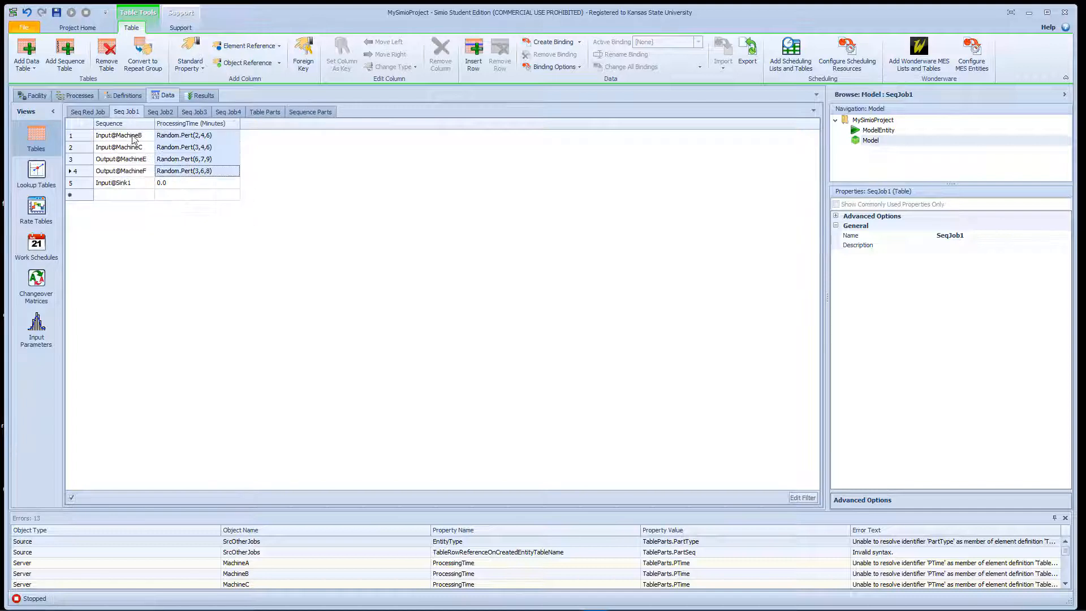
{"action": "left_click", "coordinate": [134, 140]}
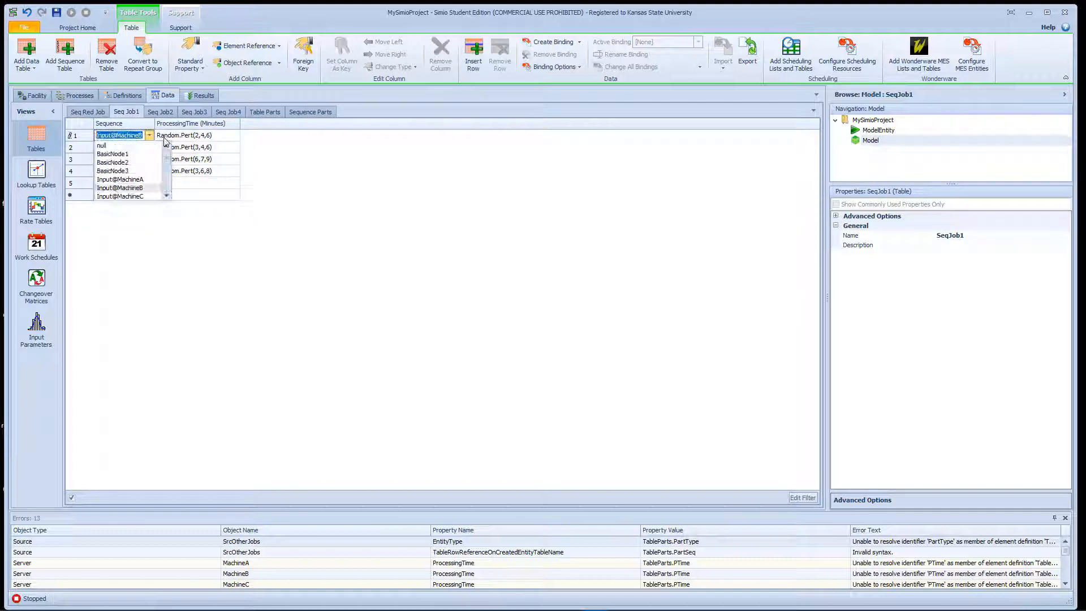
{"action": "left_click", "coordinate": [205, 186]}
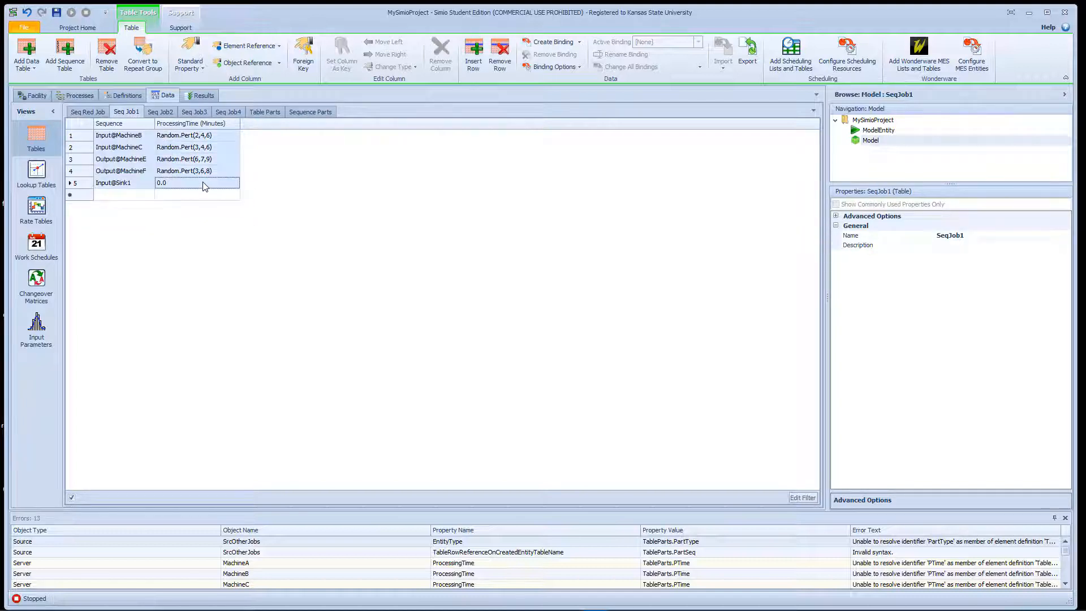
{"action": "left_click", "coordinate": [308, 113]}
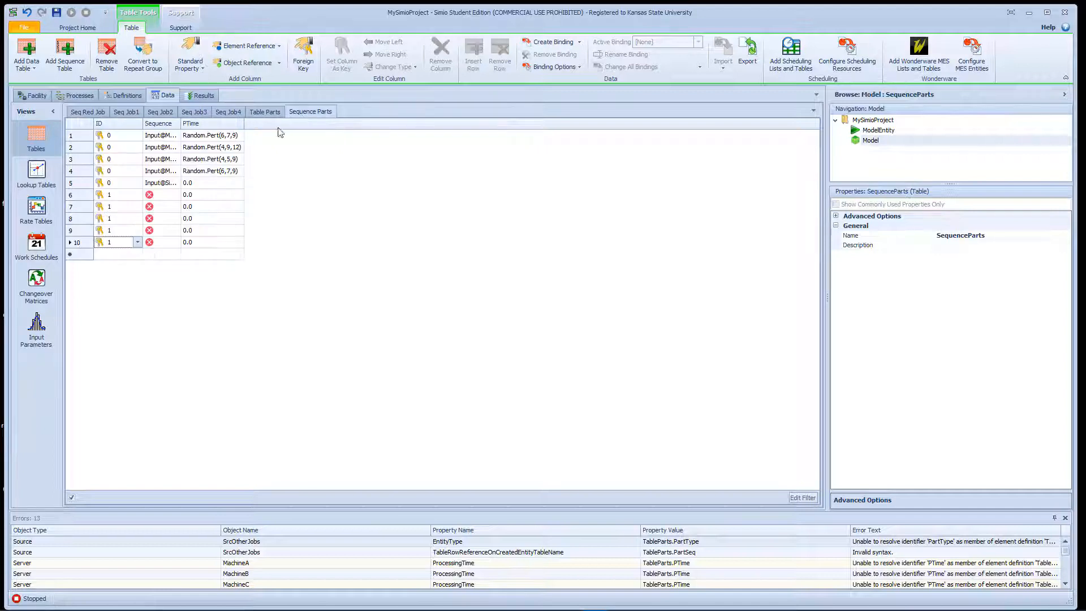
{"action": "left_click_drag", "start_coordinate": [163, 195], "coordinate": [209, 258]}
{"action": "key", "text": "ctrl+v"}
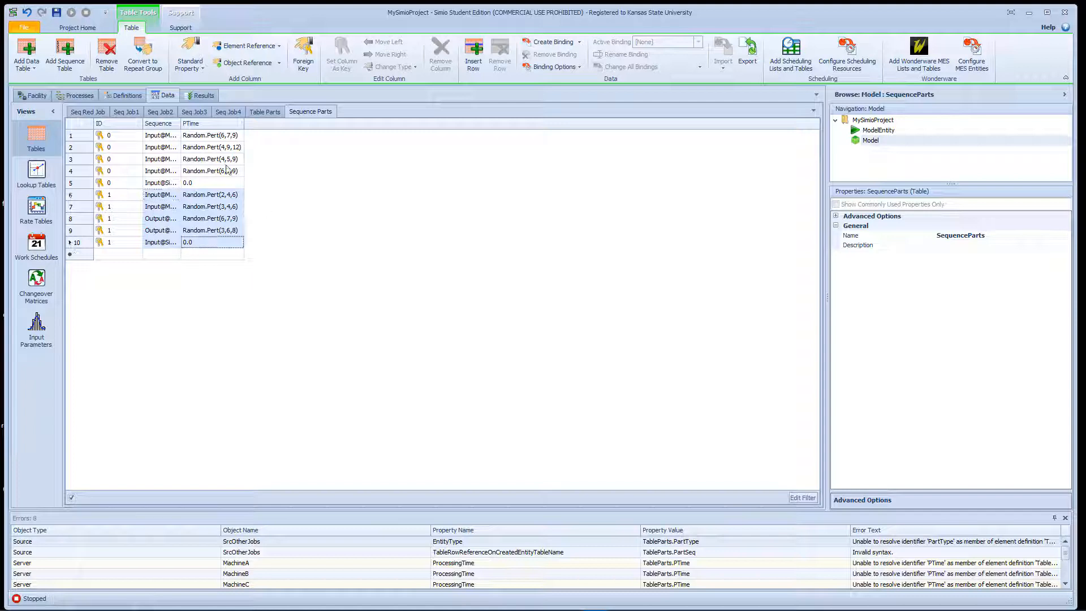
- Add four new rows with ID 2 at the end of the Sequence Parts table
{"action": "left_click", "coordinate": [136, 254]}
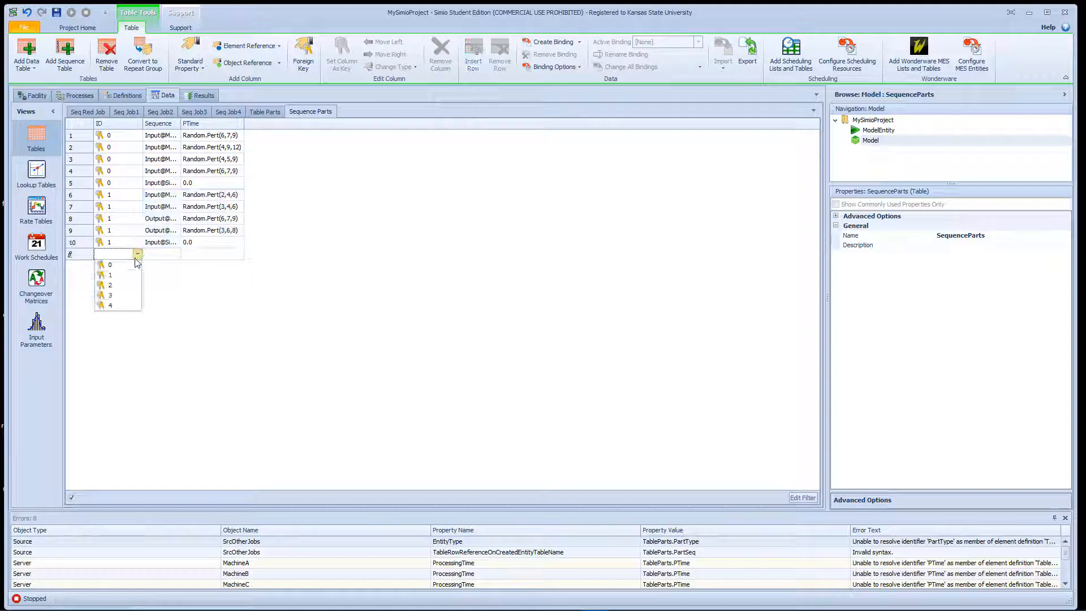
{"action": "left_click", "coordinate": [132, 285]}
{"action": "left_click", "coordinate": [138, 265]}
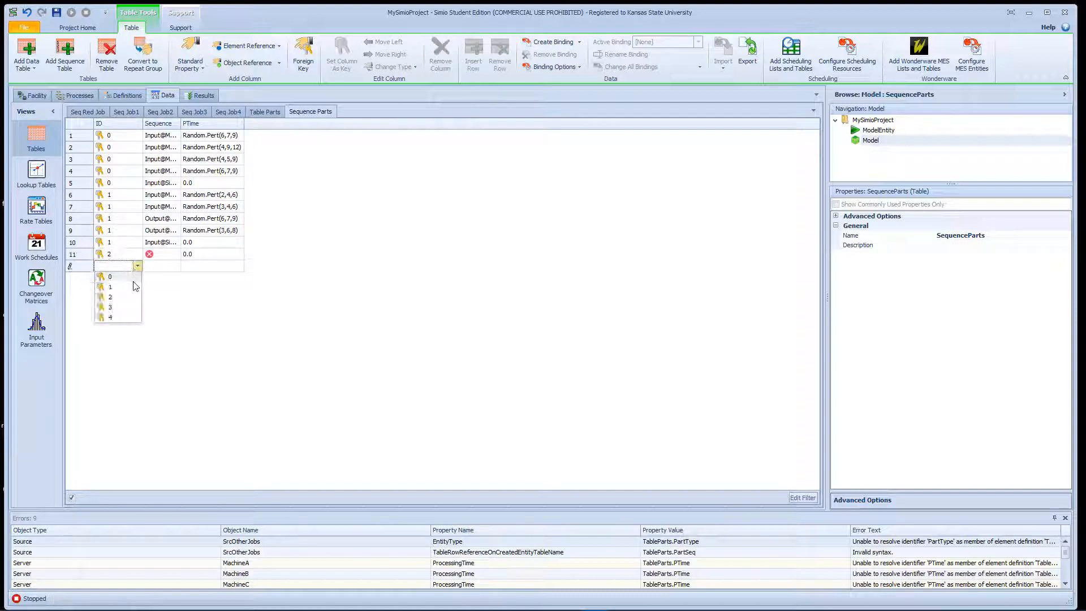
{"action": "left_click", "coordinate": [132, 292]}
{"action": "left_click", "coordinate": [138, 278]}
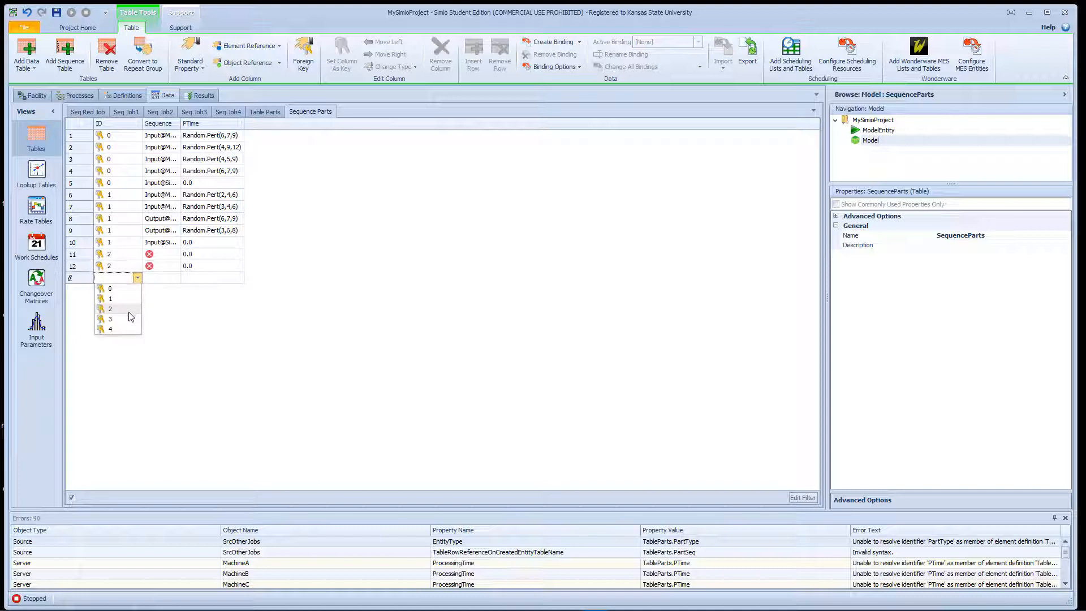
{"action": "left_click", "coordinate": [129, 311]}
{"action": "left_click", "coordinate": [137, 289]}
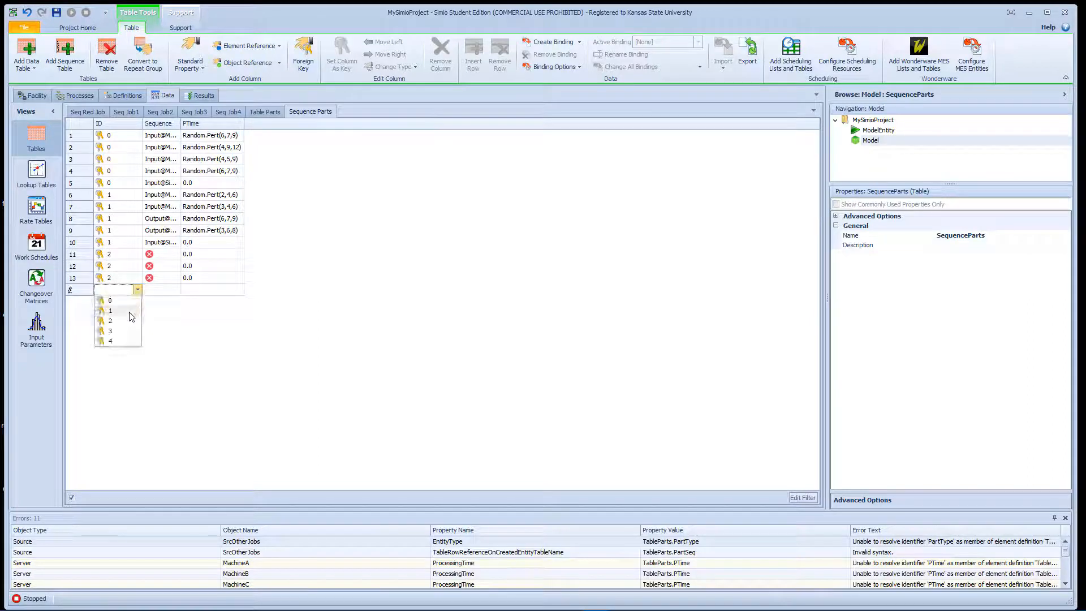
{"action": "left_click", "coordinate": [128, 321]}
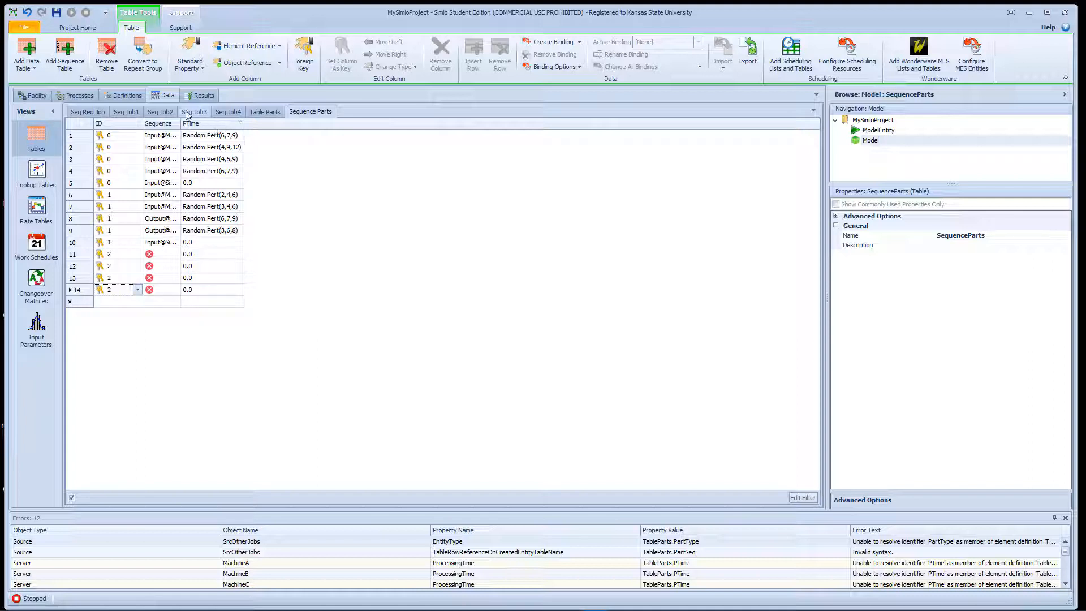
- Copy all sequence and processing time rows from Seq Job2 into Sequence Parts, starting at row 11
{"action": "left_click", "coordinate": [160, 112]}
{"action": "left_click", "coordinate": [141, 137]}
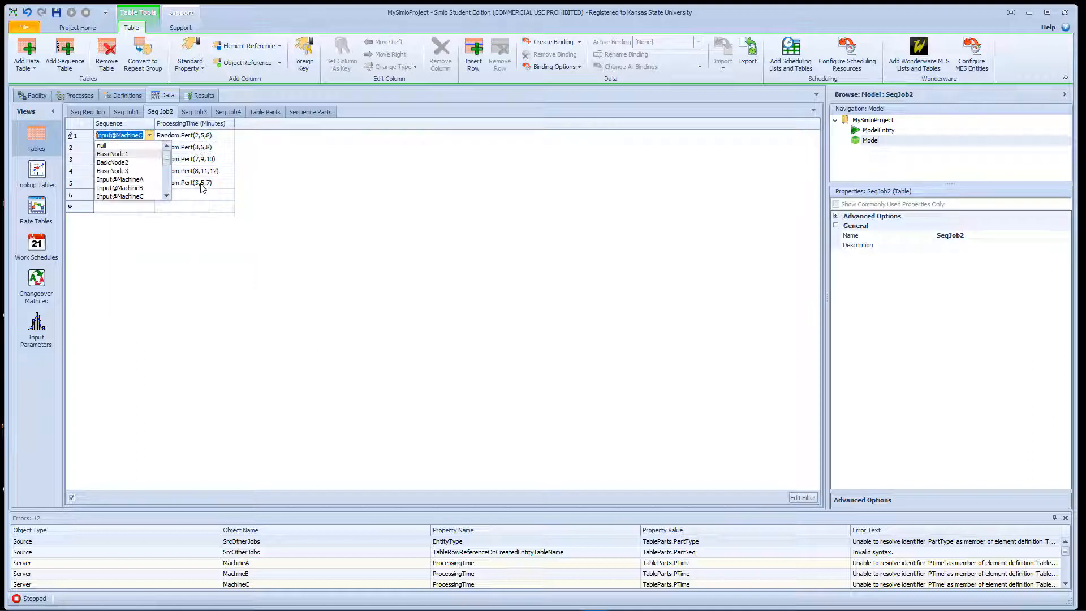
{"action": "left_click", "coordinate": [214, 197]}
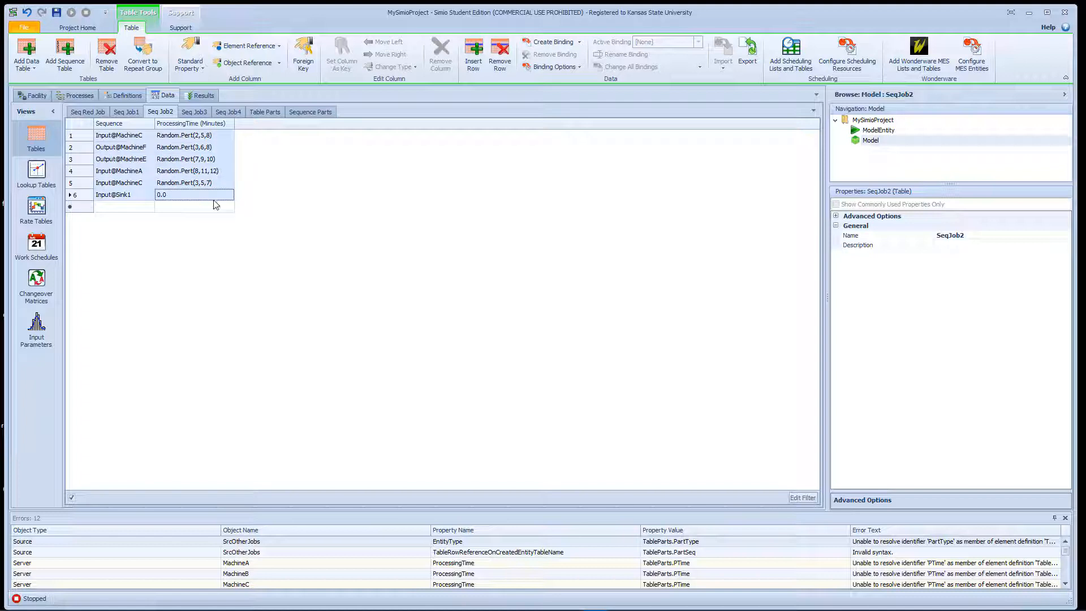
{"action": "left_click", "coordinate": [324, 115]}
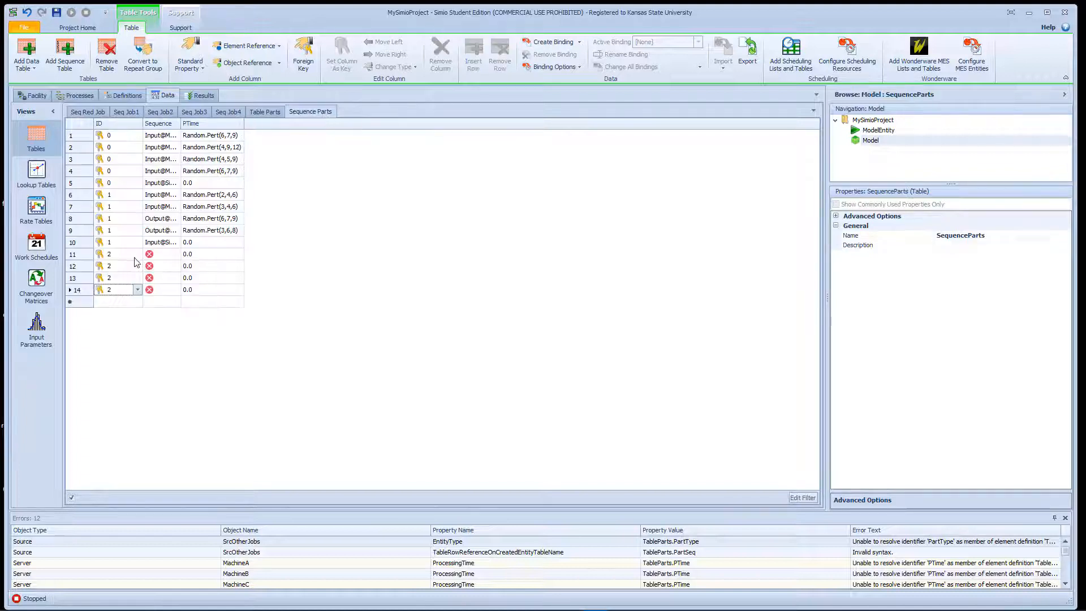
{"action": "left_click", "coordinate": [166, 257]}
{"action": "left_click_drag", "start_coordinate": [165, 257], "coordinate": [213, 305]}
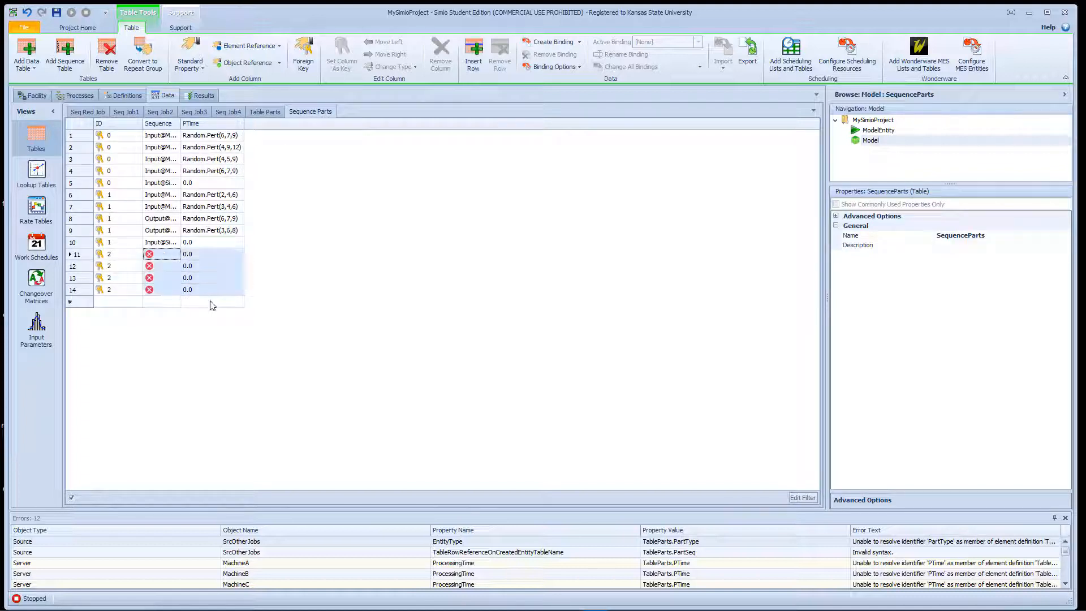
{"action": "key", "text": "ctrl+v"}
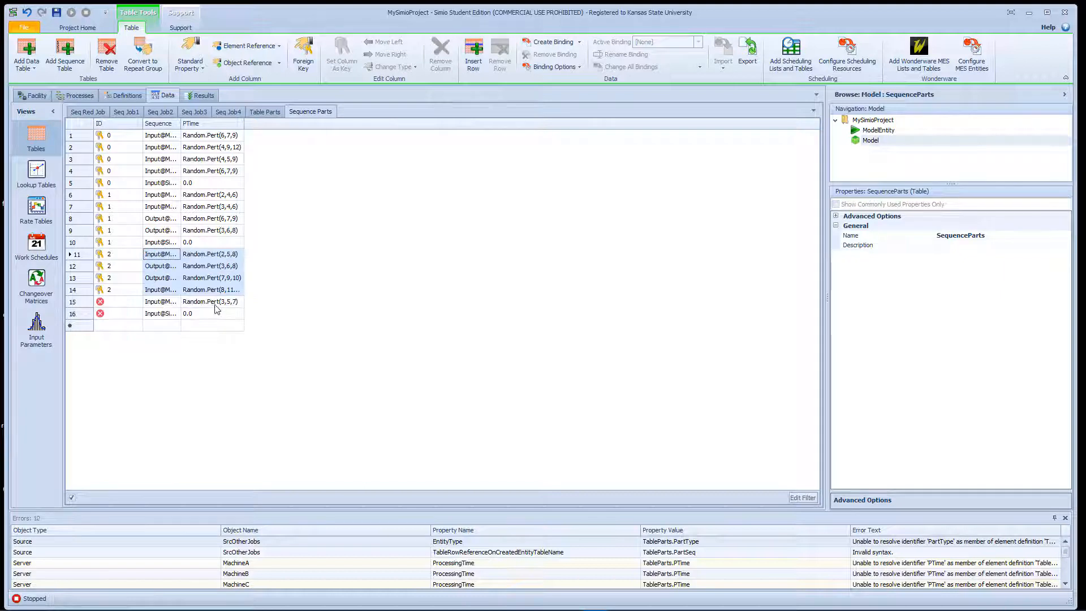
- Set the ID of rows 15 and 16 in Sequence Parts to 2
{"action": "left_click", "coordinate": [120, 306]}
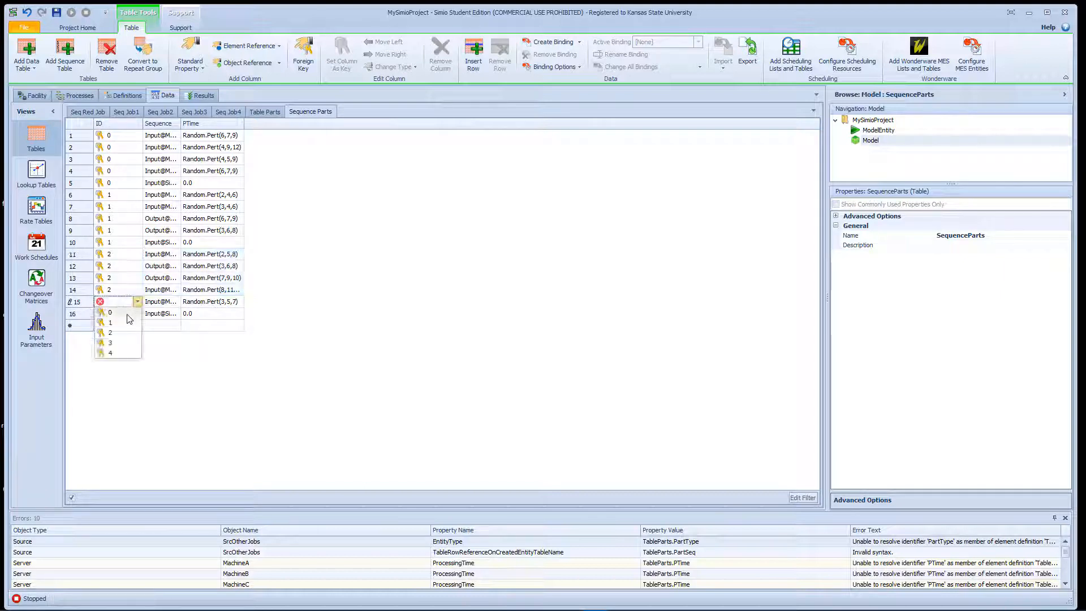
{"action": "left_click", "coordinate": [119, 332]}
{"action": "left_click", "coordinate": [124, 314]}
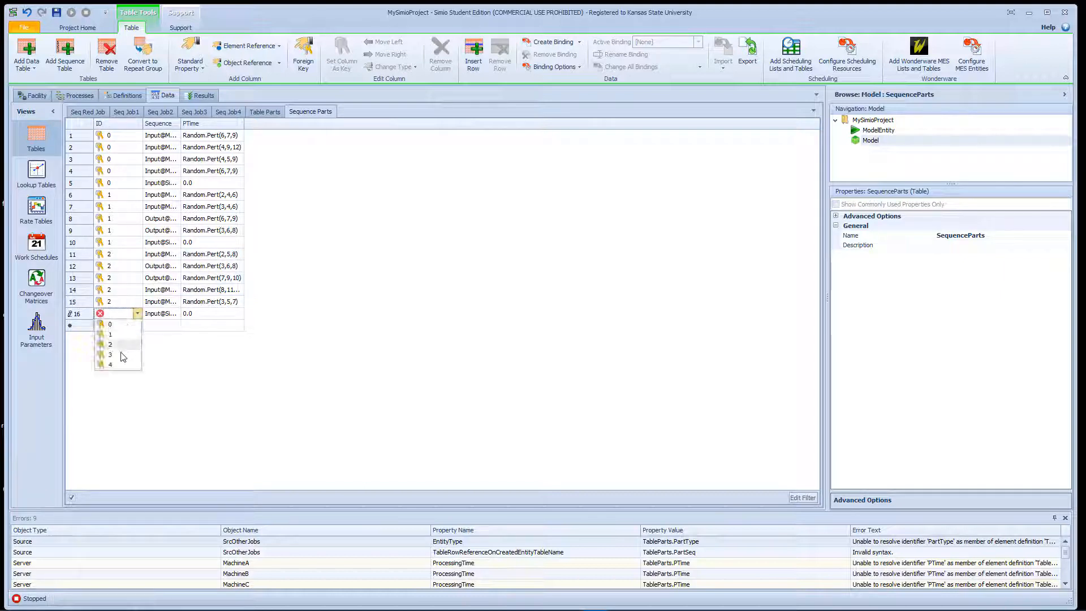
{"action": "left_click", "coordinate": [117, 345]}
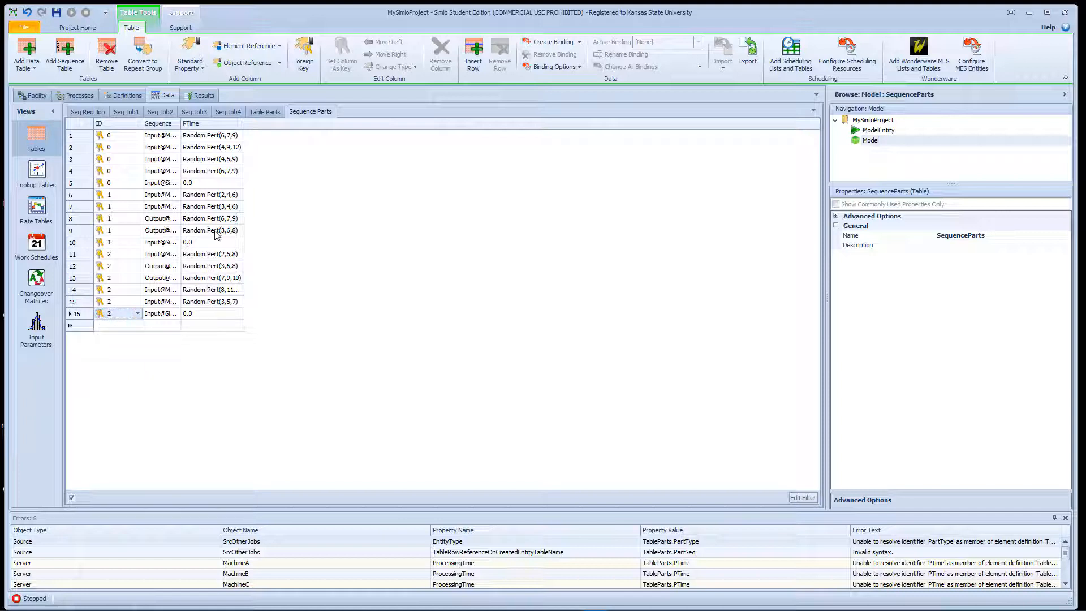
- Copy all sequence and processing time rows of Seq Job3 and return to the Sequence Parts table
{"action": "left_click", "coordinate": [204, 113]}
{"action": "left_click_drag", "start_coordinate": [122, 137], "coordinate": [209, 182]}
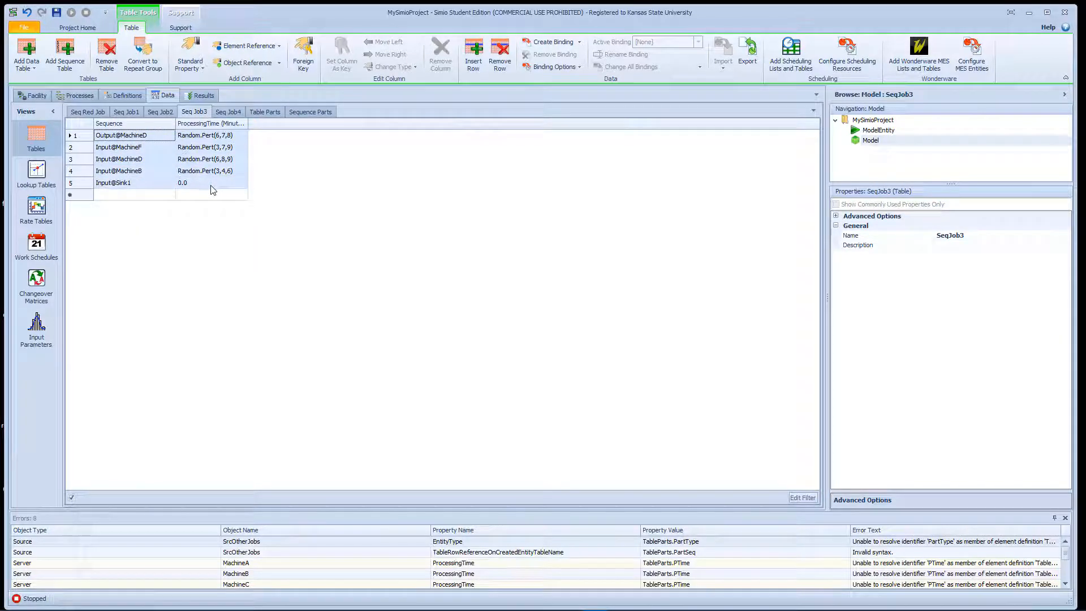
{"action": "left_click", "coordinate": [310, 114]}
{"action": "left_click", "coordinate": [131, 326]}
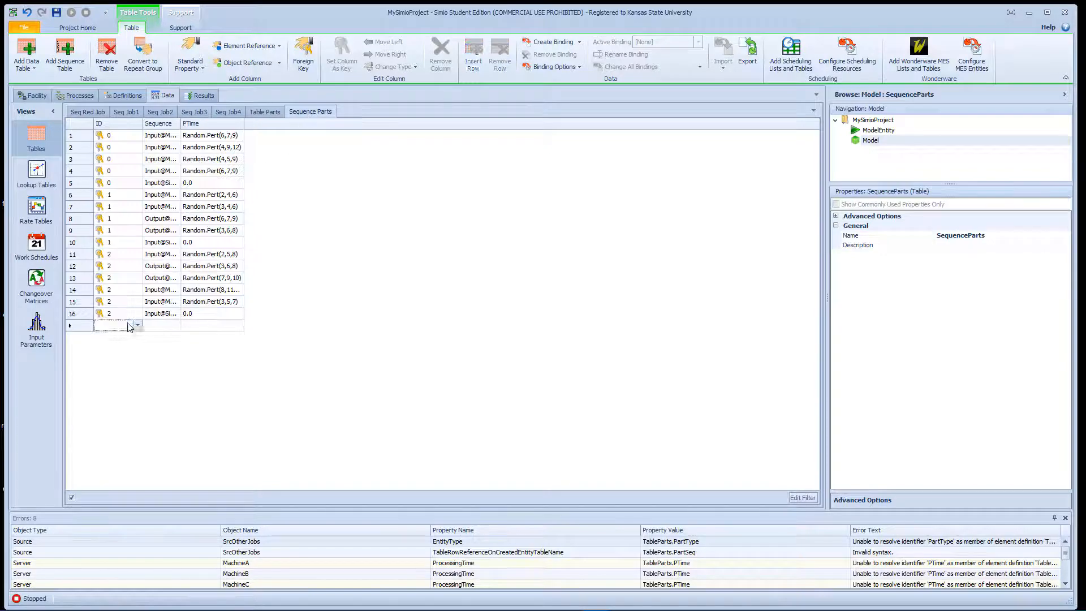
{"action": "left_click", "coordinate": [131, 326]}
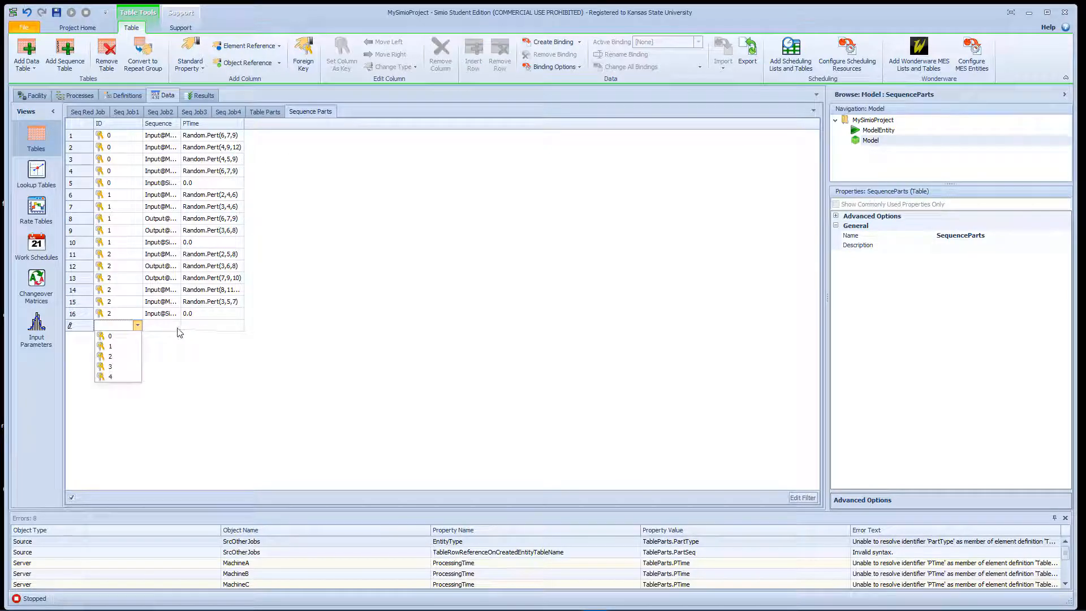
{"action": "left_click", "coordinate": [159, 326]}
{"action": "left_click", "coordinate": [232, 332]}
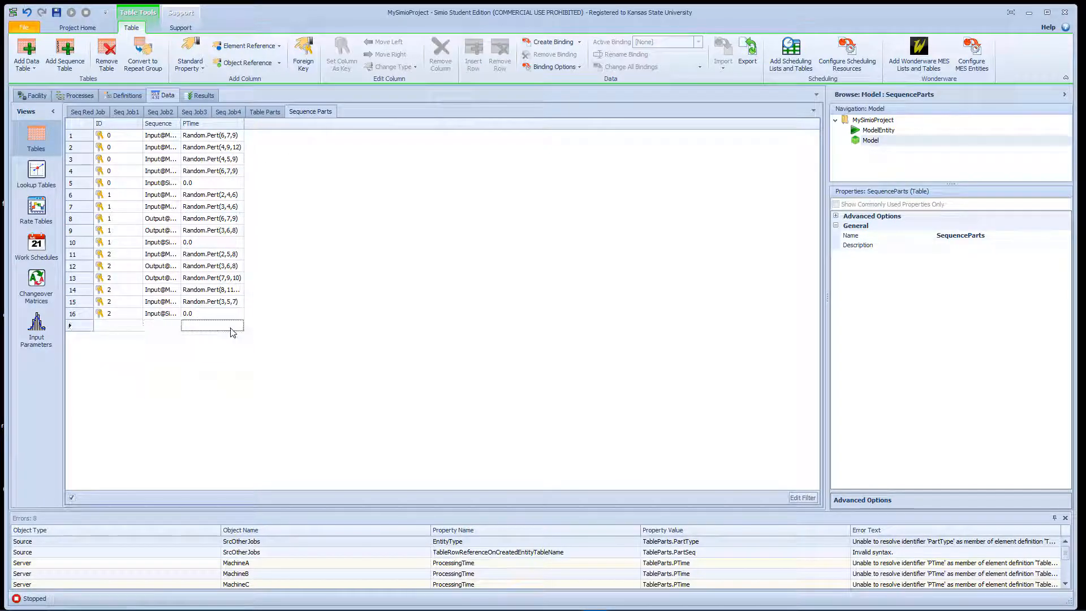
{"action": "left_click", "coordinate": [175, 326]}
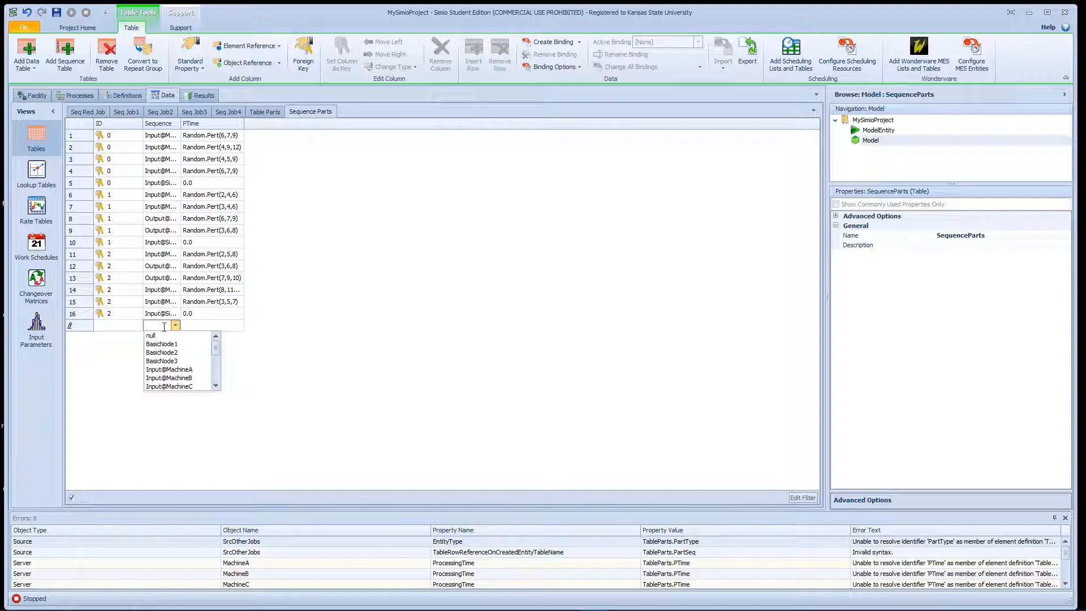
{"action": "left_click", "coordinate": [165, 327]}
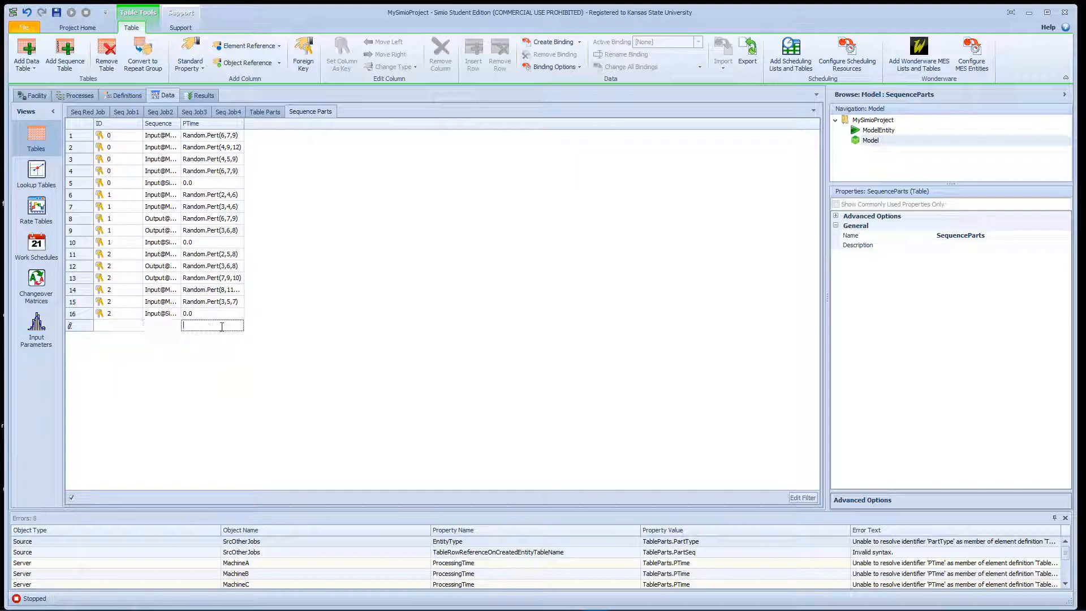
- Add a row with ID 3 to Sequence Parts and paste the Seq Job3 rows starting at its Sequence cell
{"action": "left_click", "coordinate": [136, 326]}
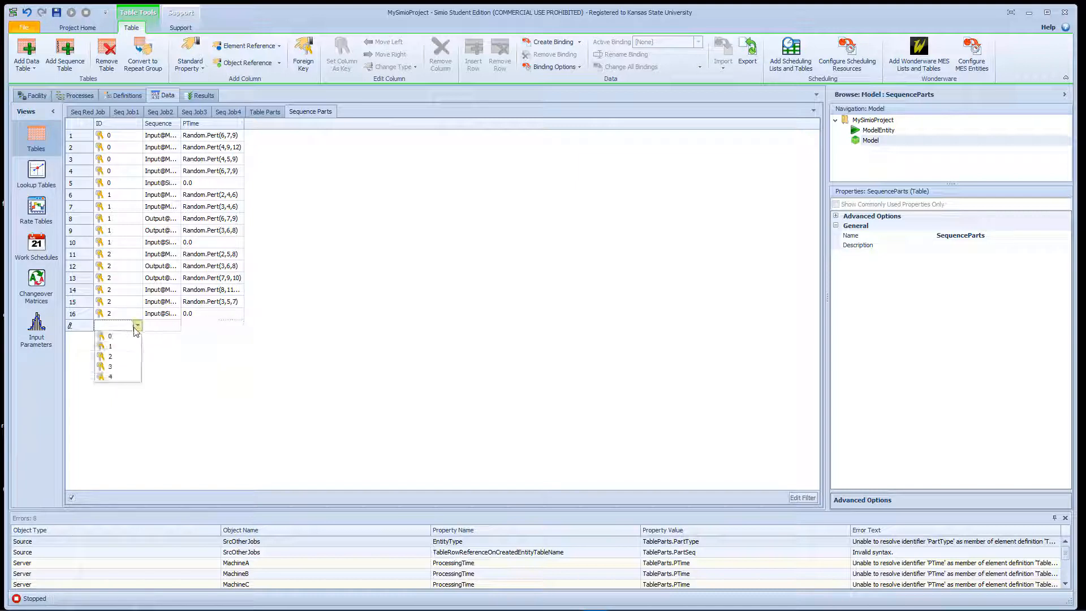
{"action": "left_click", "coordinate": [125, 365]}
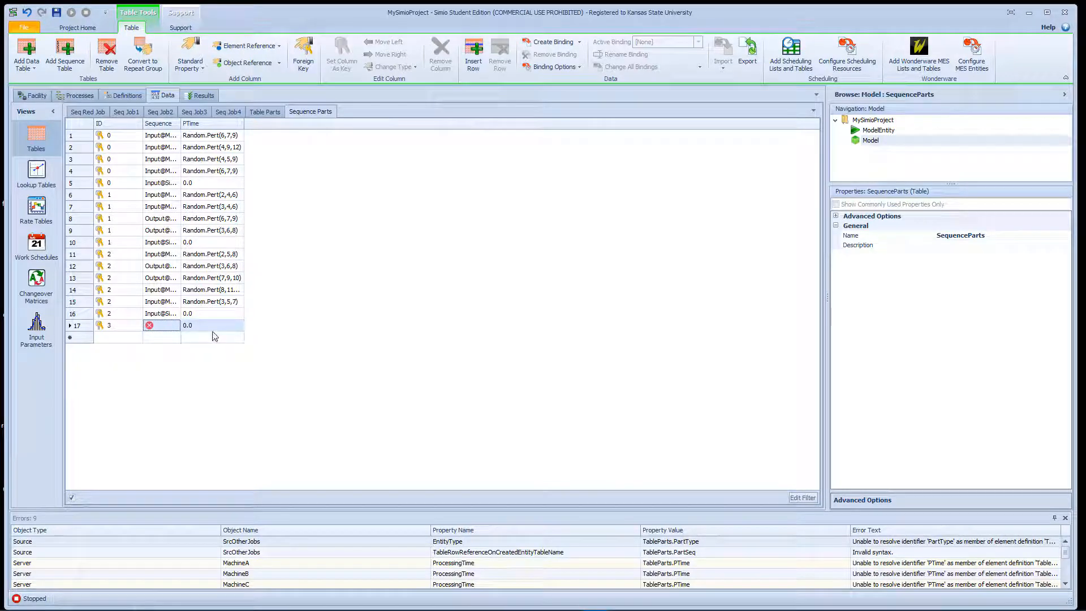
{"action": "key", "text": "ctrl+v"}
- Set the ID of rows 18 through 21 in Sequence Parts to 3
{"action": "left_click", "coordinate": [136, 337]}
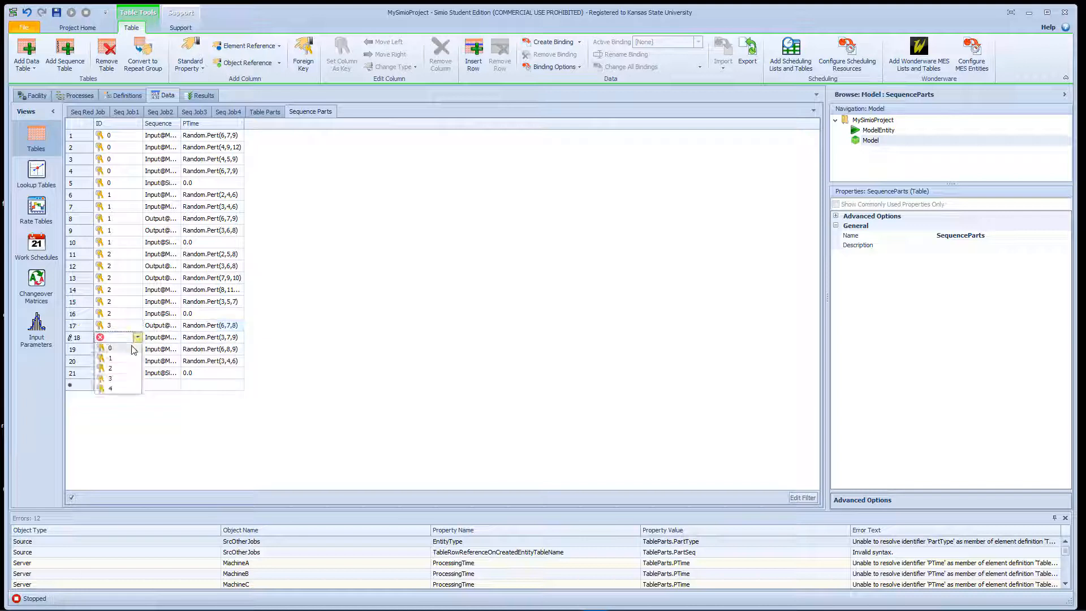
{"action": "left_click", "coordinate": [125, 378]}
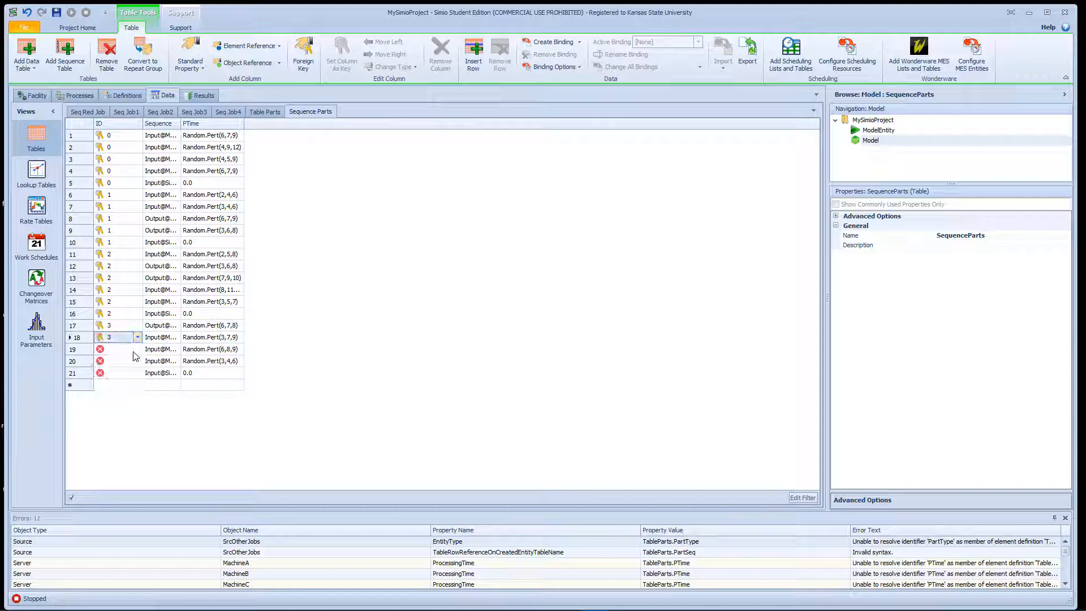
{"action": "left_click", "coordinate": [137, 349]}
{"action": "left_click", "coordinate": [110, 390]}
{"action": "left_click", "coordinate": [137, 361]}
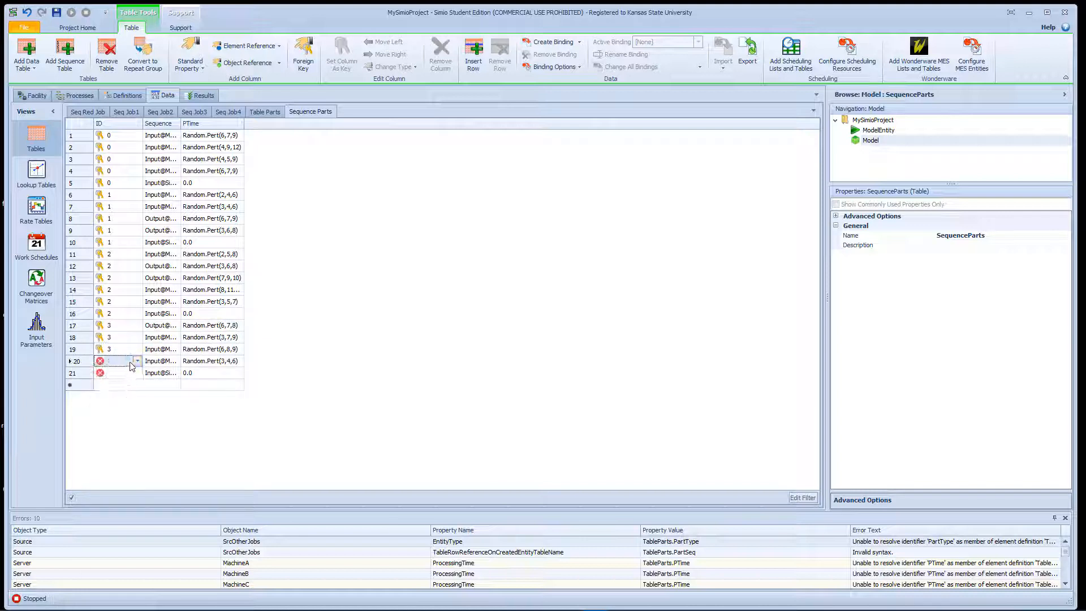
{"action": "left_click", "coordinate": [121, 402]}
{"action": "left_click", "coordinate": [137, 373]}
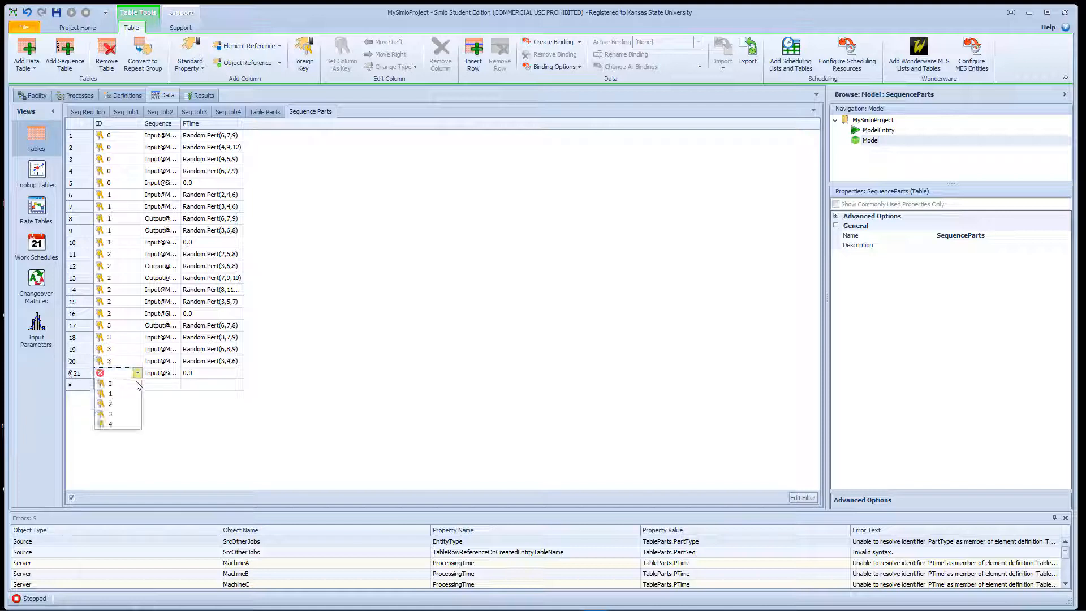
{"action": "left_click", "coordinate": [122, 414]}
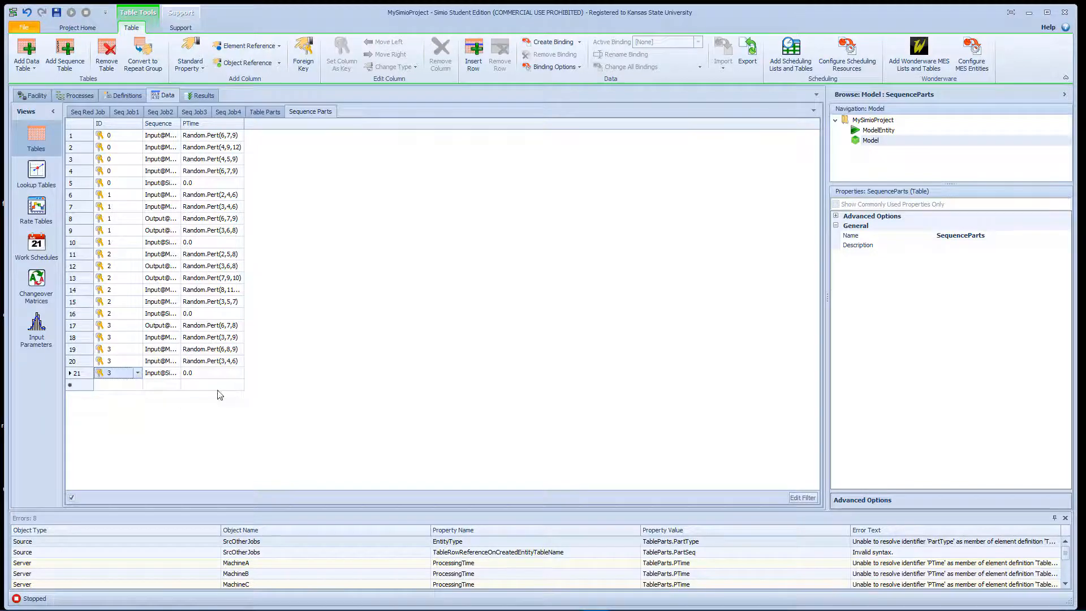
- Add a row with ID 4 to Sequence Parts and copy all Seq Job4 sequence and processing time rows in, starting at that row
{"action": "left_click", "coordinate": [126, 385]}
{"action": "left_click", "coordinate": [136, 385]}
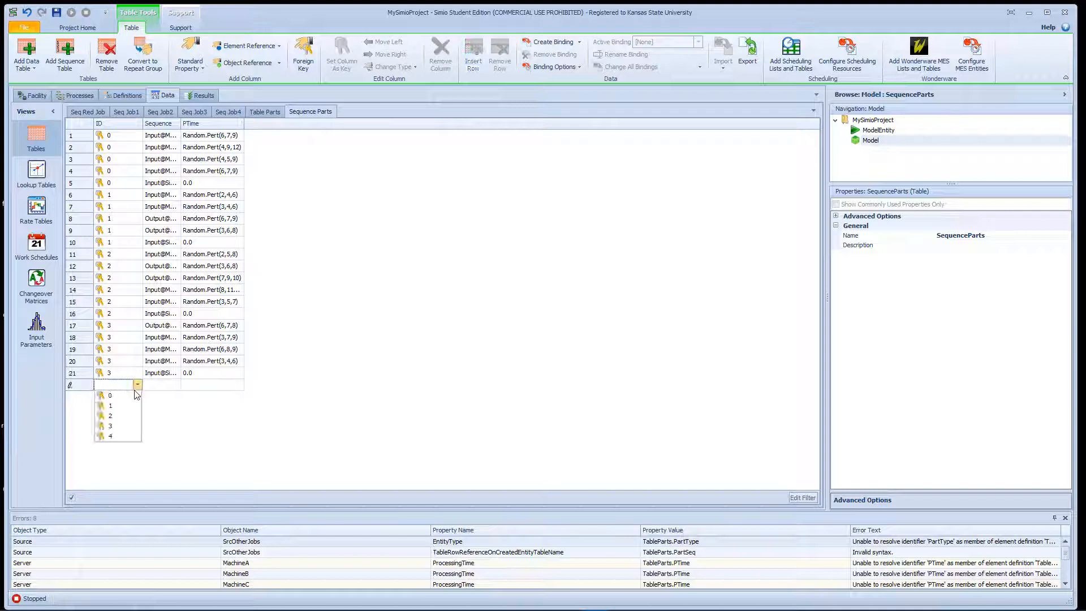
{"action": "left_click", "coordinate": [124, 438]}
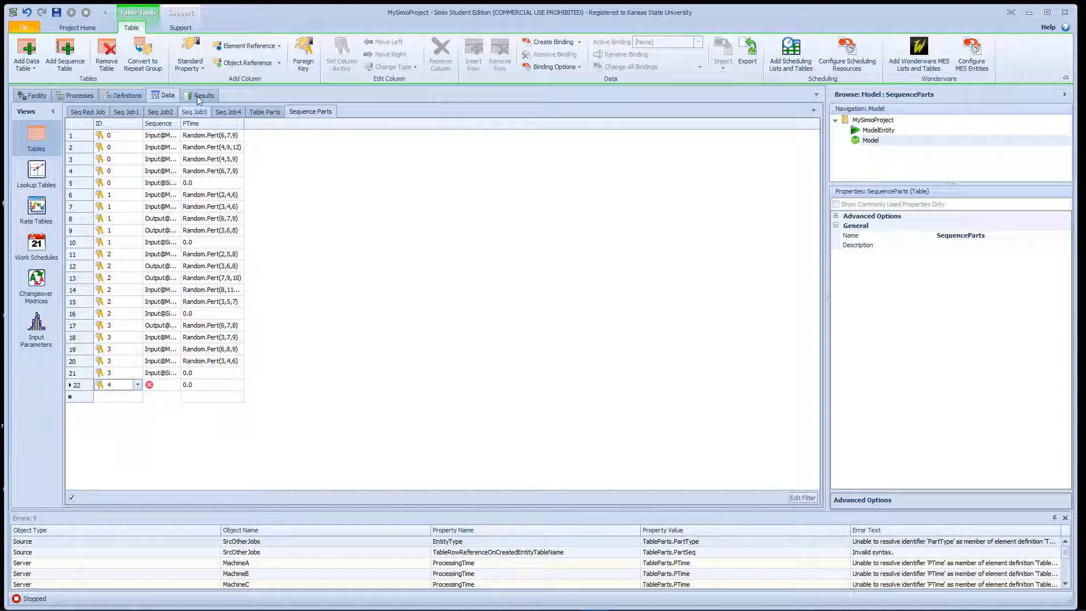
{"action": "left_click", "coordinate": [233, 115]}
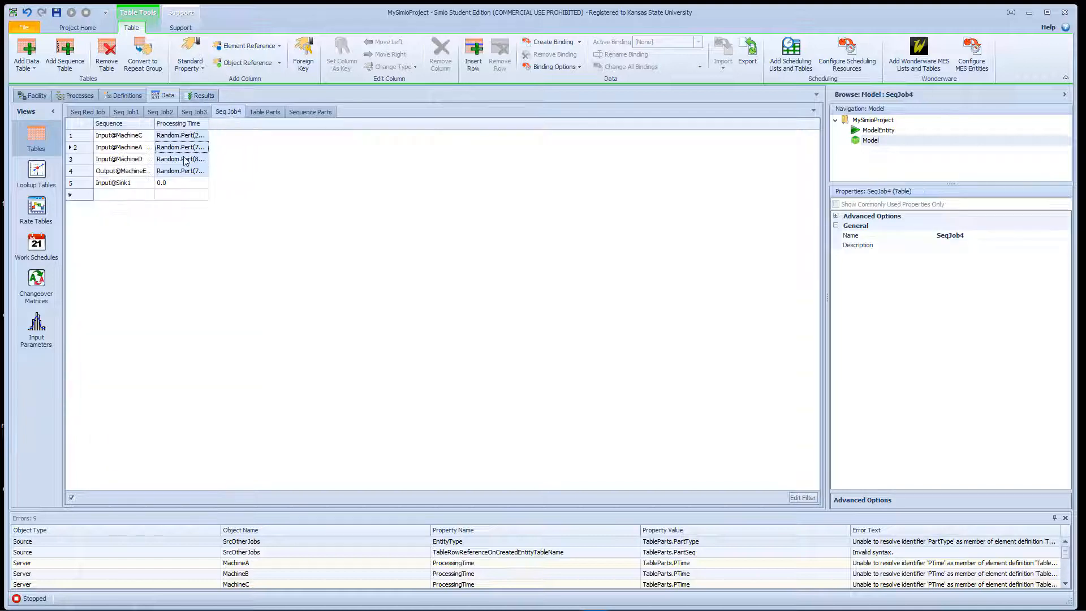
{"action": "left_click", "coordinate": [125, 138]}
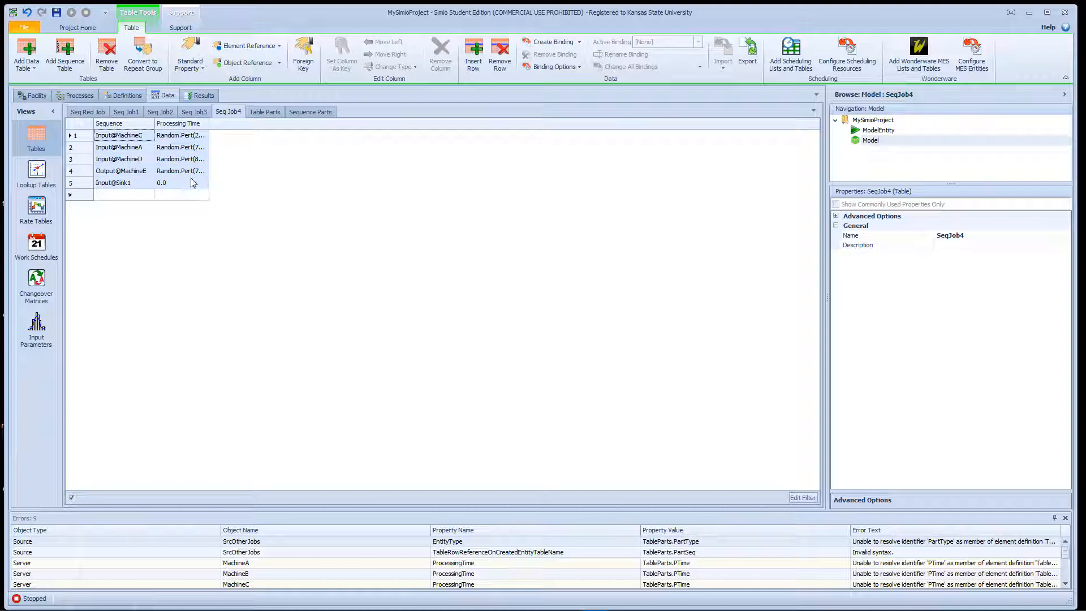
{"action": "left_click", "coordinate": [298, 113]}
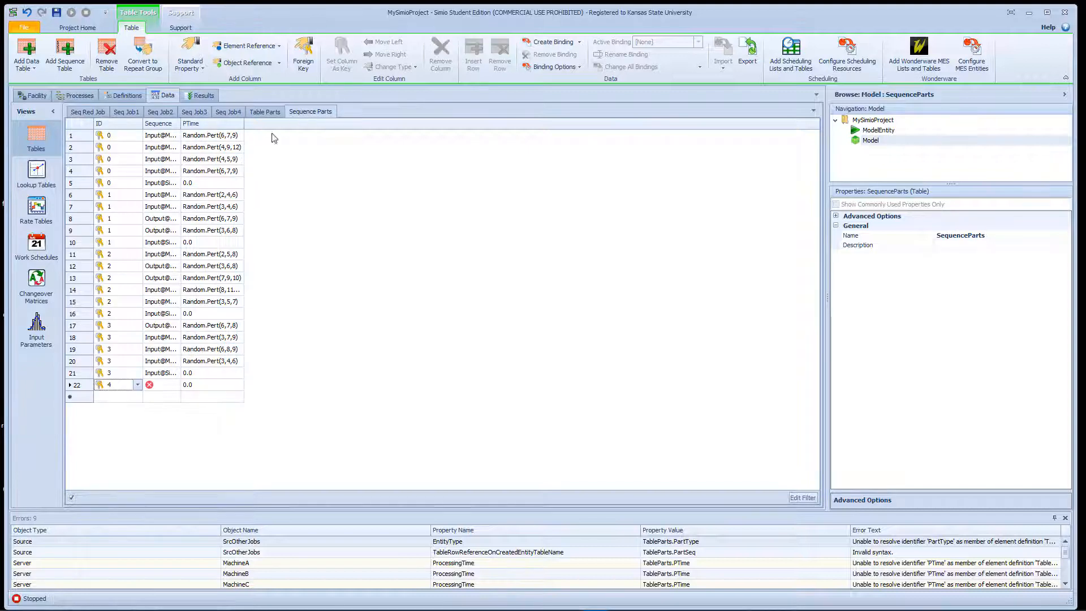
{"action": "left_click", "coordinate": [162, 385]}
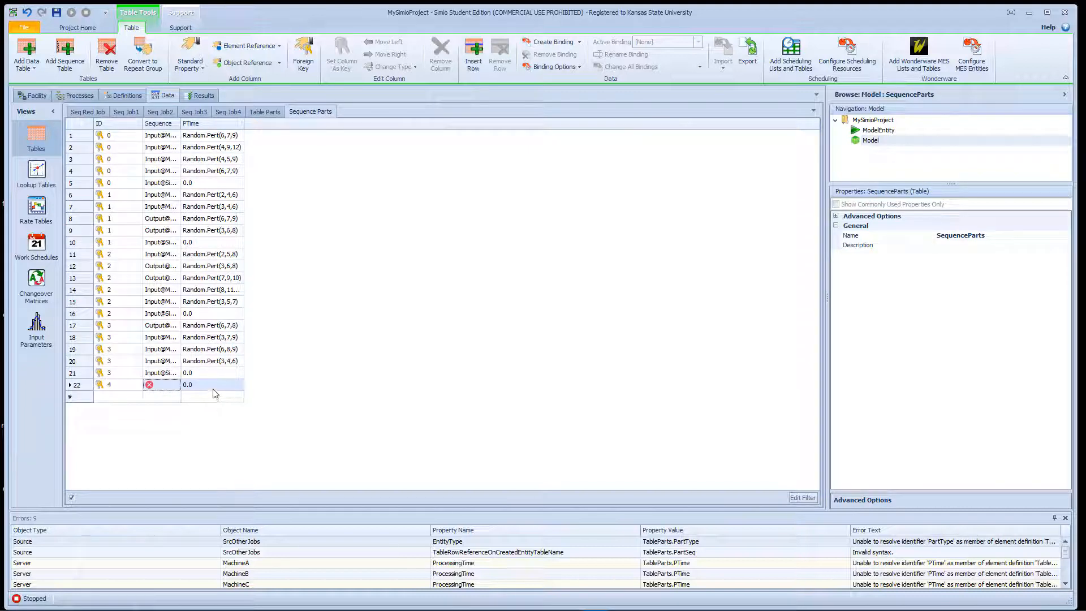
{"action": "key", "text": "ctrl+v"}
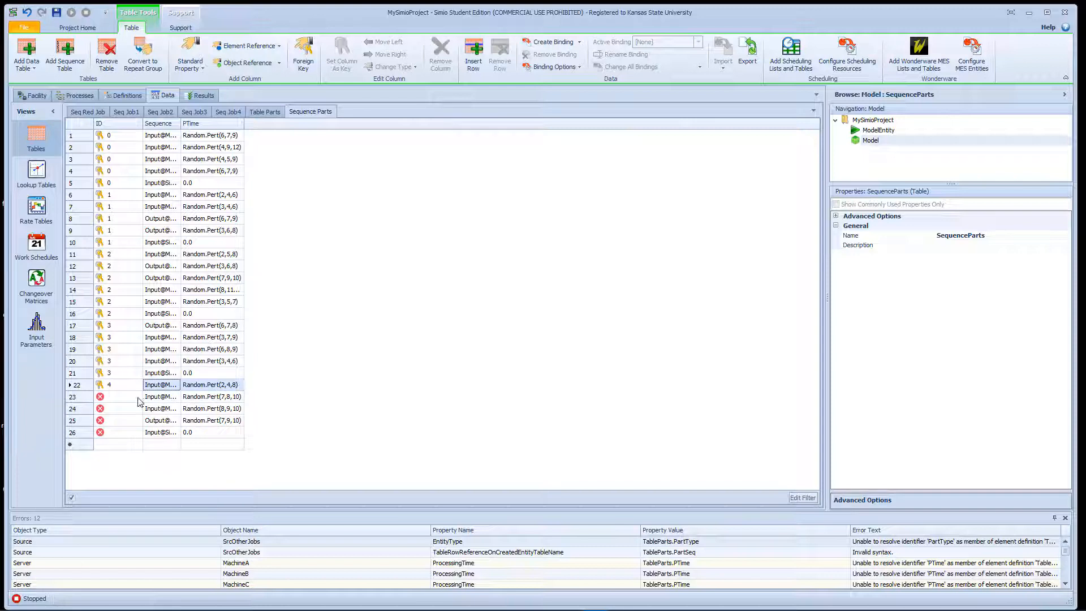
- Set the ID of rows 23 through 26 in Sequence Parts to 4
{"action": "left_click", "coordinate": [139, 402]}
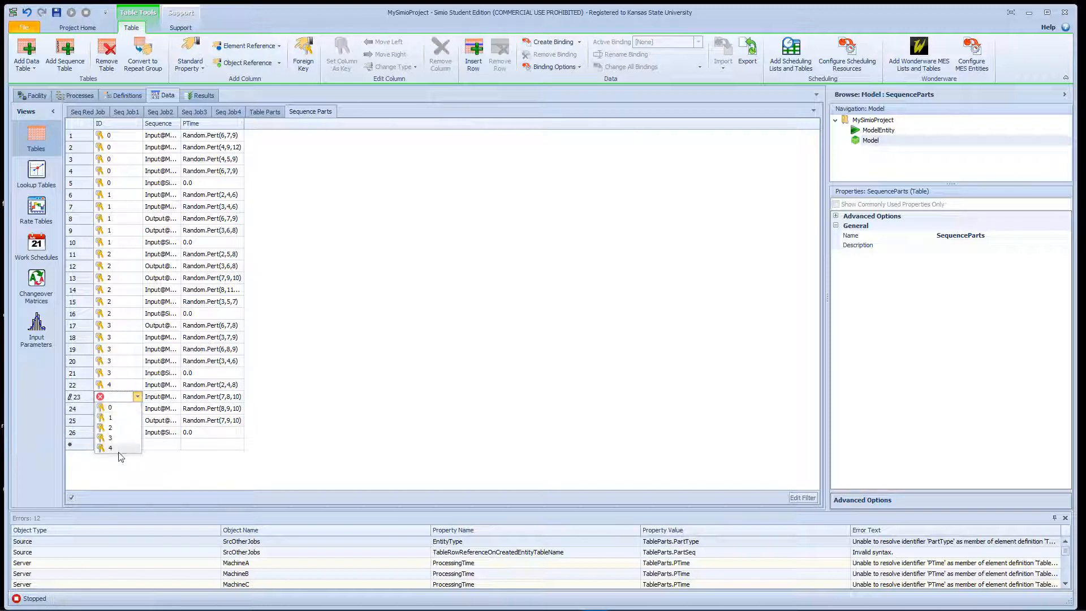
{"action": "left_click", "coordinate": [119, 448]}
{"action": "left_click", "coordinate": [137, 408]}
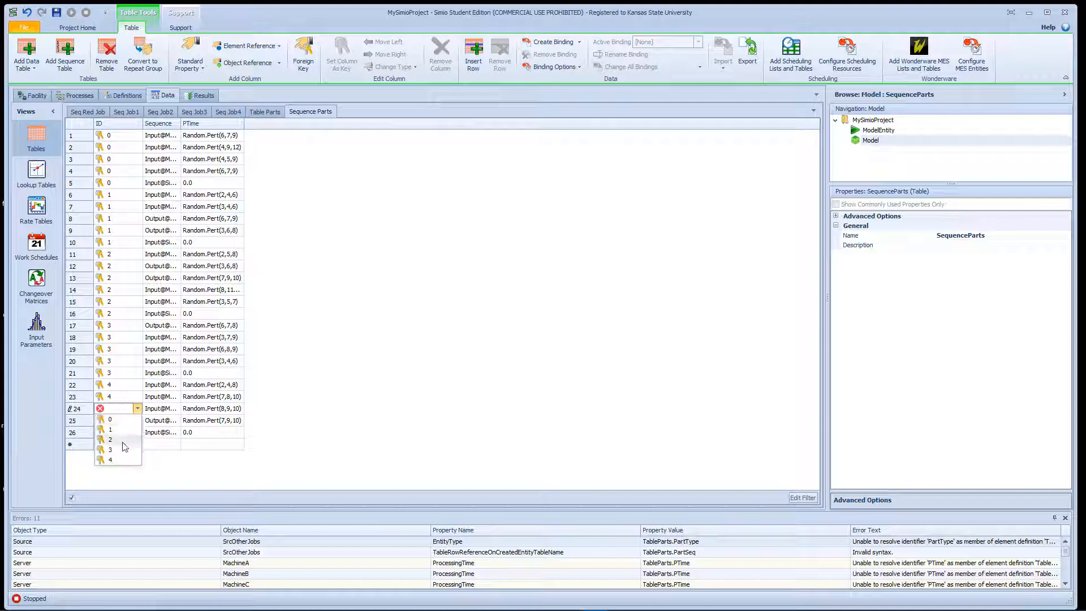
{"action": "left_click", "coordinate": [116, 460]}
{"action": "left_click", "coordinate": [137, 421]}
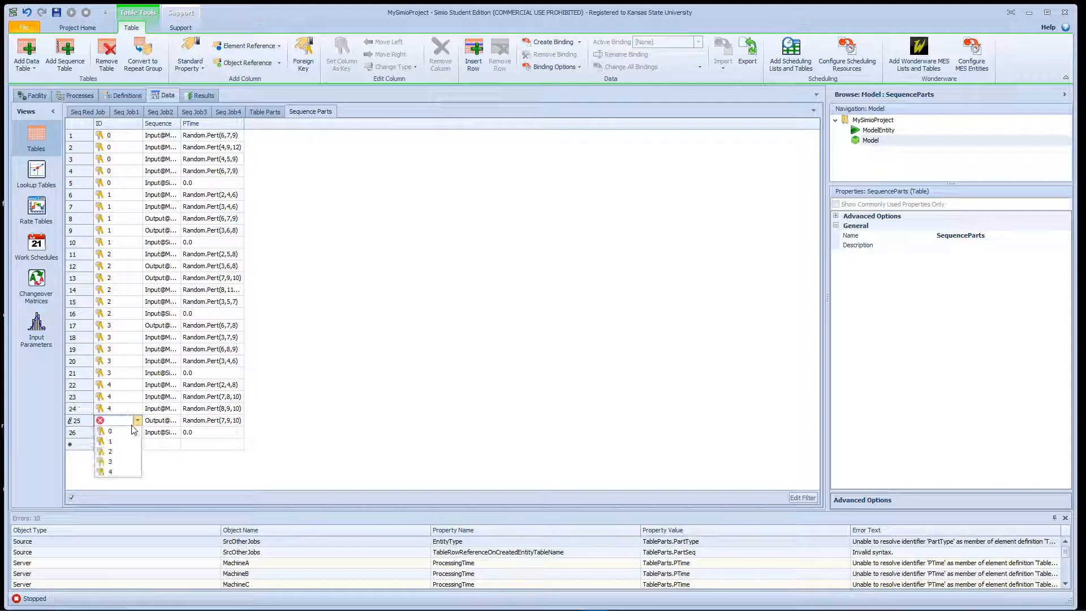
{"action": "left_click", "coordinate": [116, 471]}
{"action": "left_click", "coordinate": [137, 432]}
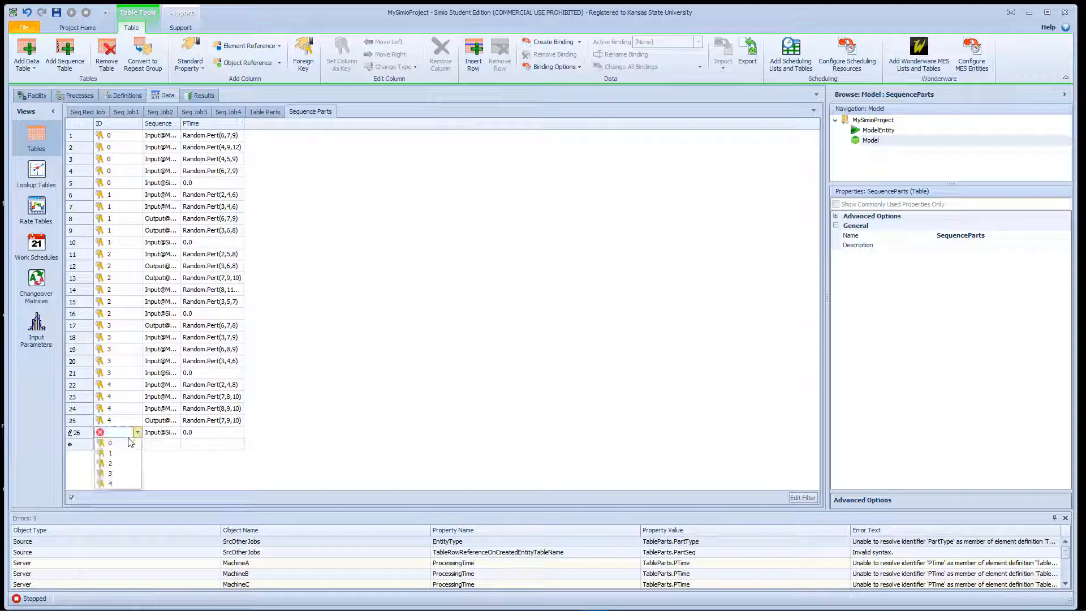
{"action": "left_click", "coordinate": [122, 482]}
{"action": "left_click", "coordinate": [353, 346]}
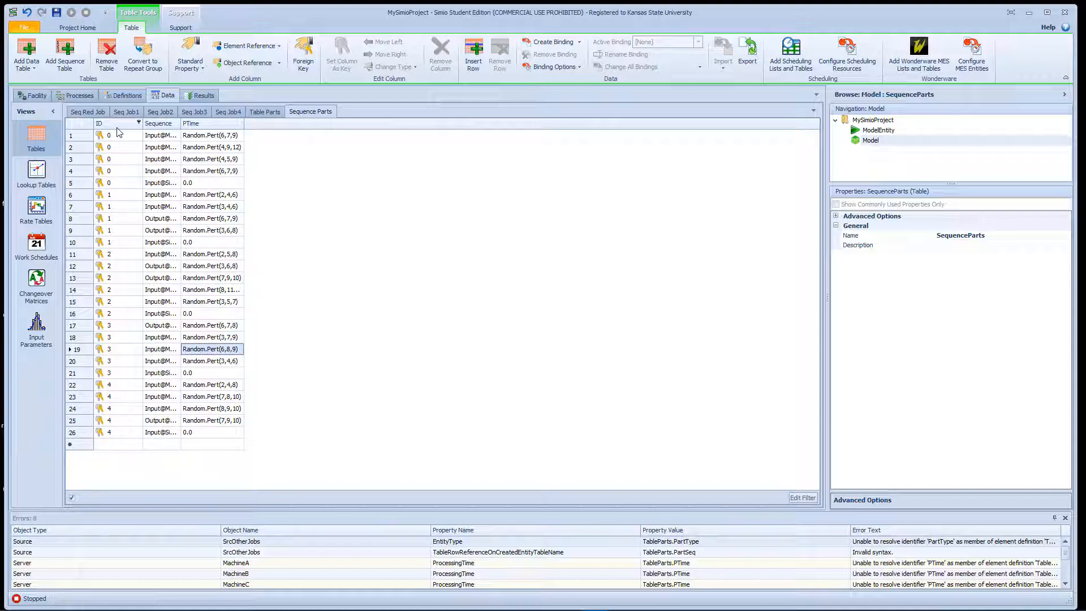
- Return to the facility model and set the Entity Type of SrcOtherJobs to EntJob
{"action": "left_click", "coordinate": [267, 112]}
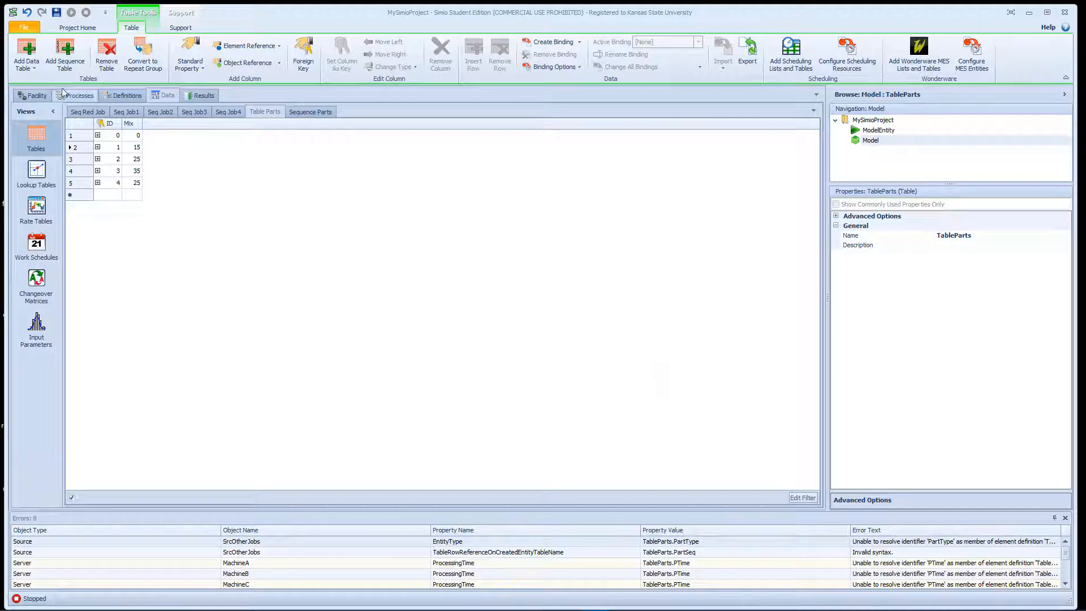
{"action": "left_click", "coordinate": [38, 95]}
{"action": "left_click", "coordinate": [212, 311]}
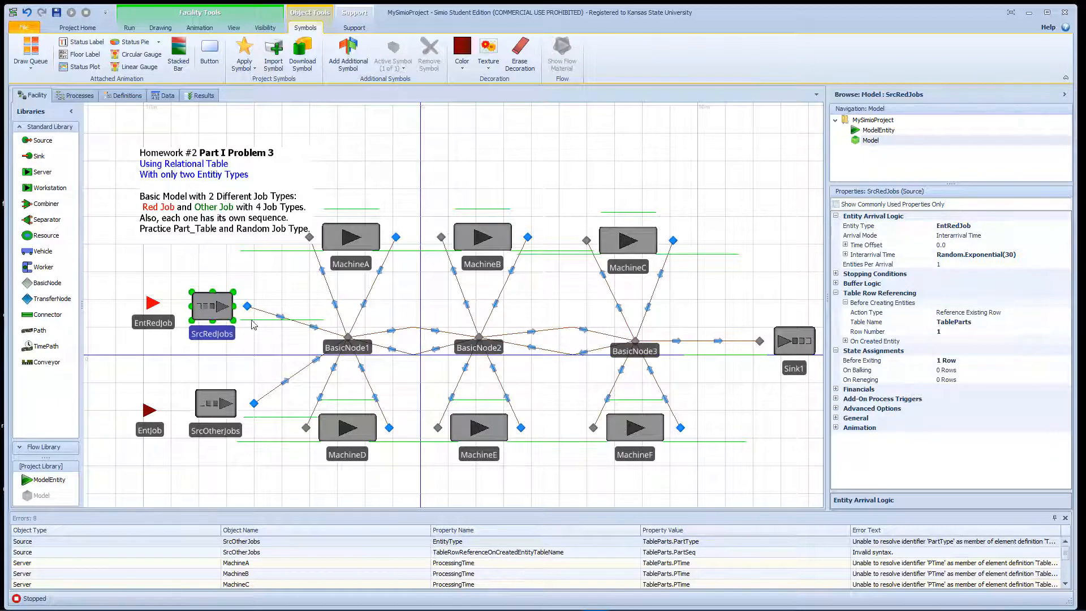
{"action": "left_click", "coordinate": [218, 405]}
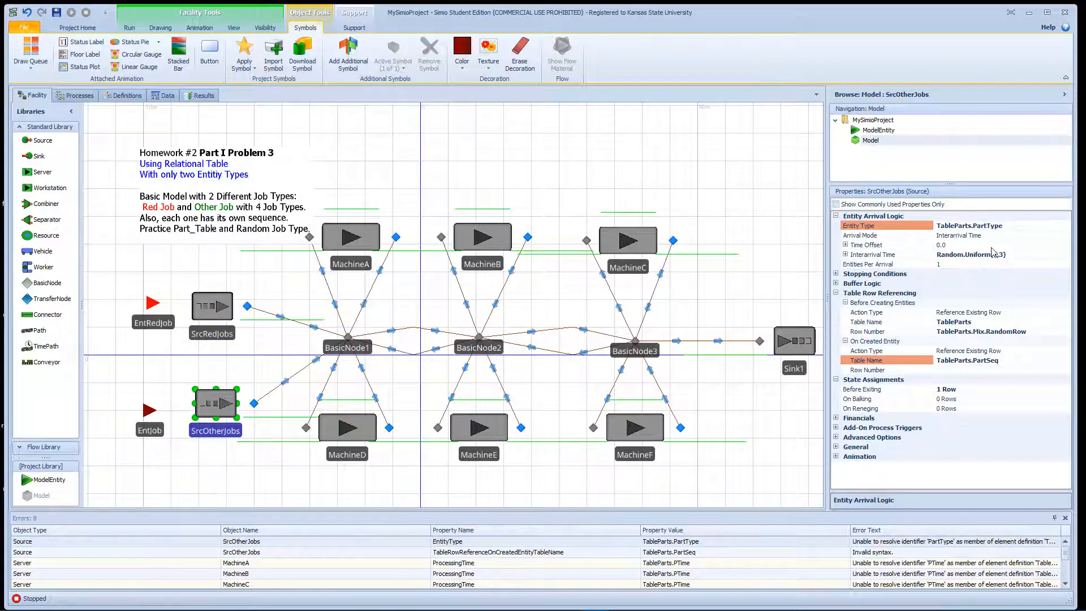
{"action": "left_click", "coordinate": [1060, 226]}
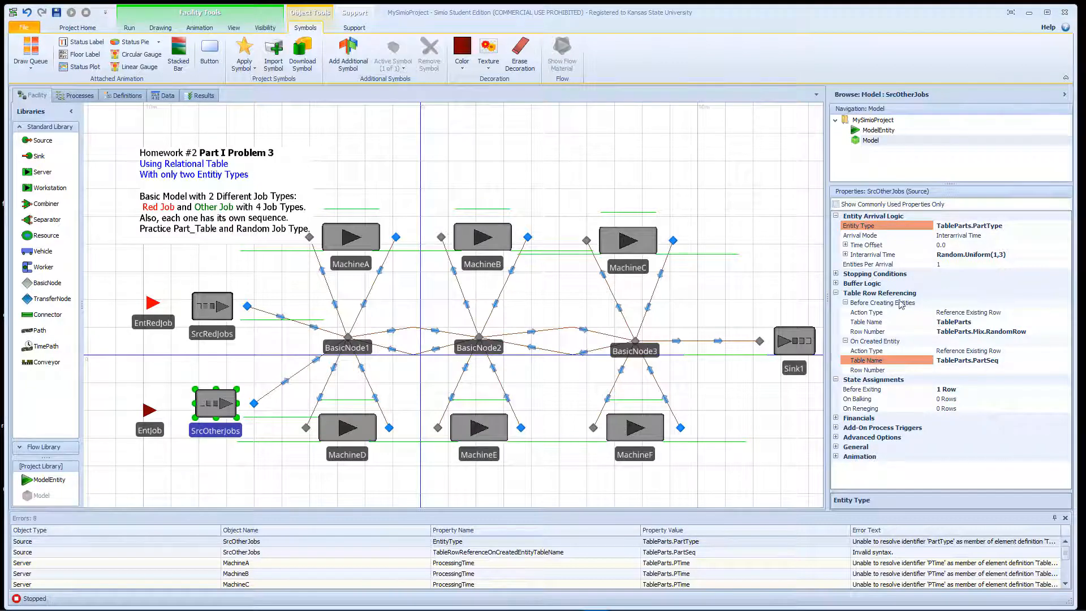
{"action": "left_click", "coordinate": [1057, 227]}
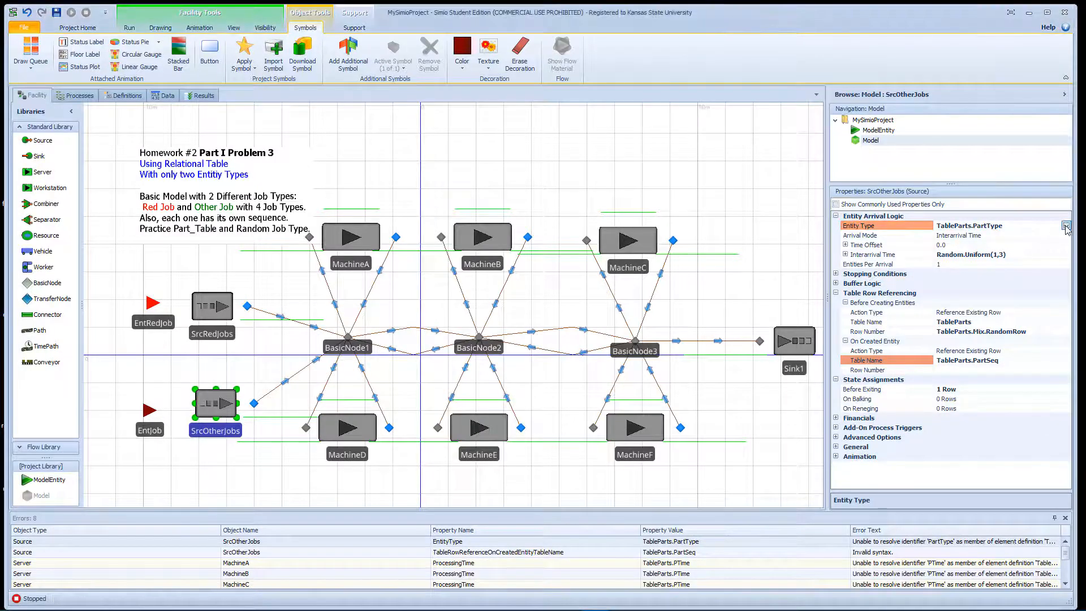
{"action": "left_click", "coordinate": [1066, 226]}
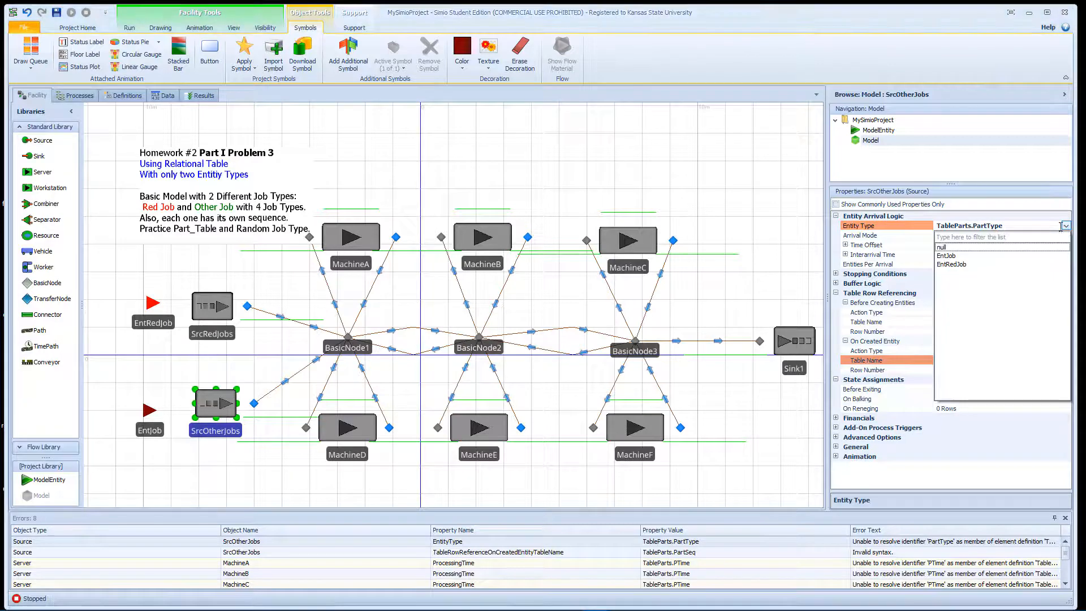
{"action": "left_click", "coordinate": [973, 256]}
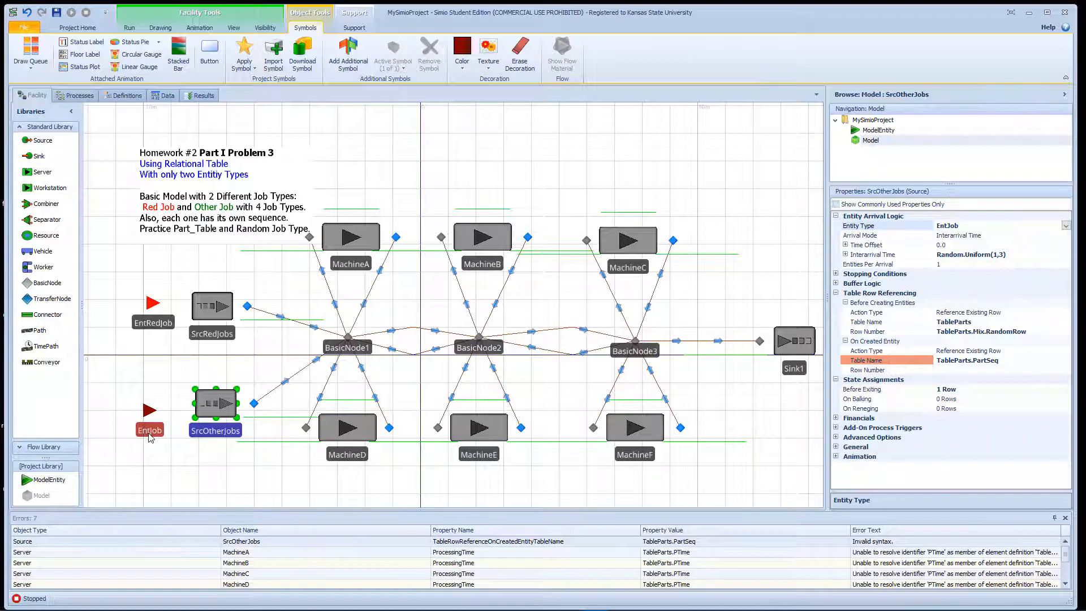
- Make the green symbol 0 the active symbol of the EntJob entity
{"action": "left_click", "coordinate": [151, 435]}
{"action": "left_click", "coordinate": [393, 63]}
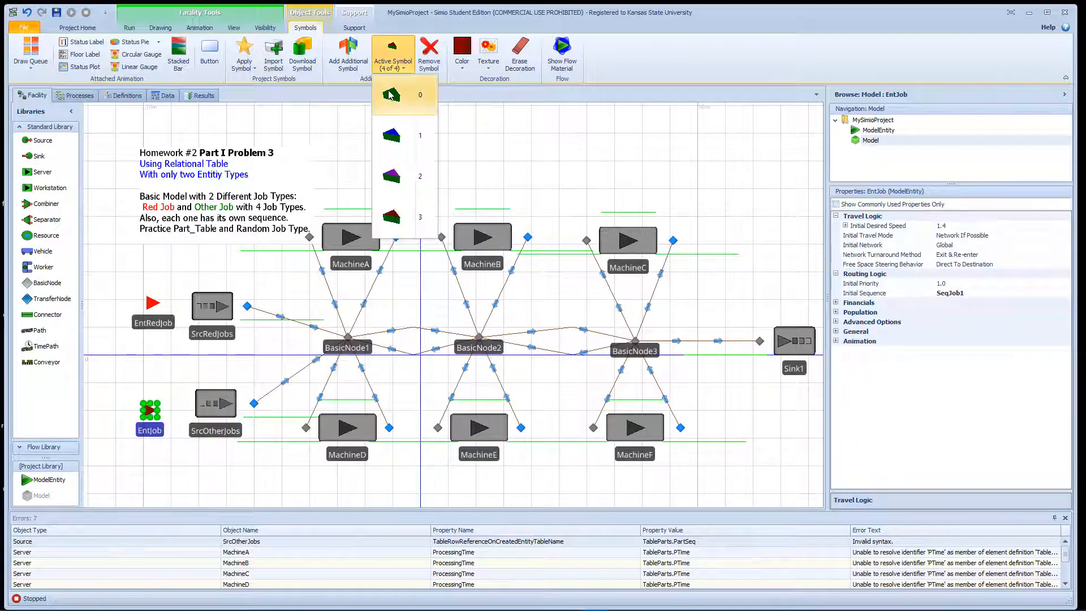
{"action": "left_click", "coordinate": [390, 95]}
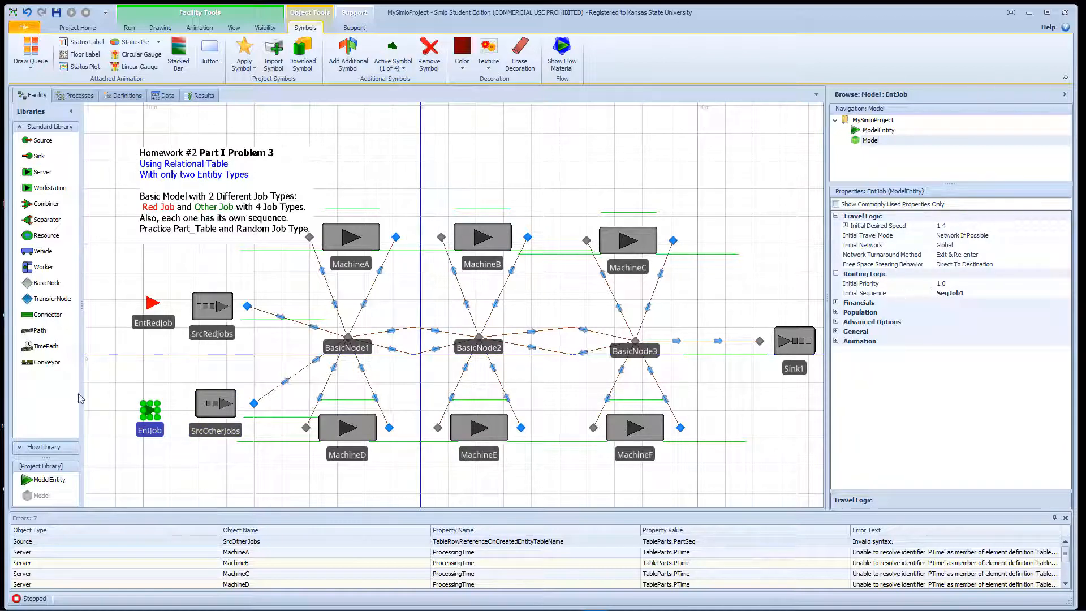
- Set the On Created Entity table name of SrcOtherJobs to SequenceParts and widen the properties area
{"action": "left_click", "coordinate": [228, 417]}
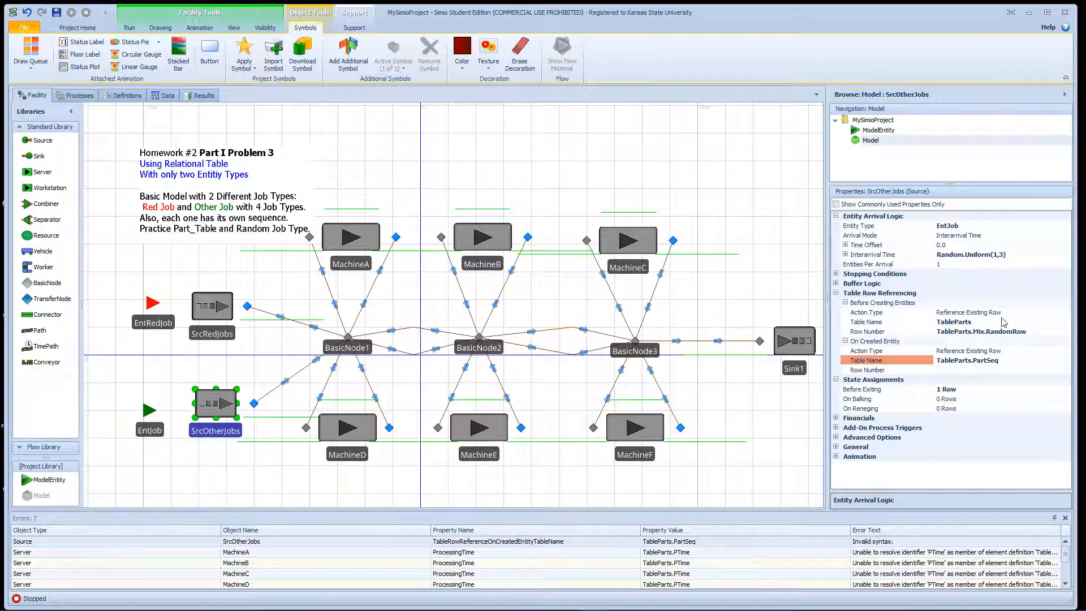
{"action": "left_click", "coordinate": [1012, 364]}
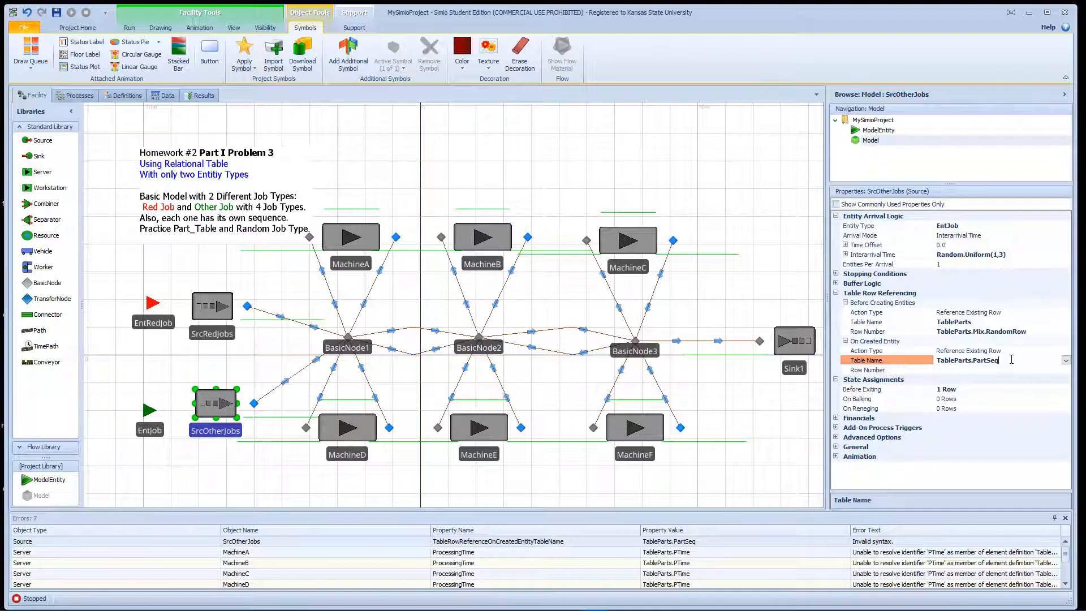
{"action": "left_click", "coordinate": [1067, 361]}
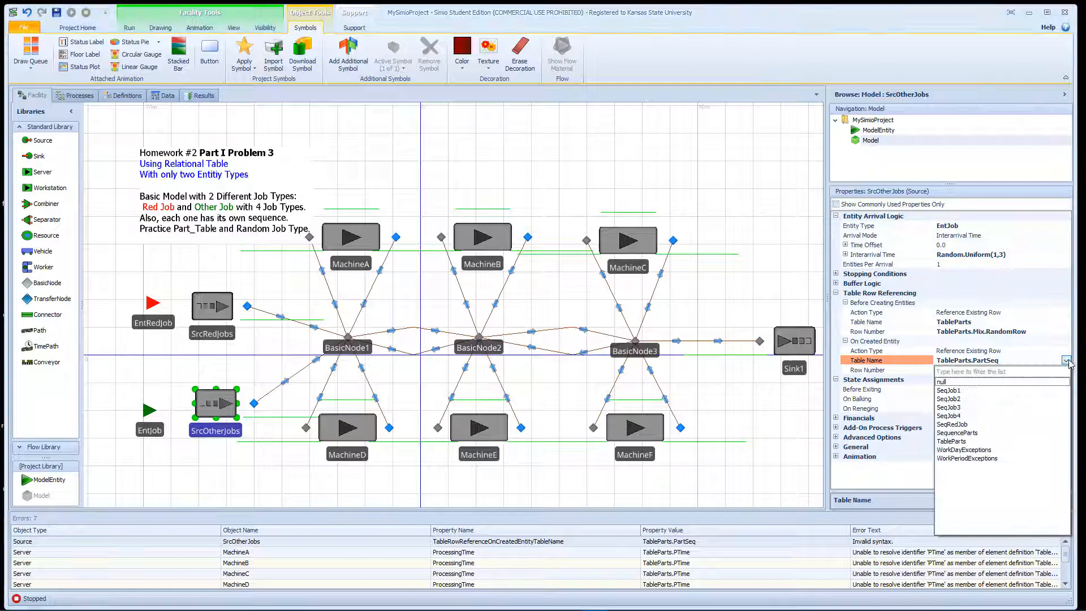
{"action": "left_click", "coordinate": [990, 433]}
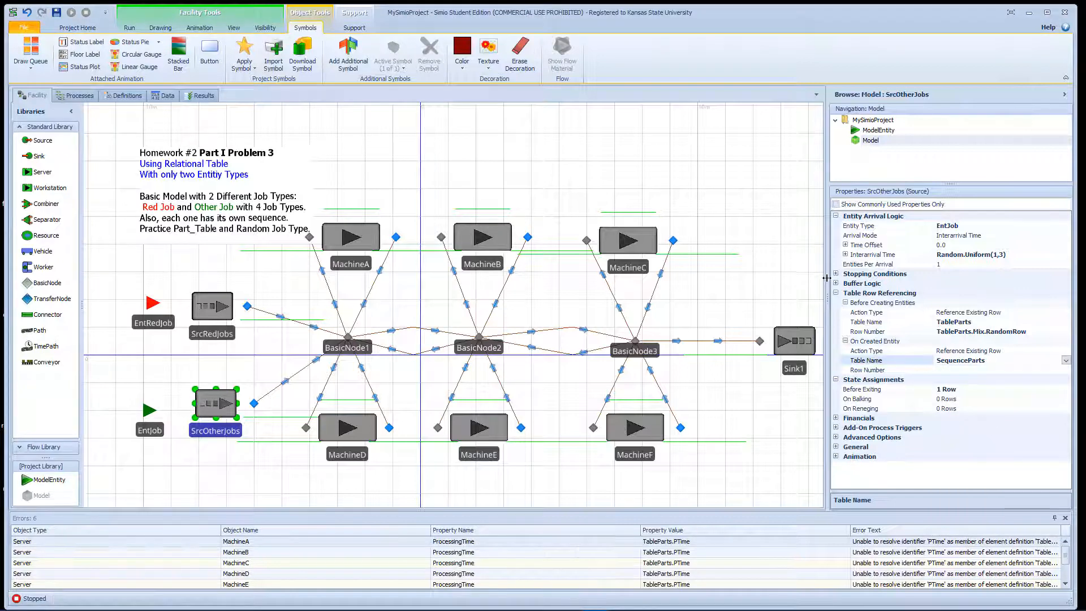
{"action": "left_click_drag", "start_coordinate": [827, 278], "coordinate": [805, 301]}
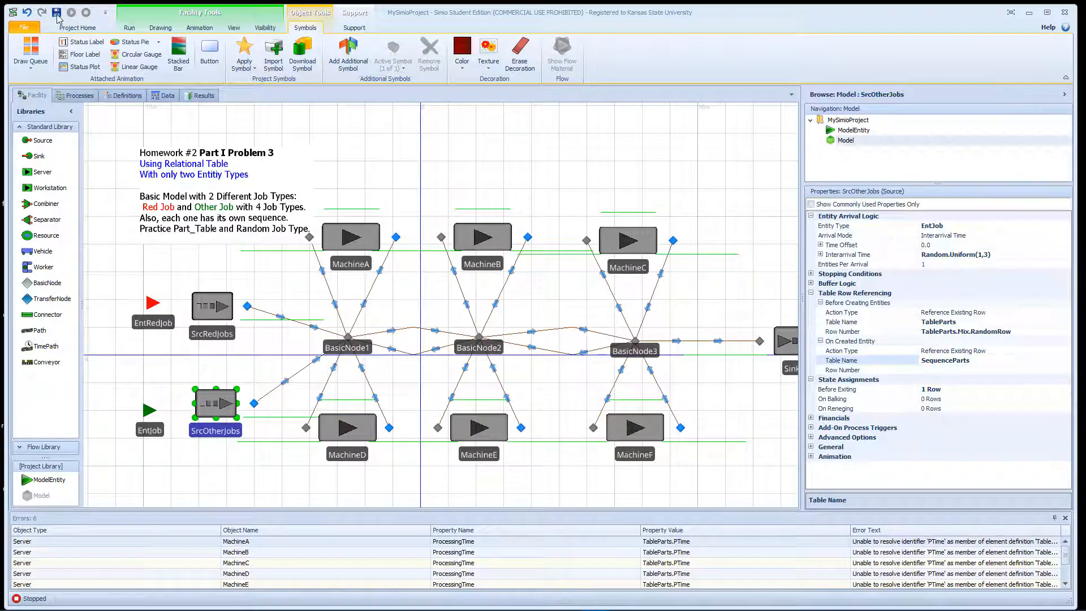
- Select MachineA through MachineF together and open their shared Processing Time expression for editing
{"action": "left_click", "coordinate": [341, 172]}
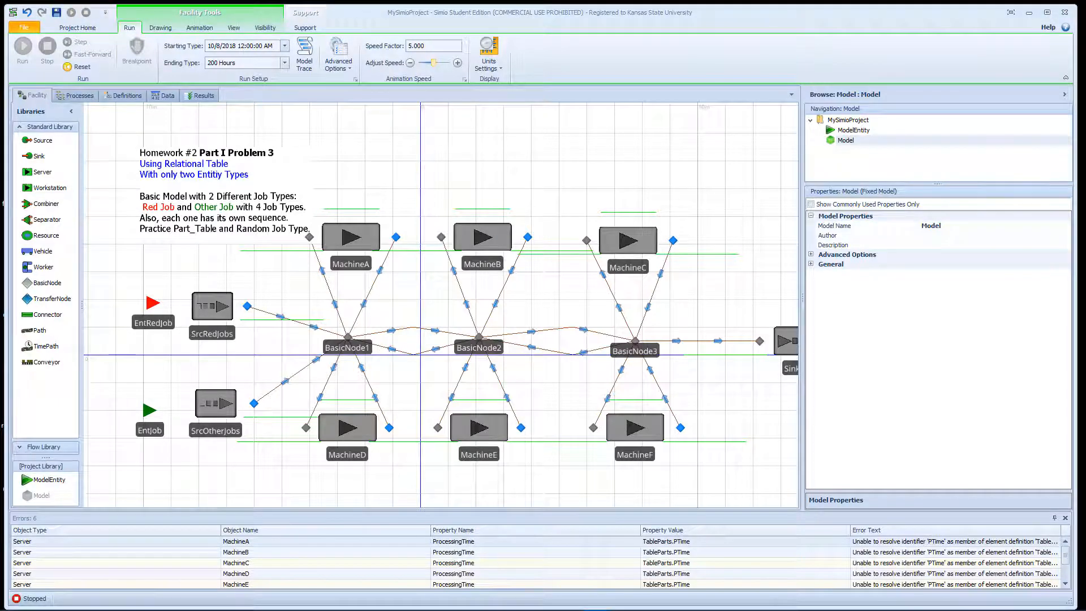
{"action": "left_click", "coordinate": [370, 229]}
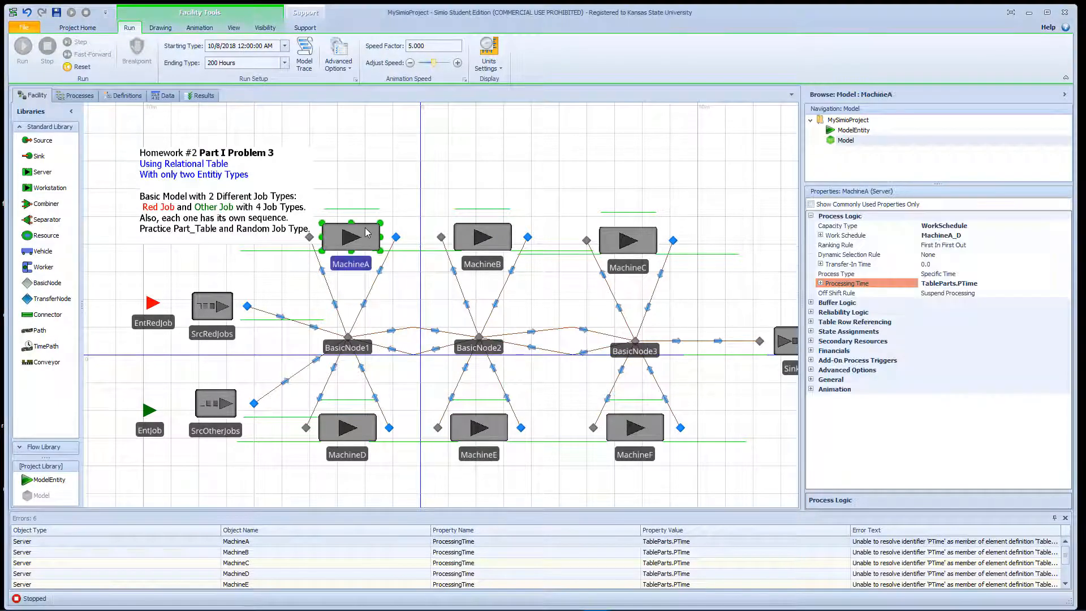
{"action": "left_click", "coordinate": [490, 243], "text": "ctrl"}
{"action": "left_click", "coordinate": [628, 252], "text": "ctrl"}
{"action": "left_click", "coordinate": [647, 428], "text": "ctrl"}
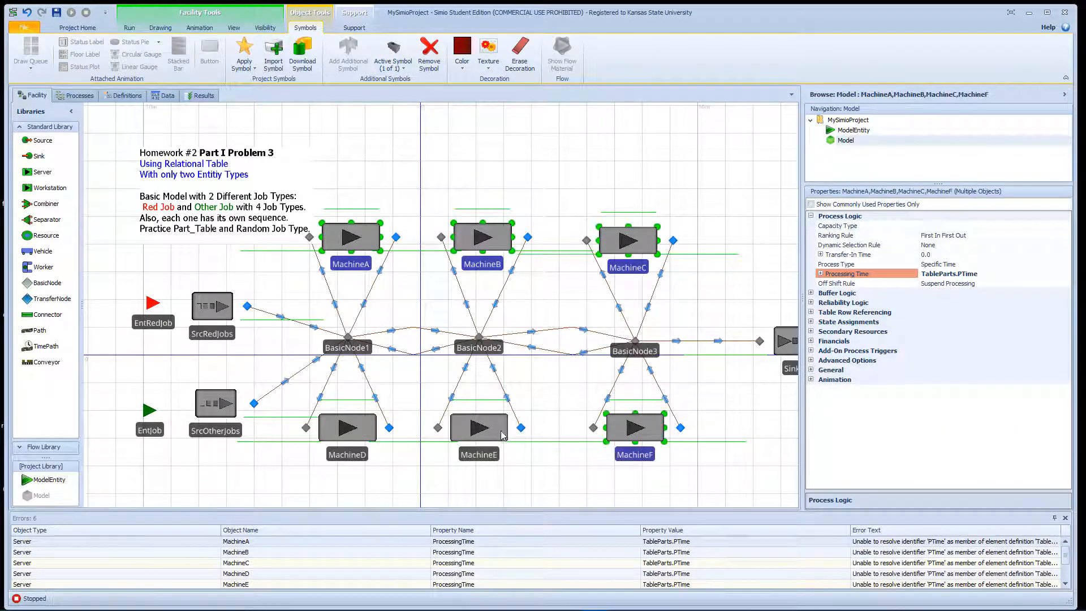
{"action": "left_click", "coordinate": [504, 436], "text": "ctrl"}
{"action": "left_click", "coordinate": [363, 439], "text": "ctrl"}
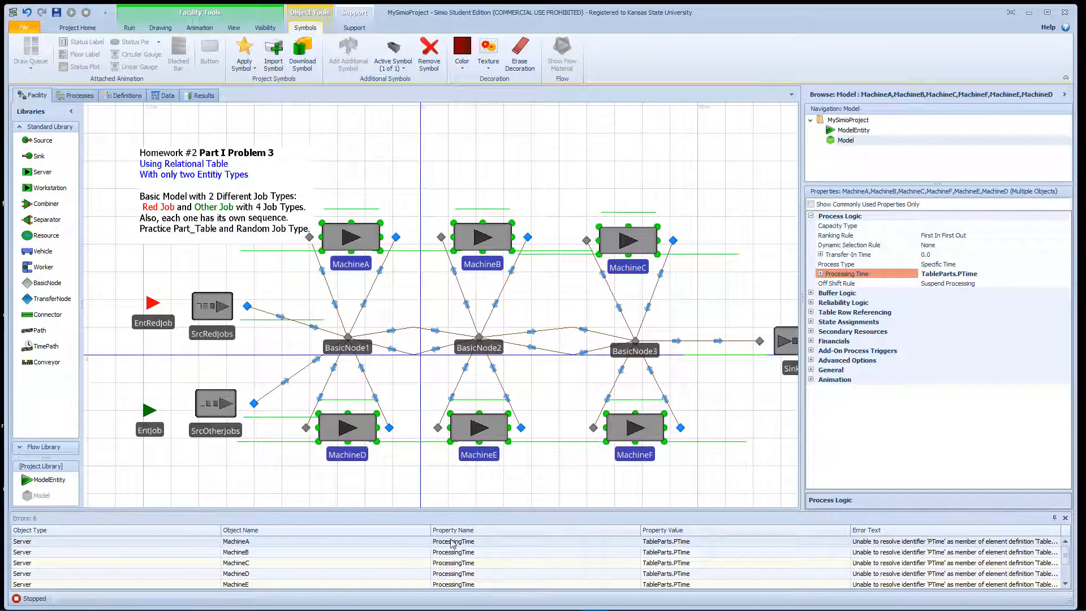
{"action": "left_click", "coordinate": [1019, 276]}
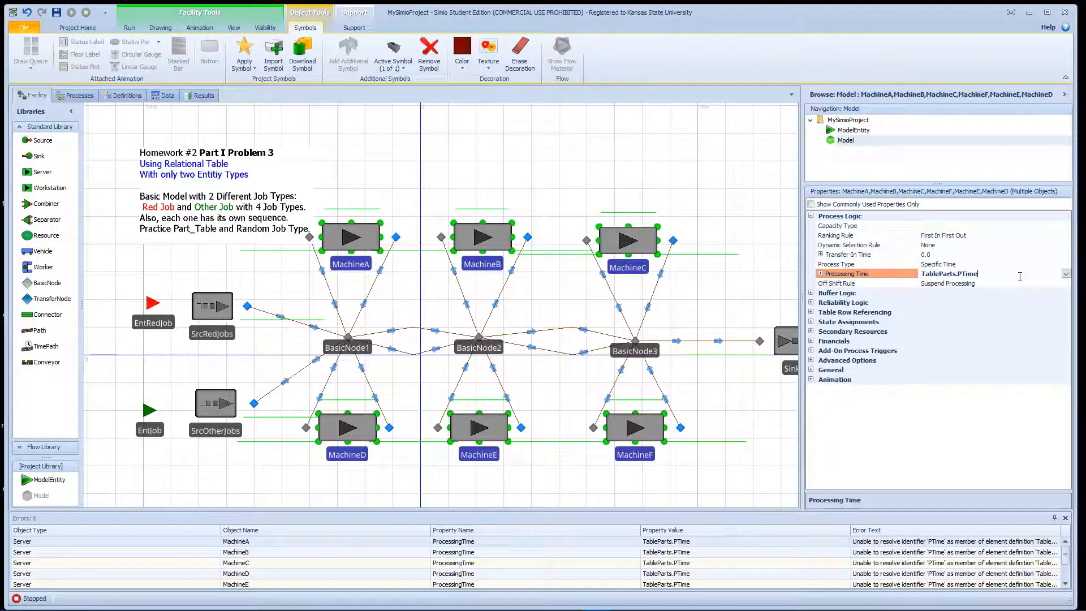
{"action": "left_click", "coordinate": [1067, 273]}
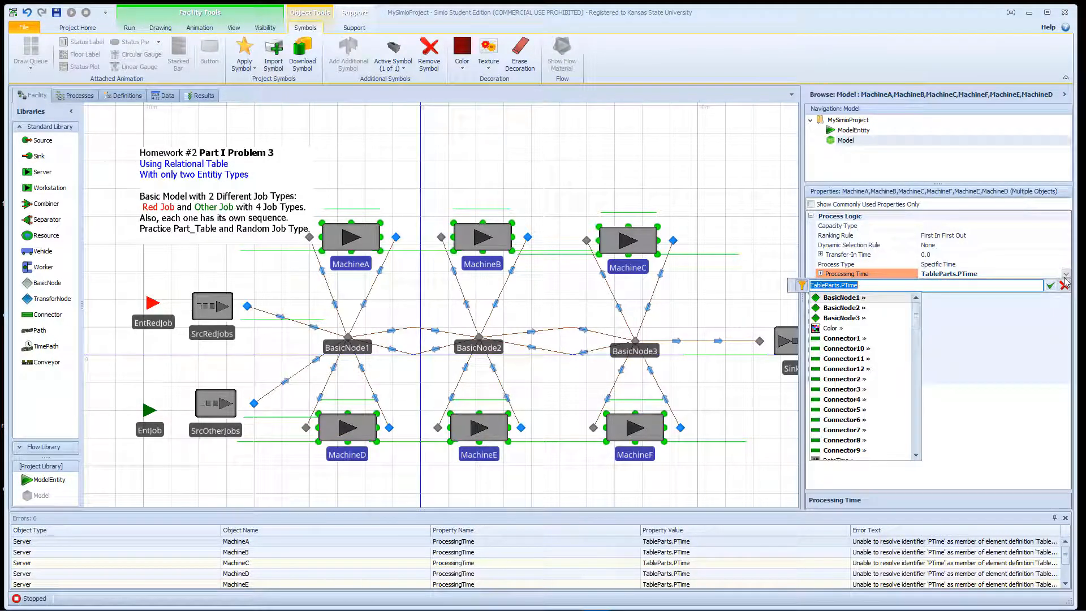
{"action": "type", "text": "Tab"}
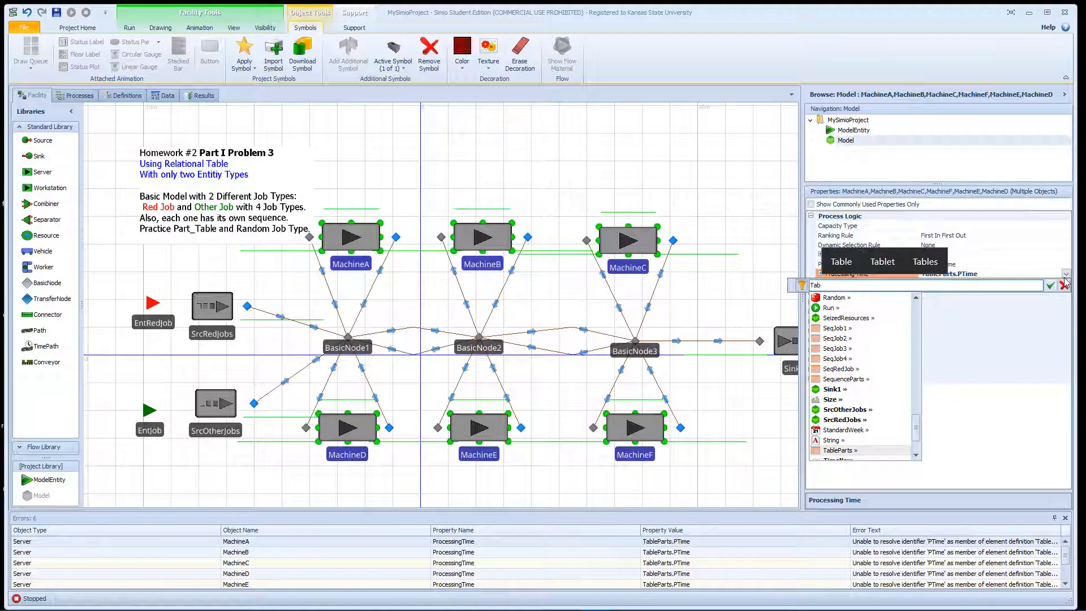
{"action": "type", "text": "leParts."}
{"action": "key", "text": "Down"}
{"action": "key", "text": "Down"}
{"action": "key", "text": "Down"}
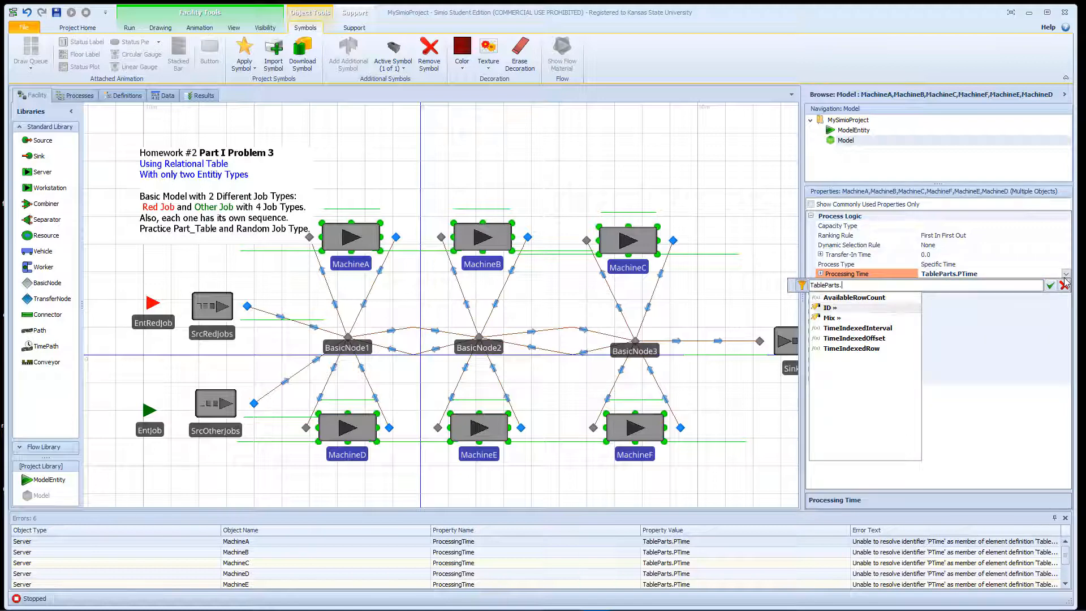
{"action": "key", "text": "Up"}
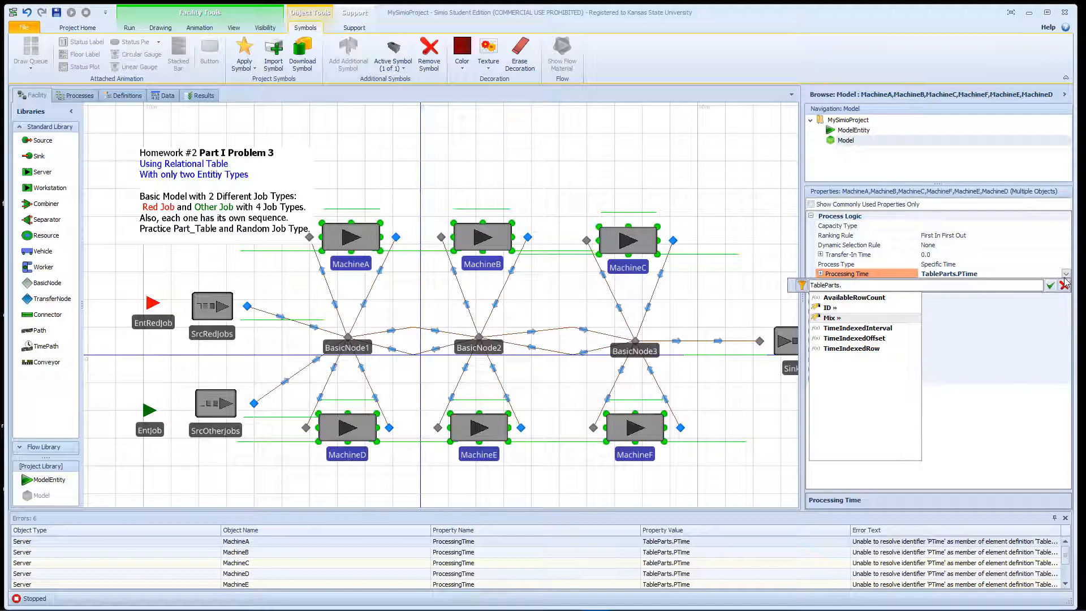
{"action": "key", "text": "BackSpace"}
{"action": "key", "text": "BackSpace"}
{"action": "key", "text": "BackSpace"}
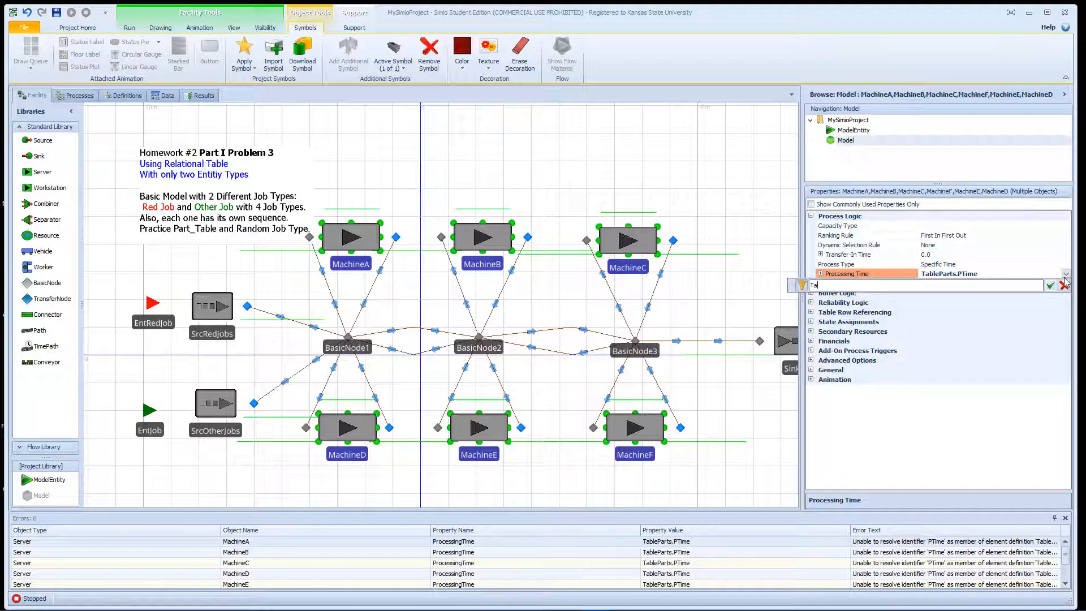
{"action": "key", "text": "BackSpace"}
{"action": "key", "text": "BackSpace"}
- Set the Processing Time of all six selected machines to SequenceParts.PTime
{"action": "type", "text": "Seq"}
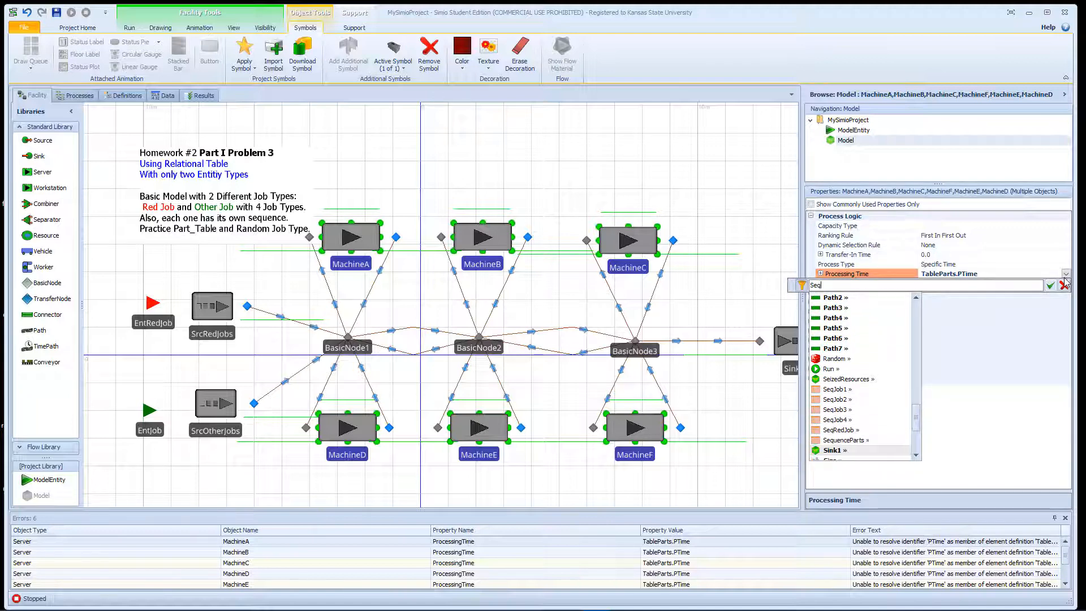
{"action": "type", "text": "uenceParts."}
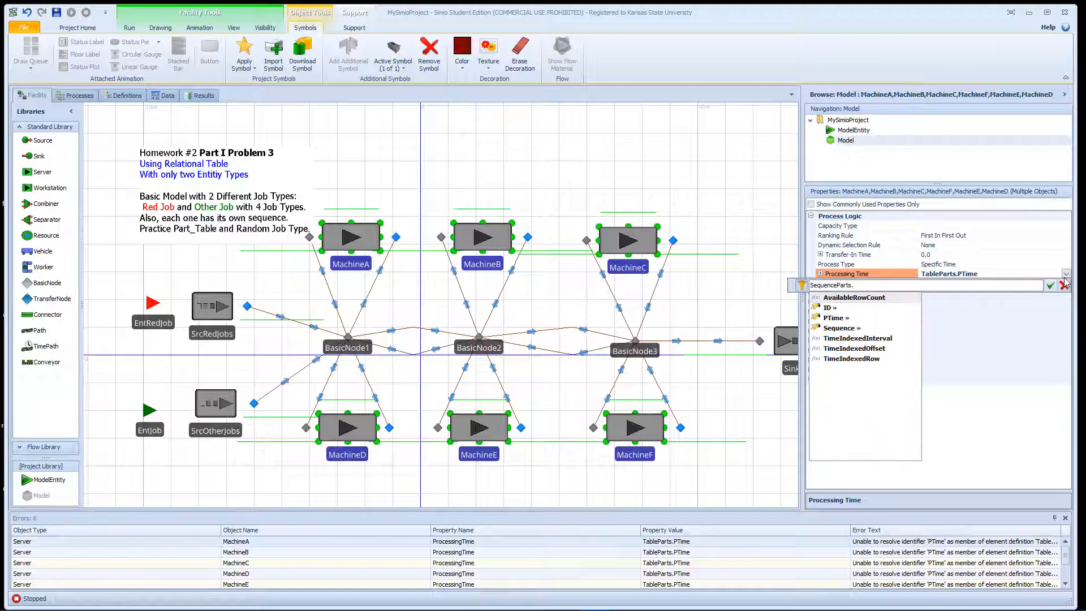
{"action": "key", "text": "Down"}
{"action": "key", "text": "Down"}
{"action": "key", "text": "Down"}
{"action": "key", "text": "Down"}
{"action": "key", "text": "Return"}
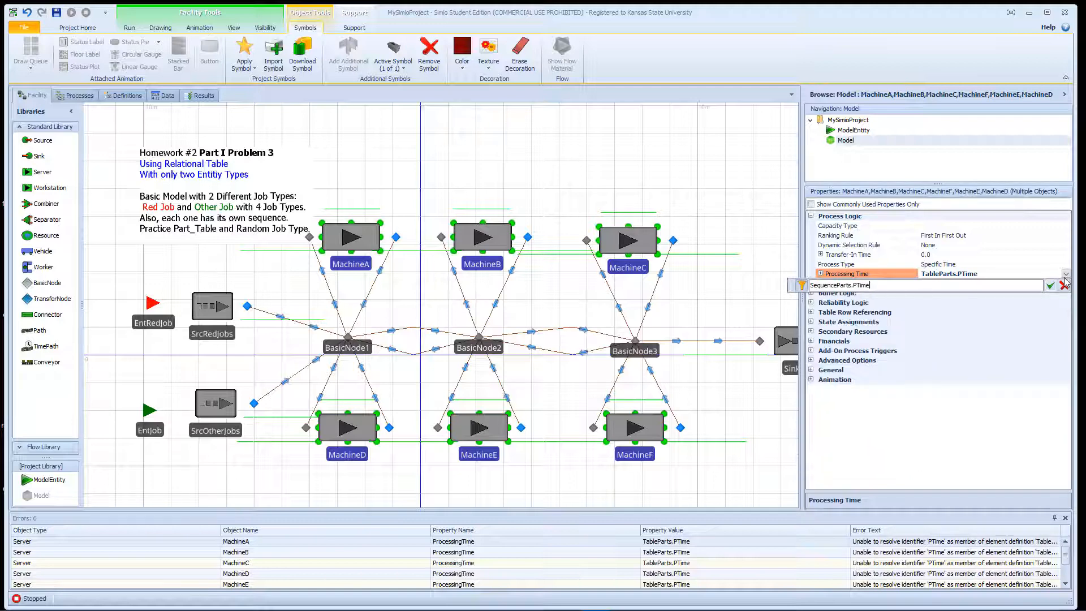
{"action": "key", "text": "Return"}
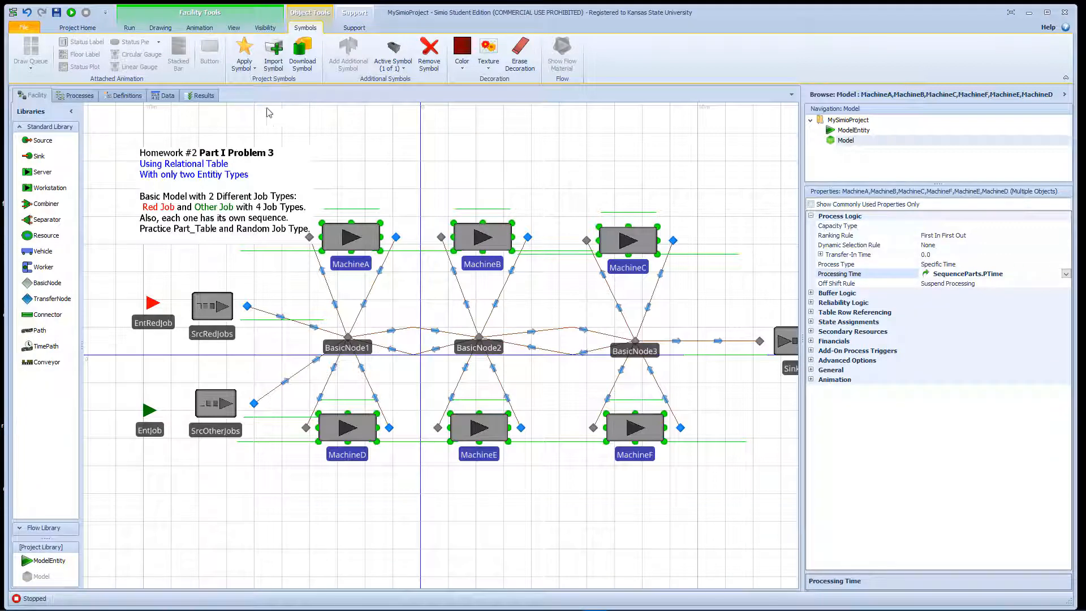
- Run the simulation to test the new table references, and dismiss the runtime message
{"action": "left_click", "coordinate": [70, 12]}
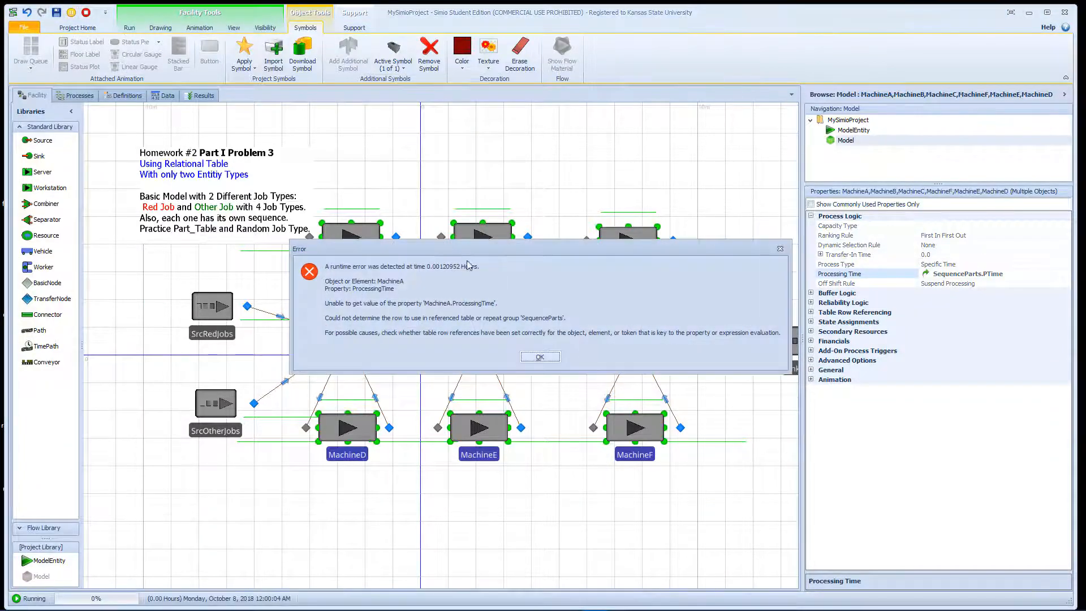
{"action": "left_click", "coordinate": [539, 358]}
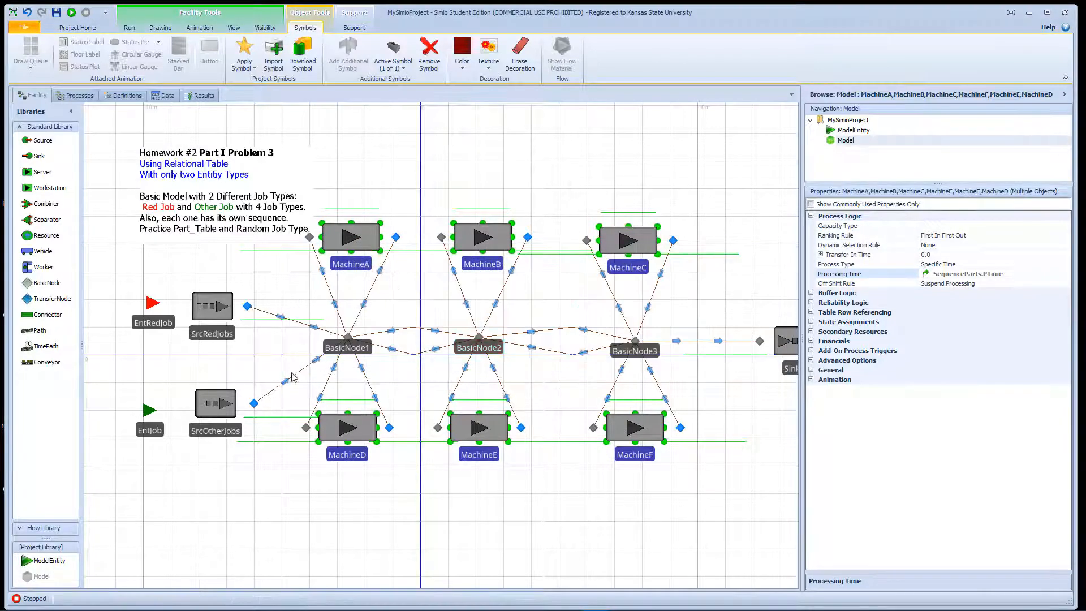
- Run the simulation with a speed factor of 15 to watch the jobs, then stop it with SrcOtherJobs selected
{"action": "left_click", "coordinate": [233, 400]}
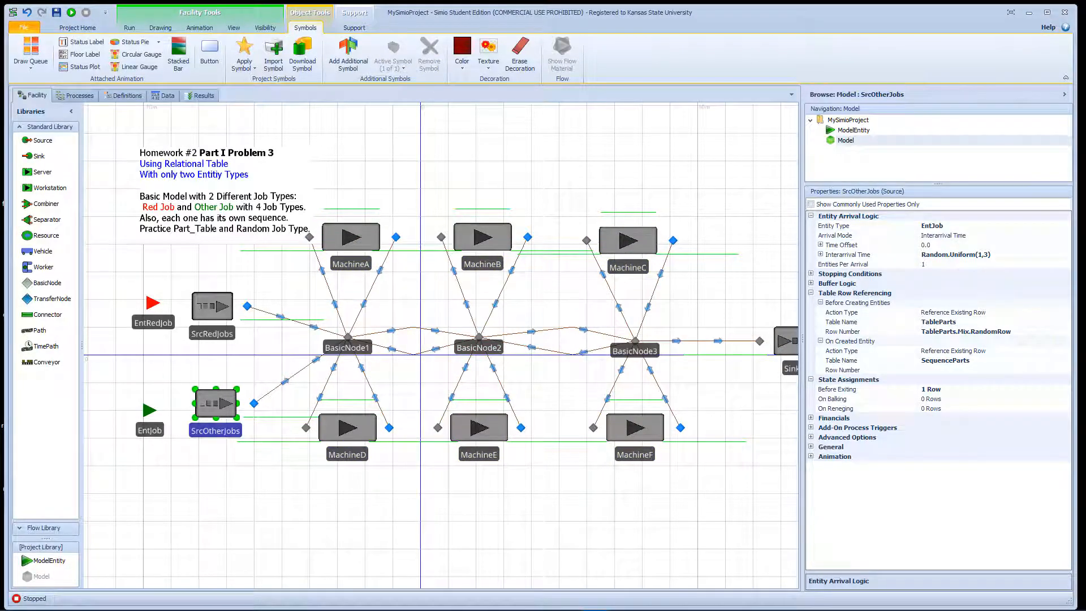
{"action": "key", "text": "Escape"}
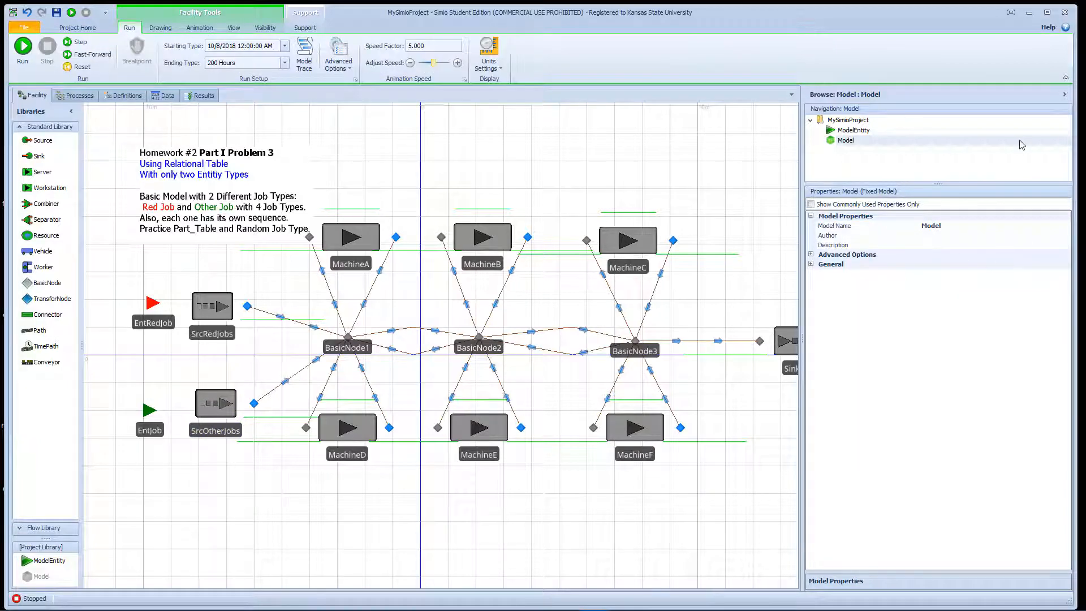
{"action": "left_click", "coordinate": [22, 48]}
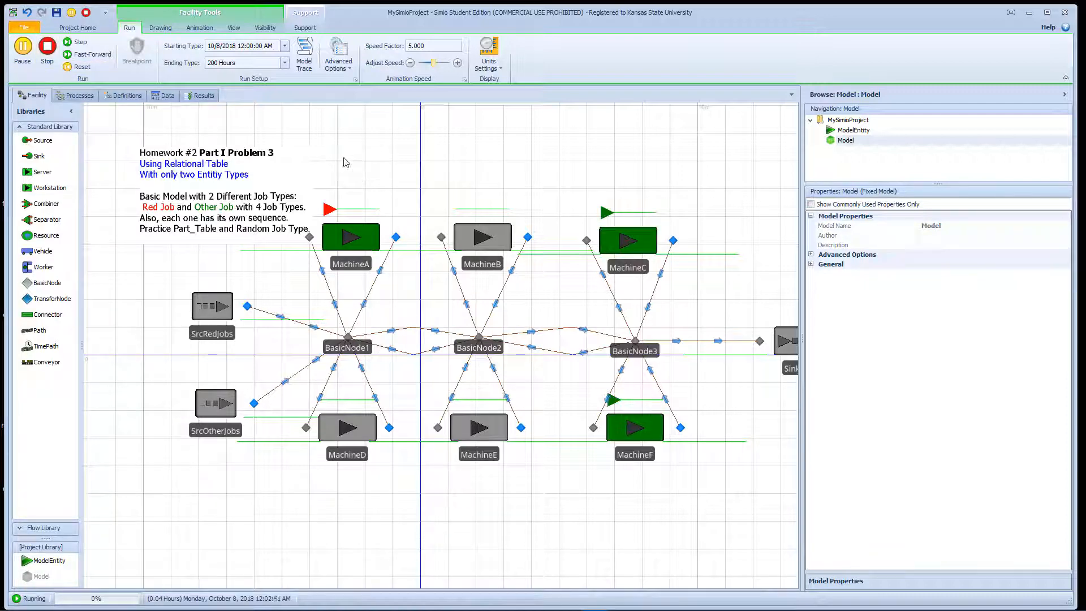
{"action": "left_click", "coordinate": [411, 46]}
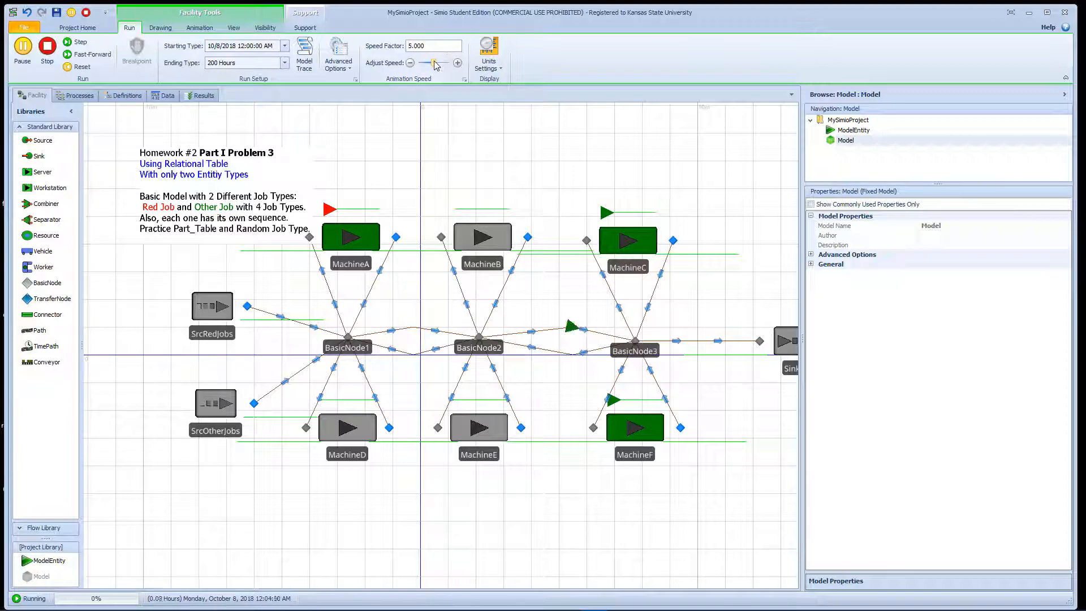
{"action": "type", "text": "1"}
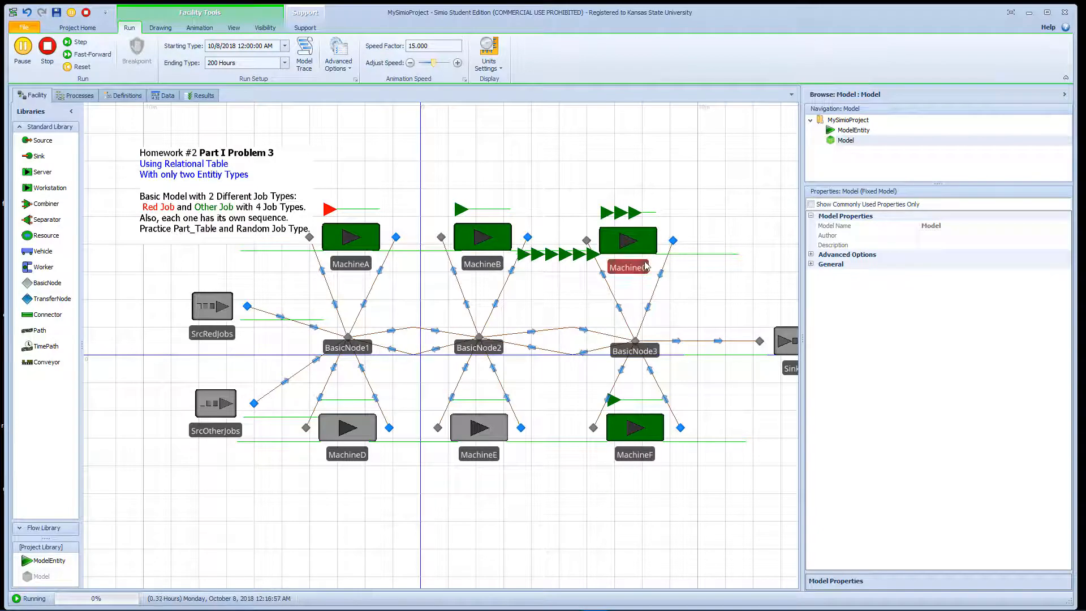
{"action": "left_click", "coordinate": [210, 408]}
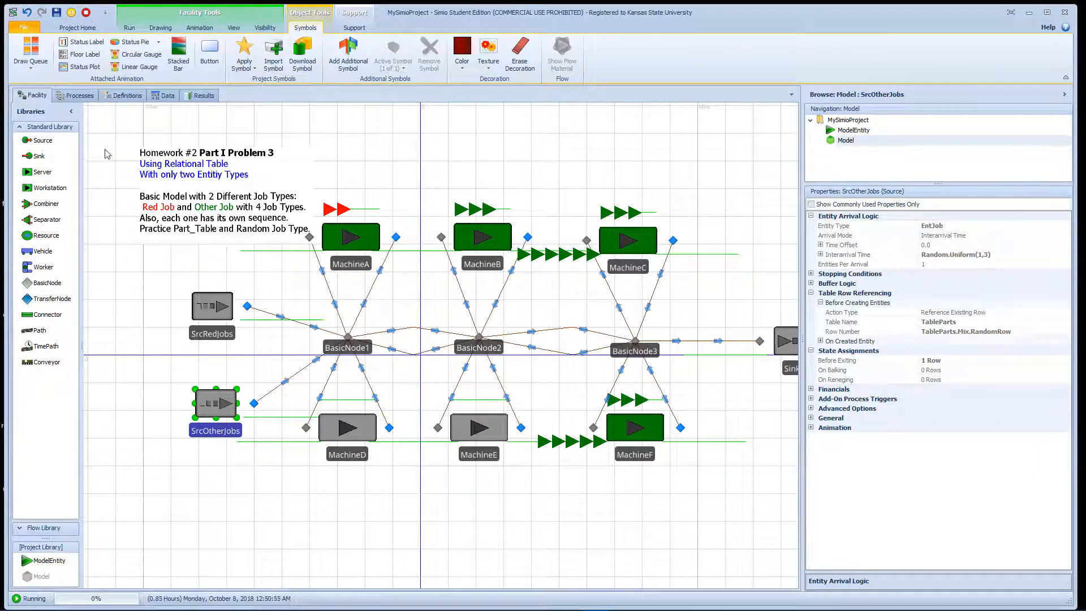
{"action": "left_click", "coordinate": [85, 12]}
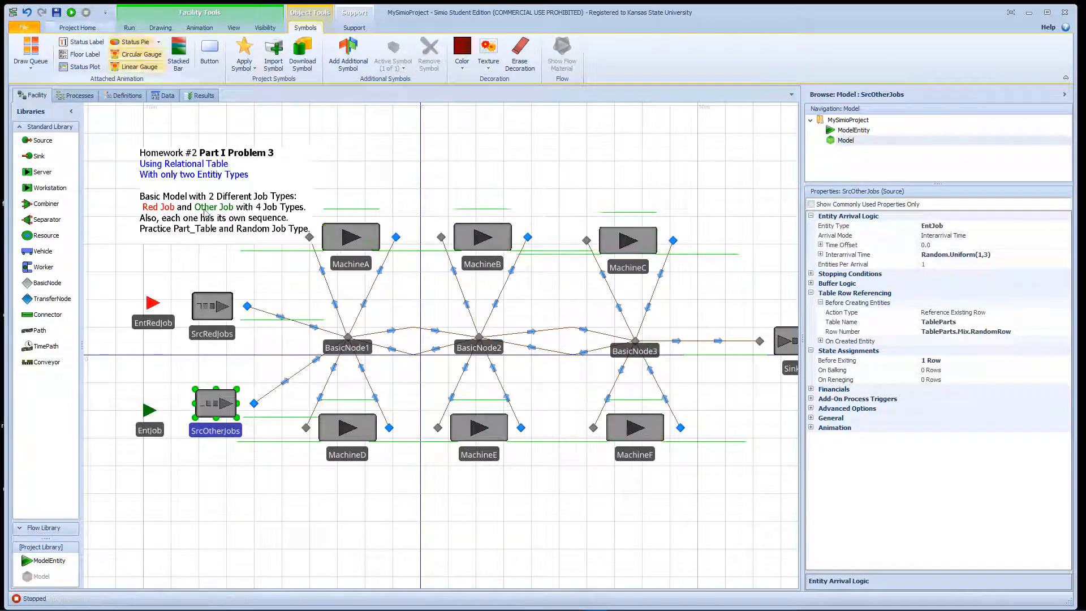
- Open the Before Exiting state assignments of SrcOtherJobs and add a second assignment
{"action": "double_click", "coordinate": [216, 417]}
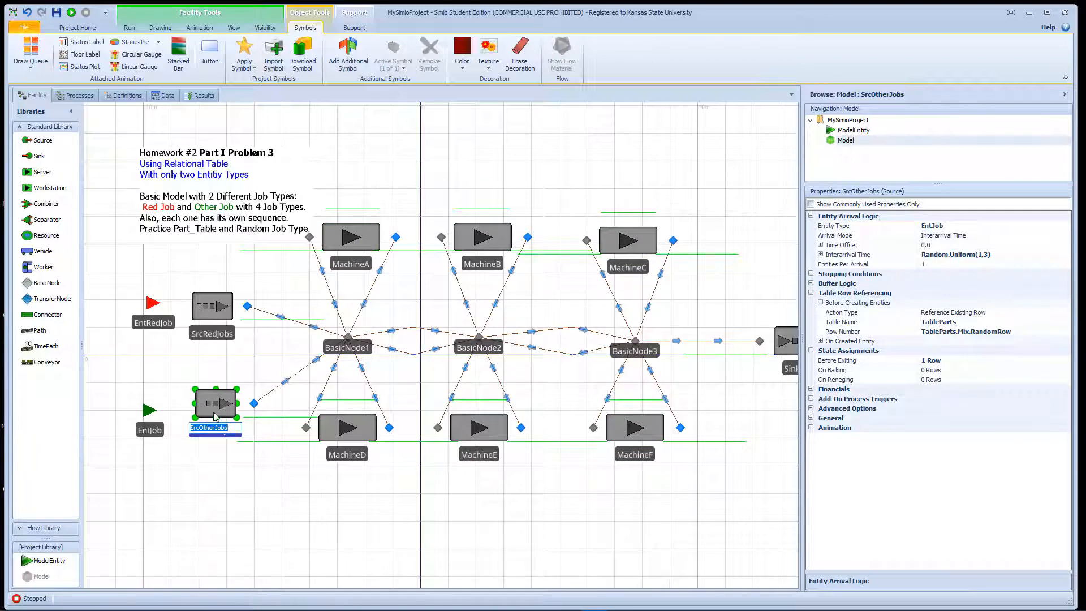
{"action": "key", "text": "Return"}
{"action": "left_click", "coordinate": [989, 362]}
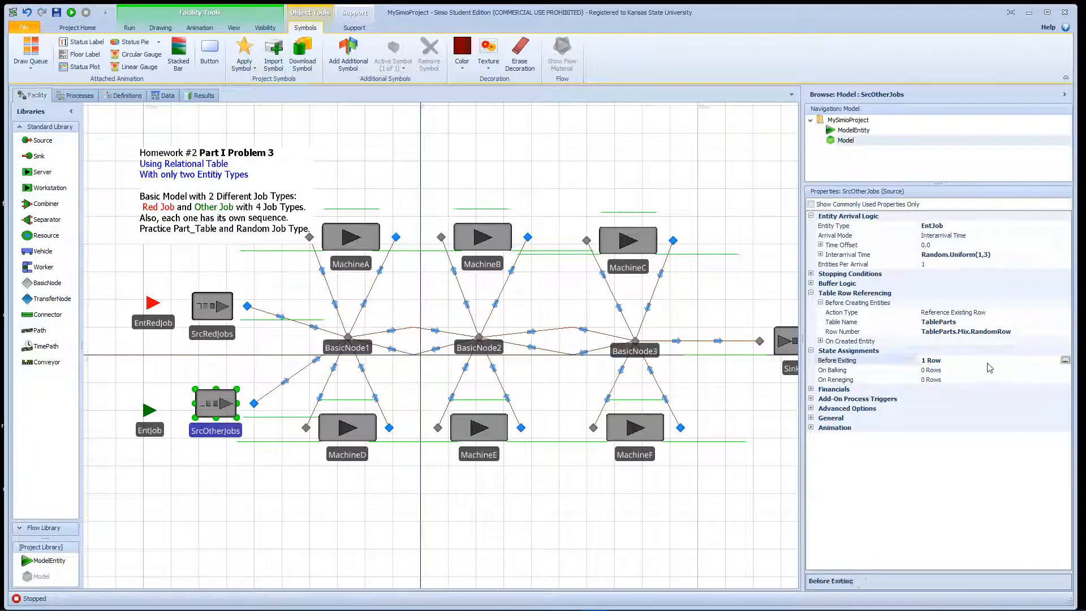
{"action": "left_click", "coordinate": [1065, 360]}
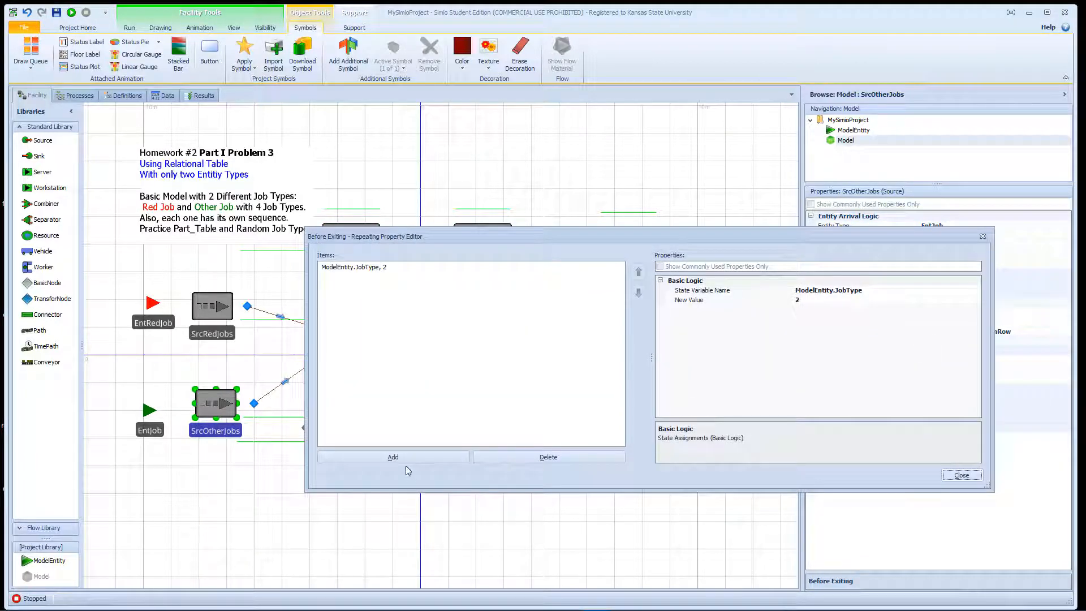
{"action": "left_click", "coordinate": [405, 460]}
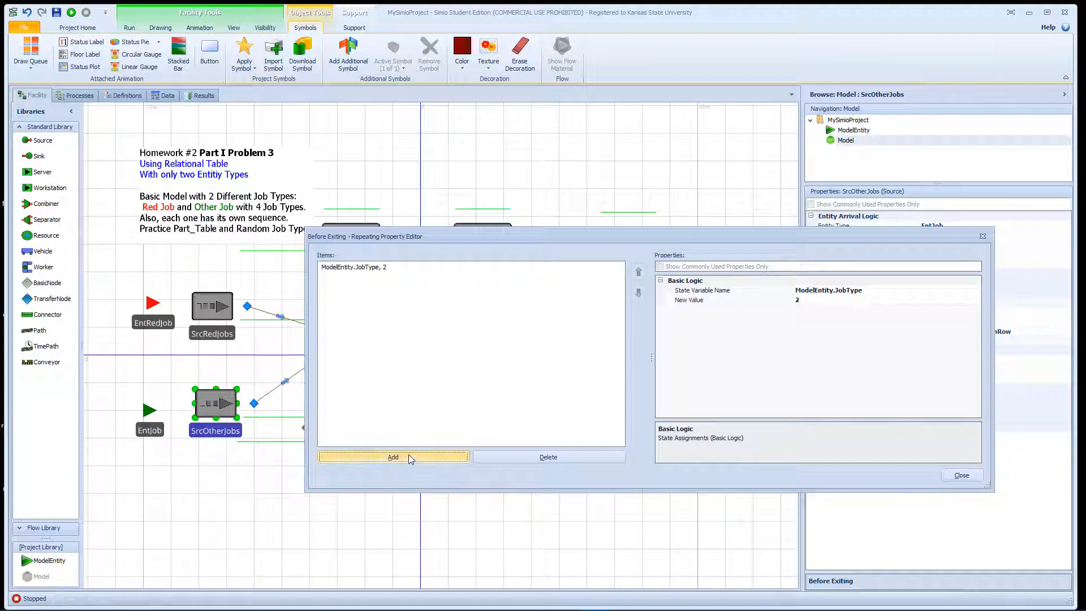
- Choose ModelEntity.Picture as the state variable of the new Before Exiting assignment
{"action": "left_click", "coordinate": [865, 291]}
{"action": "left_click", "coordinate": [975, 290]}
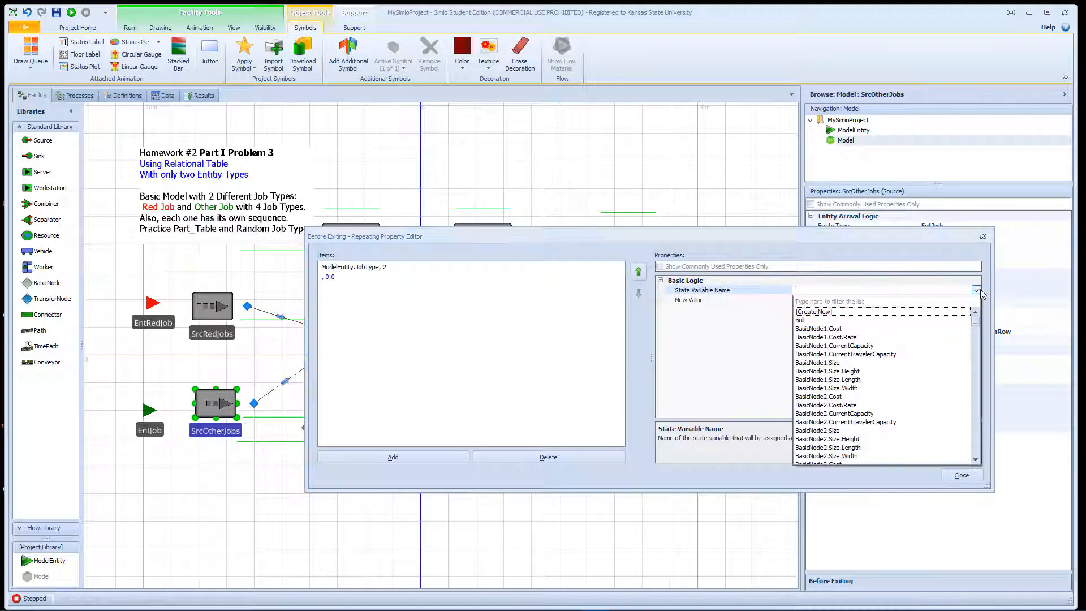
{"action": "key", "text": "m"}
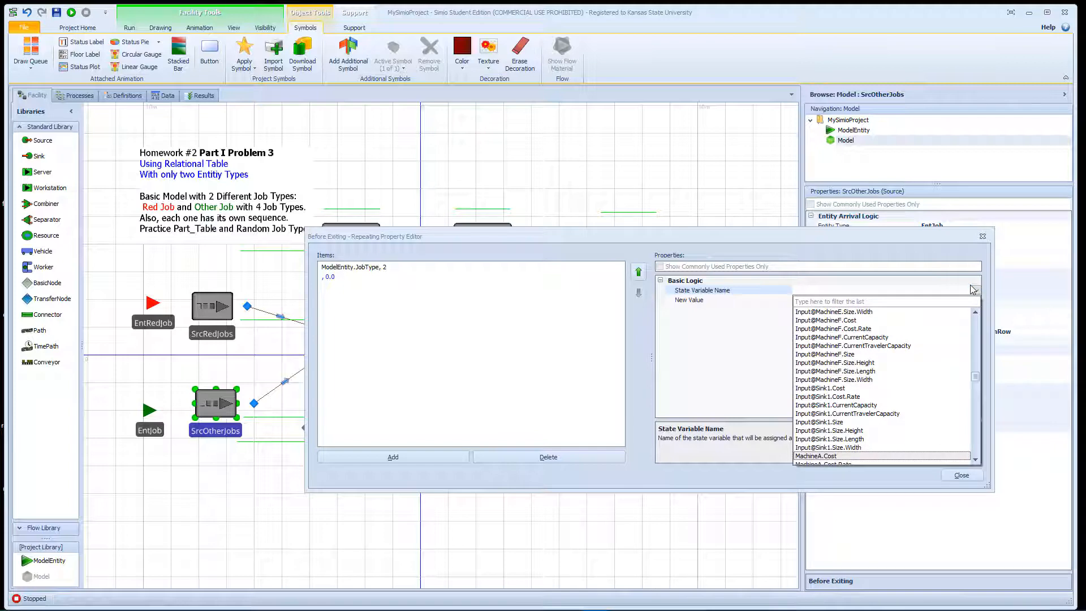
{"action": "key", "text": "o"}
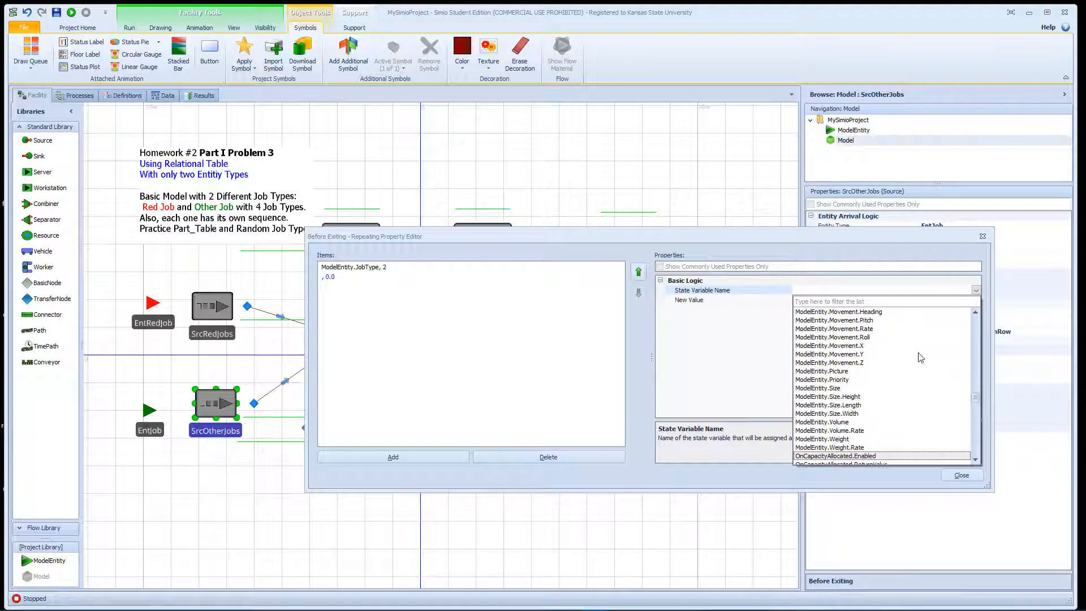
{"action": "left_click", "coordinate": [850, 372]}
- Set the new value of the ModelEntity.Picture assignment to TableParts.ID -1, copy the expression, and close the assignment editor
{"action": "left_click", "coordinate": [839, 299]}
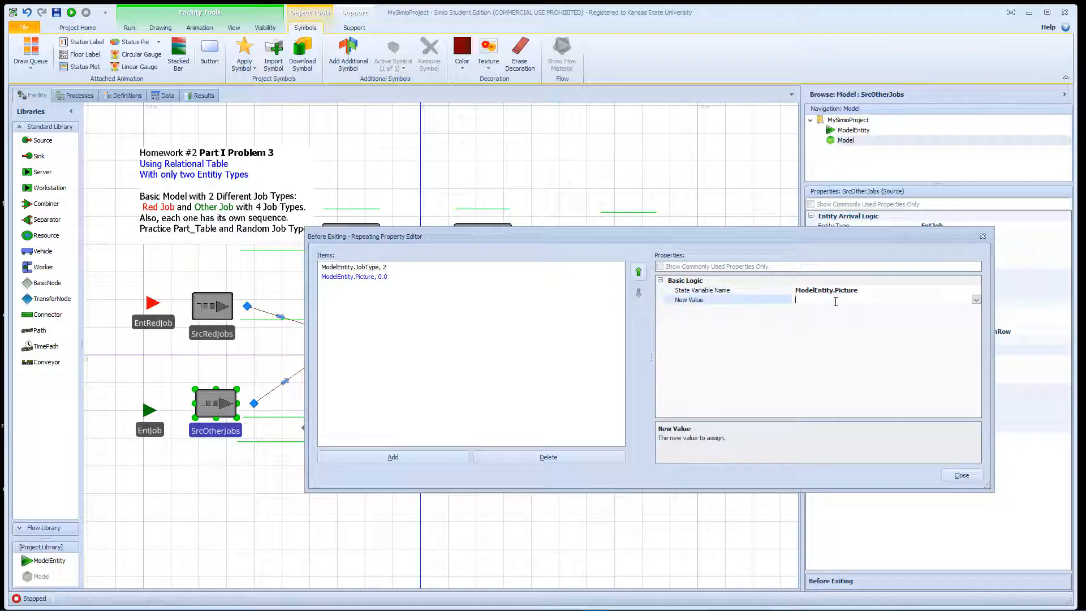
{"action": "left_click", "coordinate": [976, 300]}
{"action": "type", "text": "Tab"}
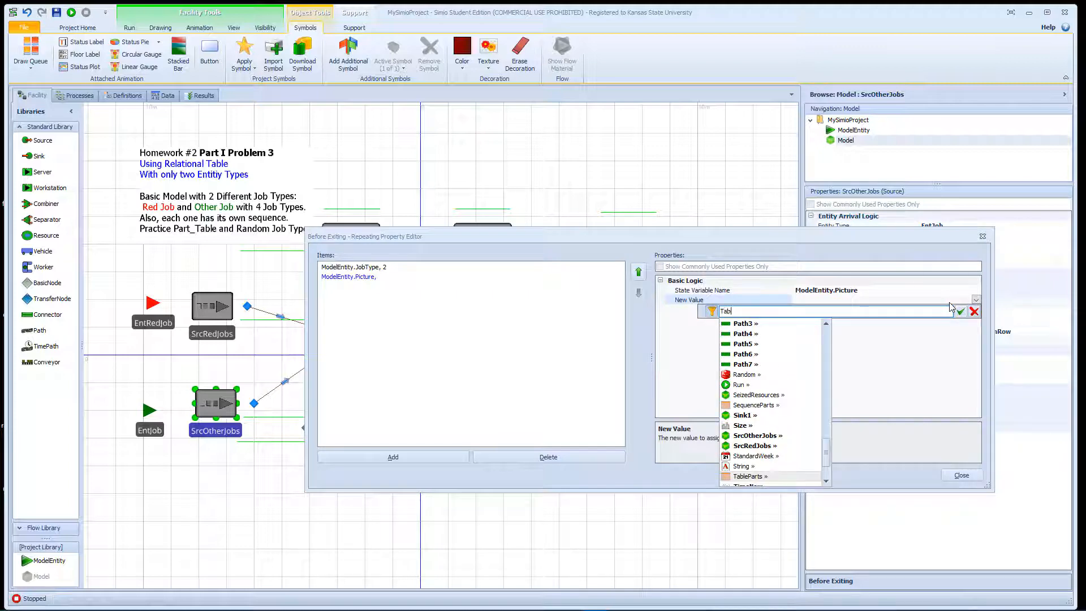
{"action": "type", "text": "leParts.I"}
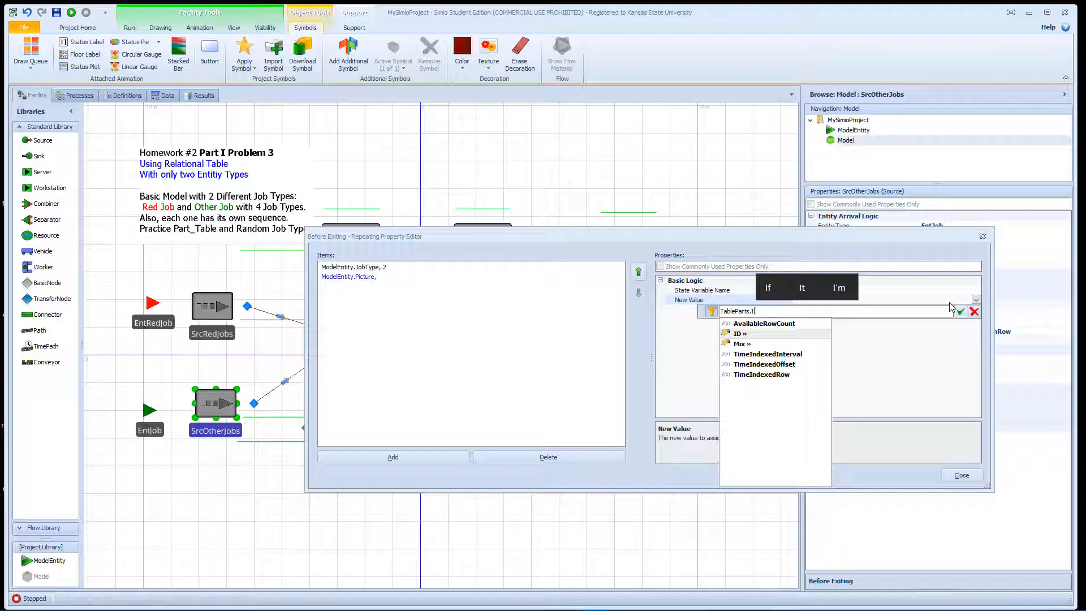
{"action": "type", "text": "D -1"}
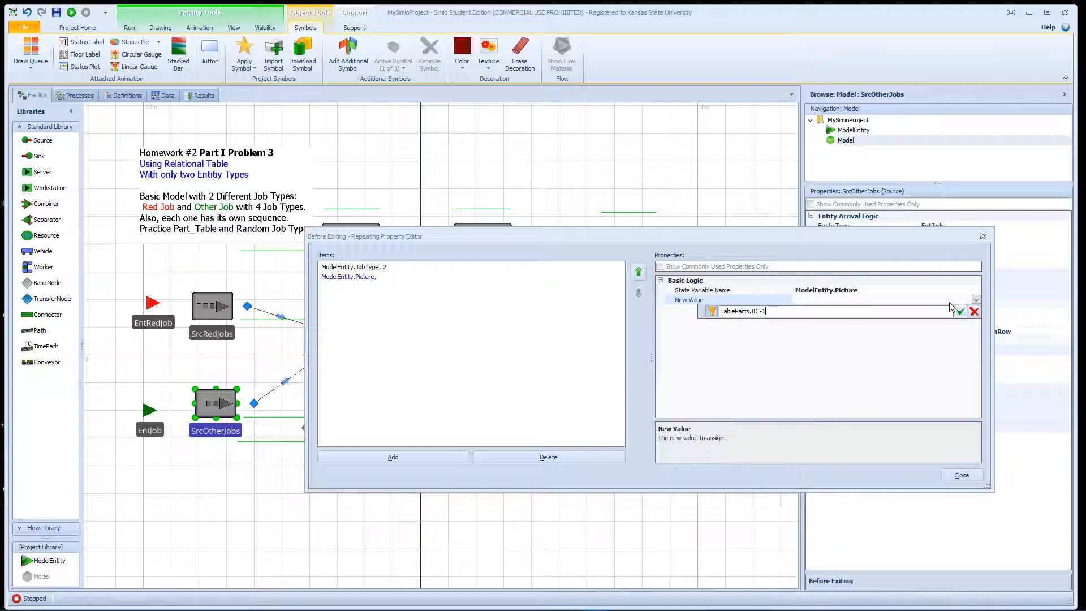
{"action": "key", "text": "shift+Left"}
{"action": "key", "text": "shift+Left"}
{"action": "key", "text": "shift+Left"}
{"action": "key", "text": "shift+Left"}
{"action": "key", "text": "shift+Left"}
{"action": "key", "text": "shift+Left"}
{"action": "key", "text": "shift+Left"}
{"action": "key", "text": "shift+Left"}
{"action": "key", "text": "shift+Left"}
{"action": "key", "text": "shift+Left"}
{"action": "key", "text": "shift+Left"}
{"action": "key", "text": "shift+Left"}
{"action": "key", "text": "shift+Left"}
{"action": "key", "text": "shift+Left"}
{"action": "key", "text": "shift+Left"}
{"action": "left_click", "coordinate": [958, 312]}
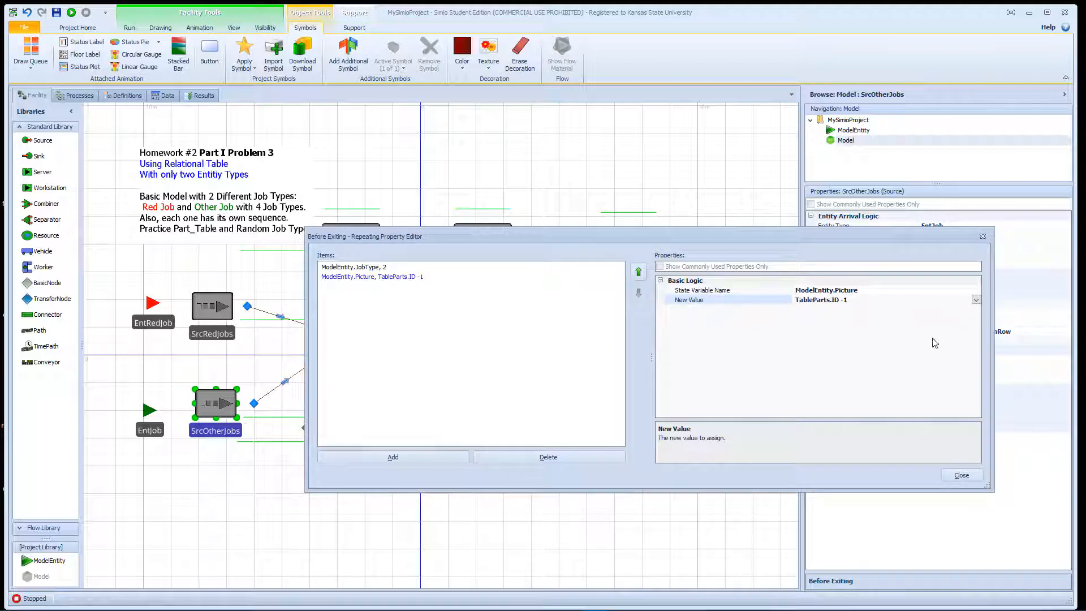
{"action": "left_click", "coordinate": [961, 475]}
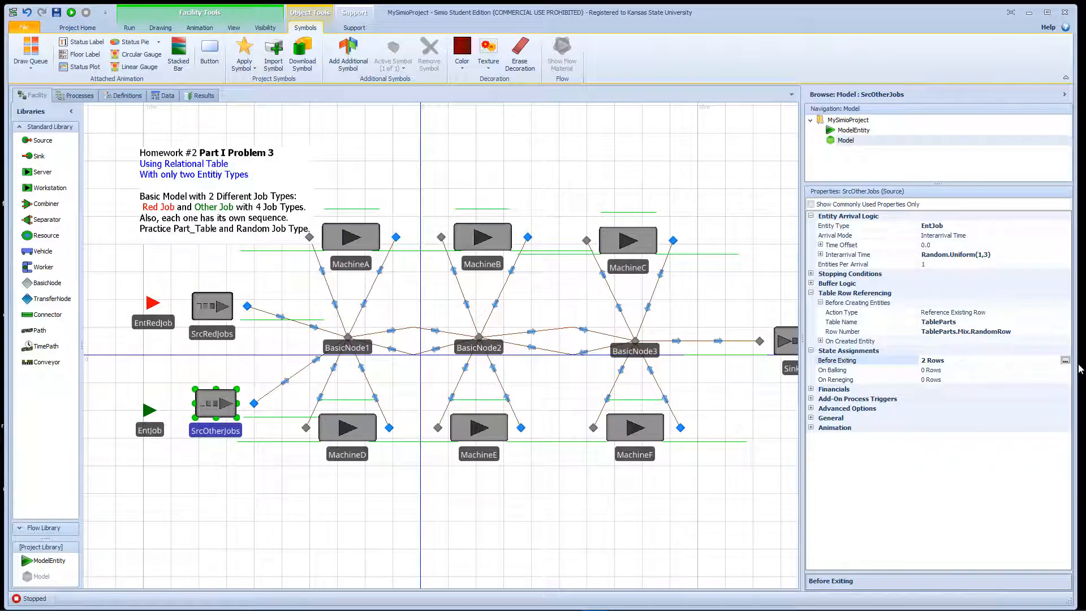
- Set EntJob's Current Symbol Index to the copied expression TableParts.ID -1, then run the simulation briefly and stop it
{"action": "left_click", "coordinate": [142, 432]}
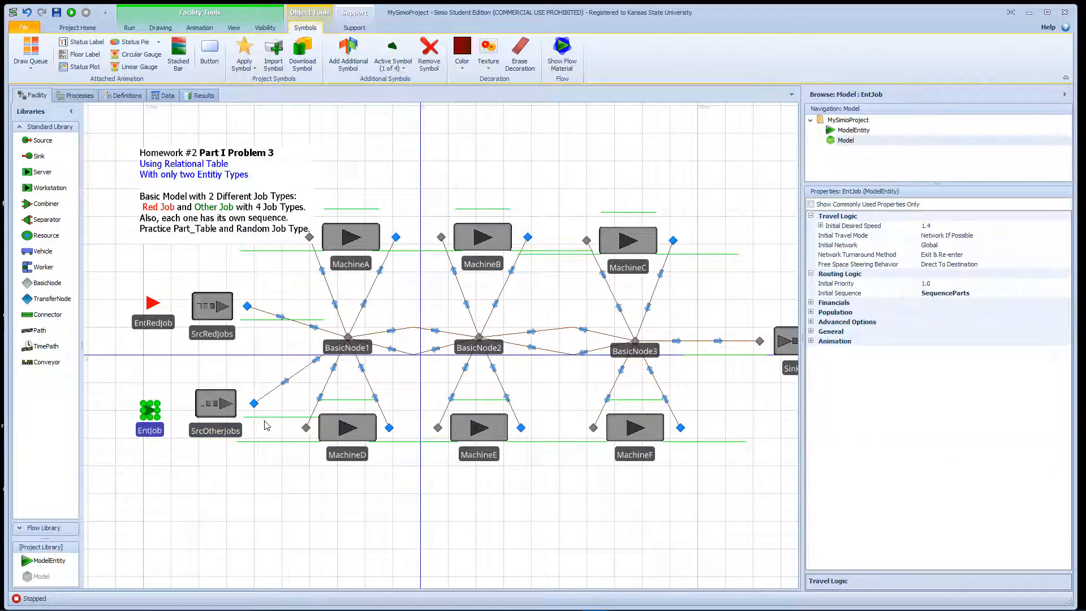
{"action": "left_click", "coordinate": [812, 342]}
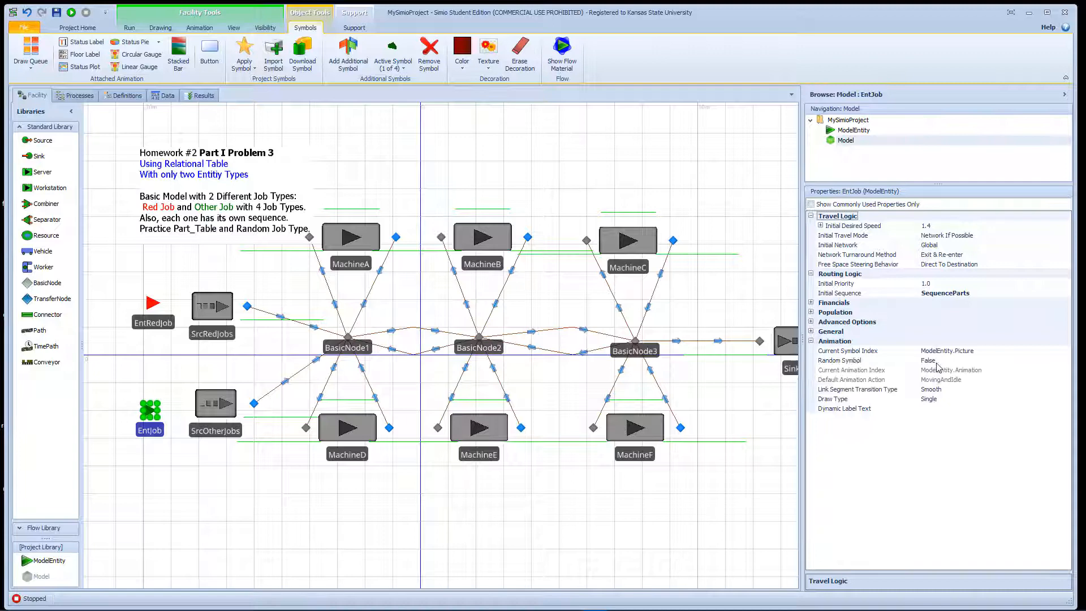
{"action": "left_click", "coordinate": [991, 352]}
{"action": "left_click_drag", "start_coordinate": [994, 351], "coordinate": [912, 349]}
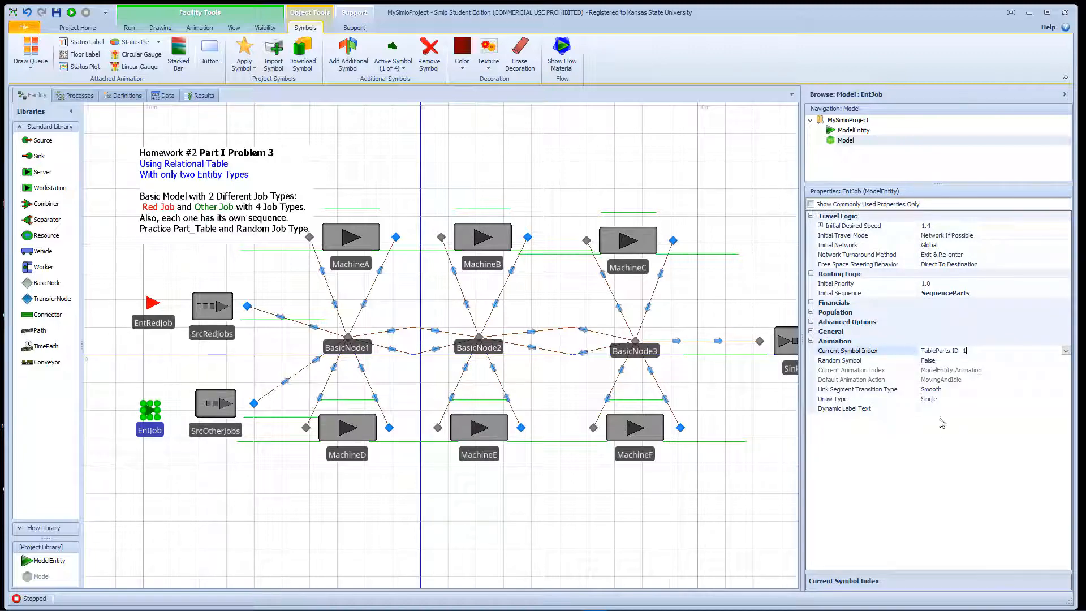
{"action": "left_click", "coordinate": [715, 419]}
{"action": "key", "text": "F5"}
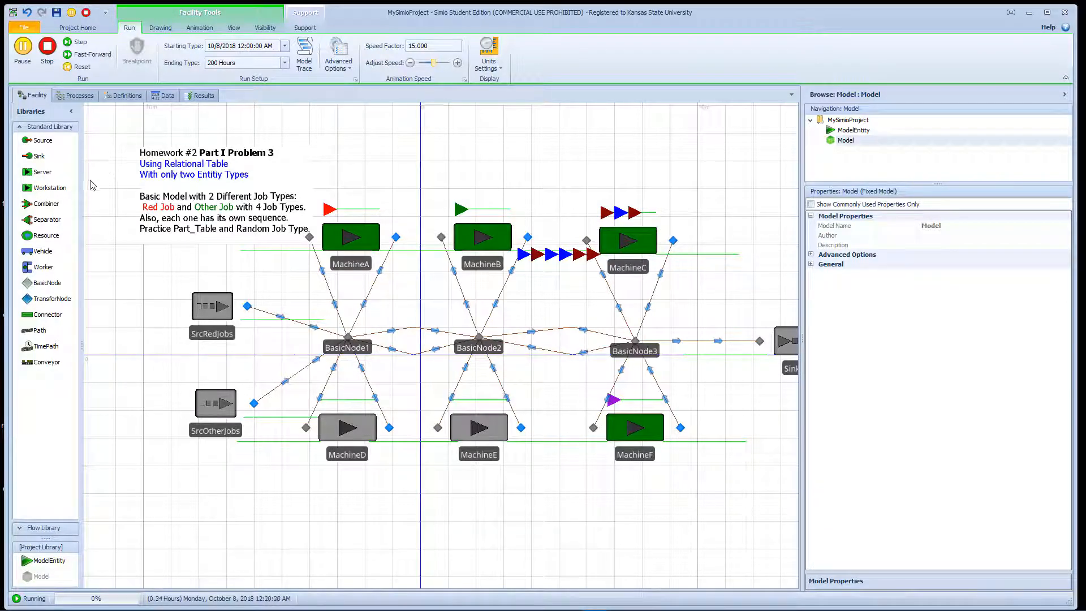
{"action": "left_click", "coordinate": [47, 47]}
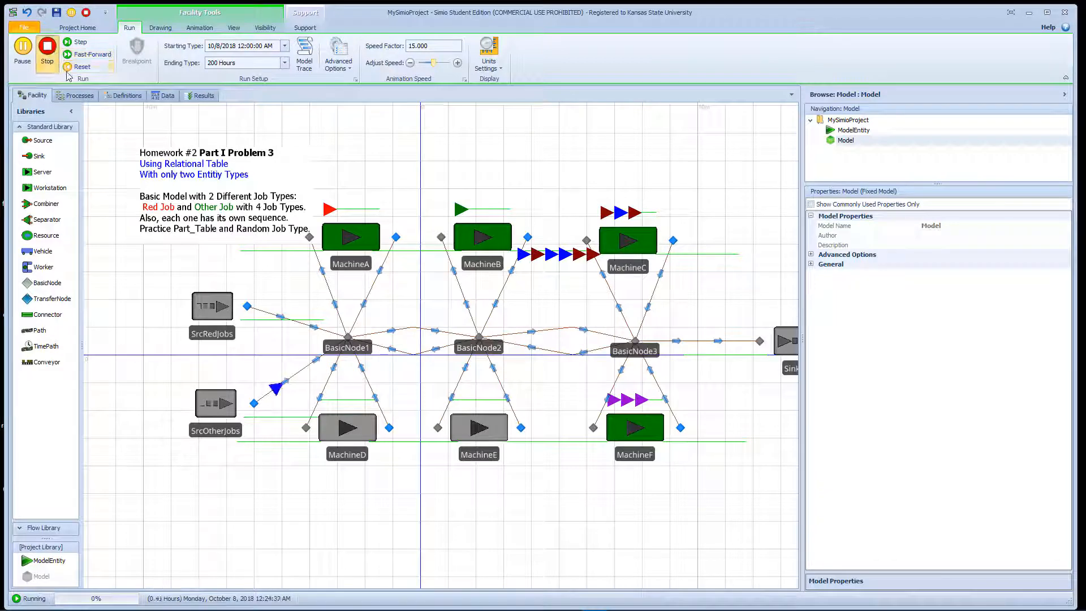
- Review EntJob's Current Symbol Index expression against its list of numbered symbols
{"action": "left_click", "coordinate": [156, 433]}
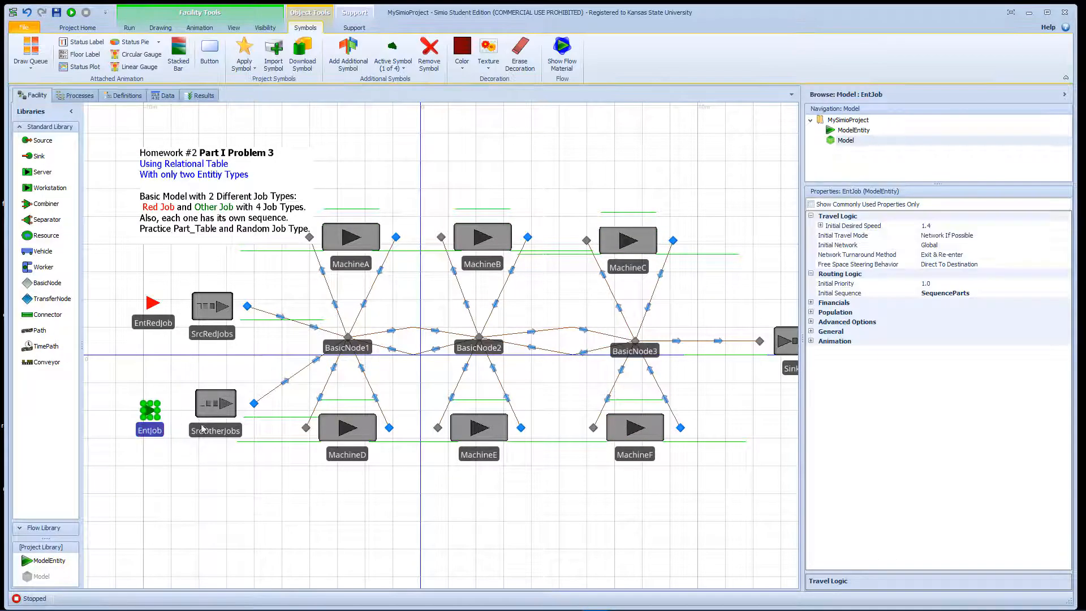
{"action": "left_click", "coordinate": [811, 342]}
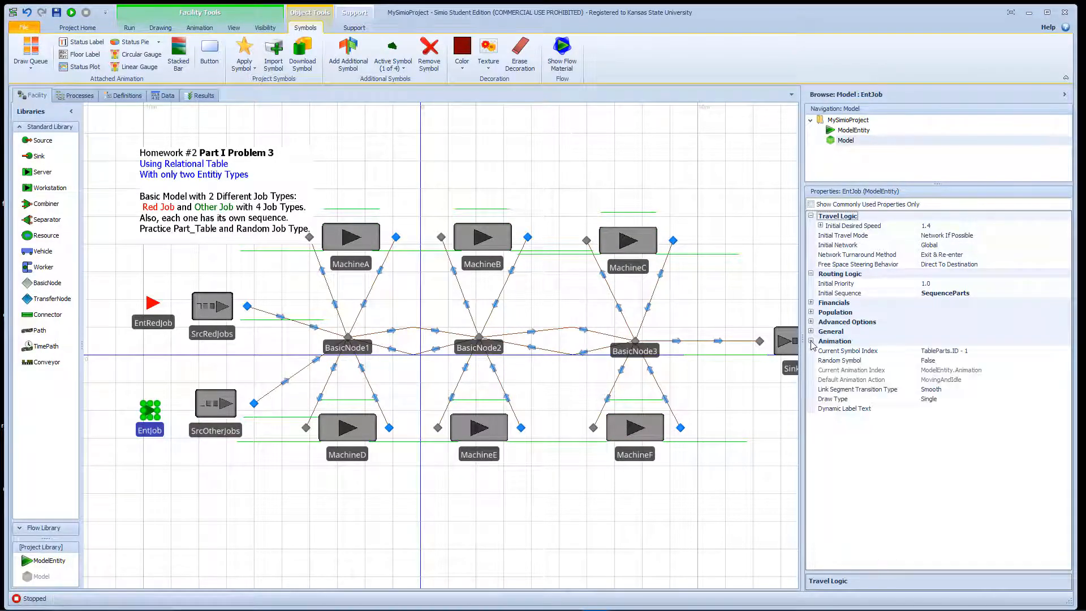
{"action": "left_click", "coordinate": [985, 352]}
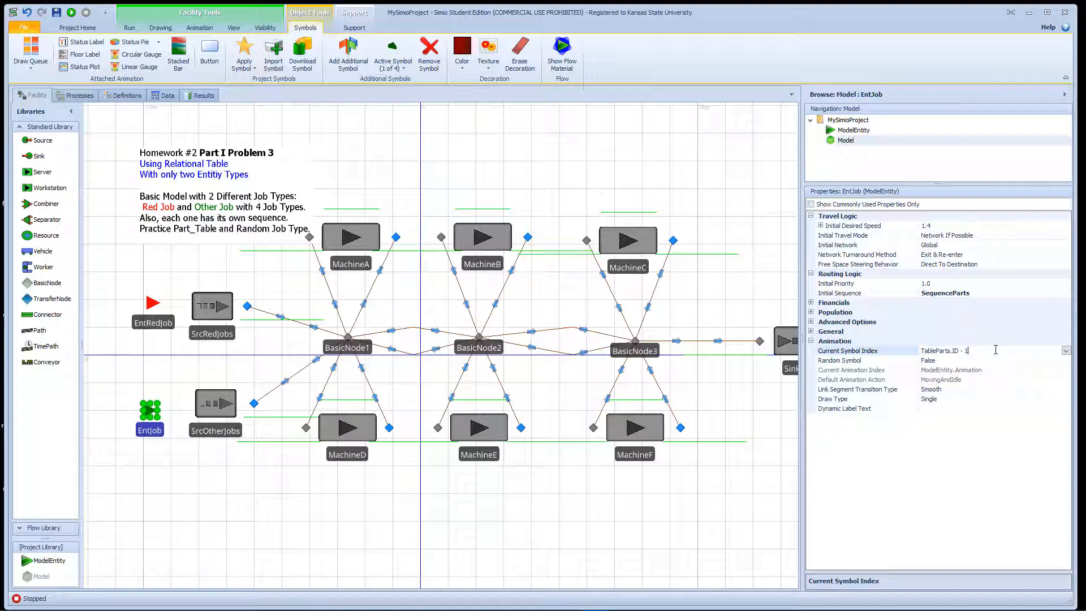
{"action": "left_click", "coordinate": [401, 66]}
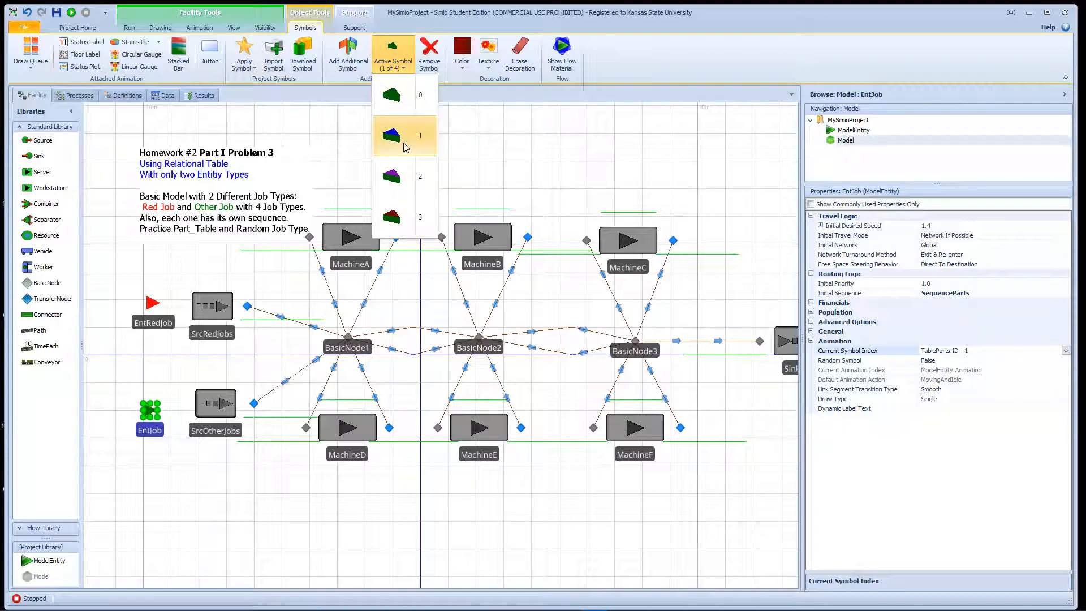
{"action": "left_click", "coordinate": [507, 169]}
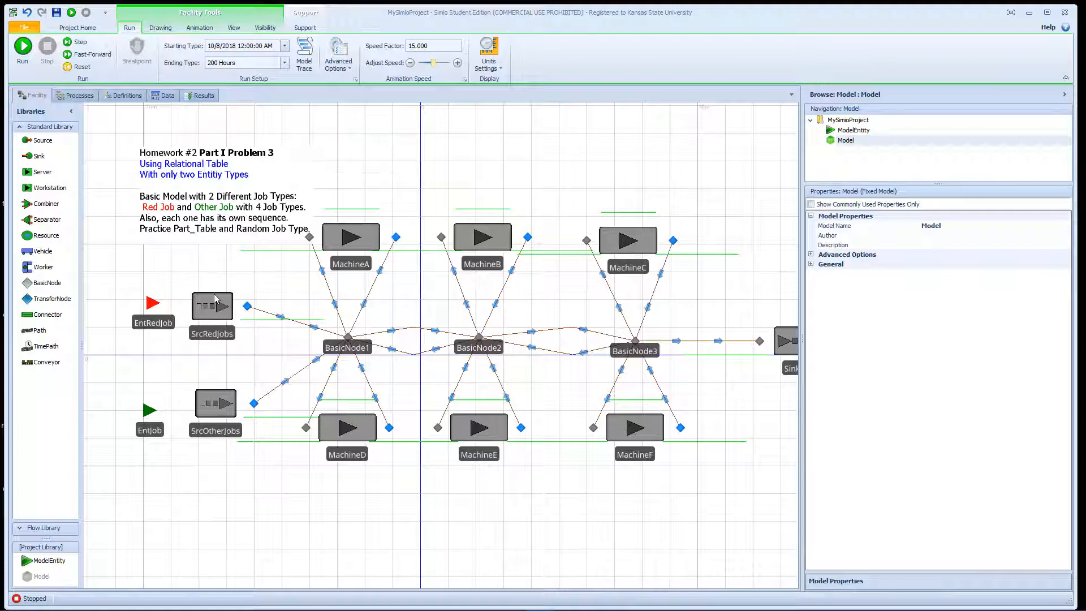
- Check the Initial Sequence choices of EntRedJob and view the Sequence Parts table
{"action": "left_click", "coordinate": [172, 325]}
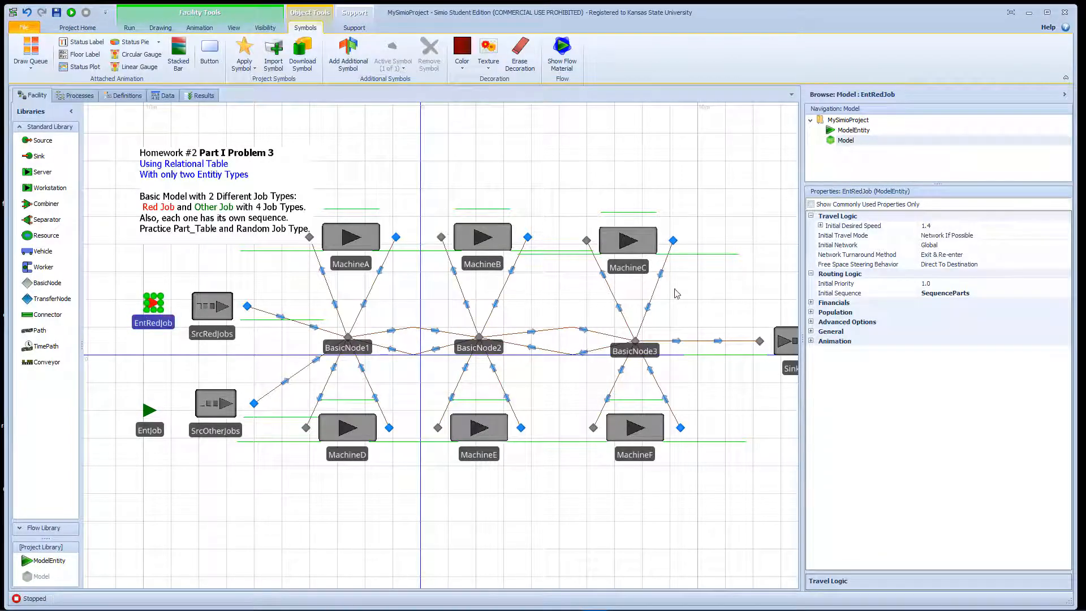
{"action": "left_click", "coordinate": [1034, 292]}
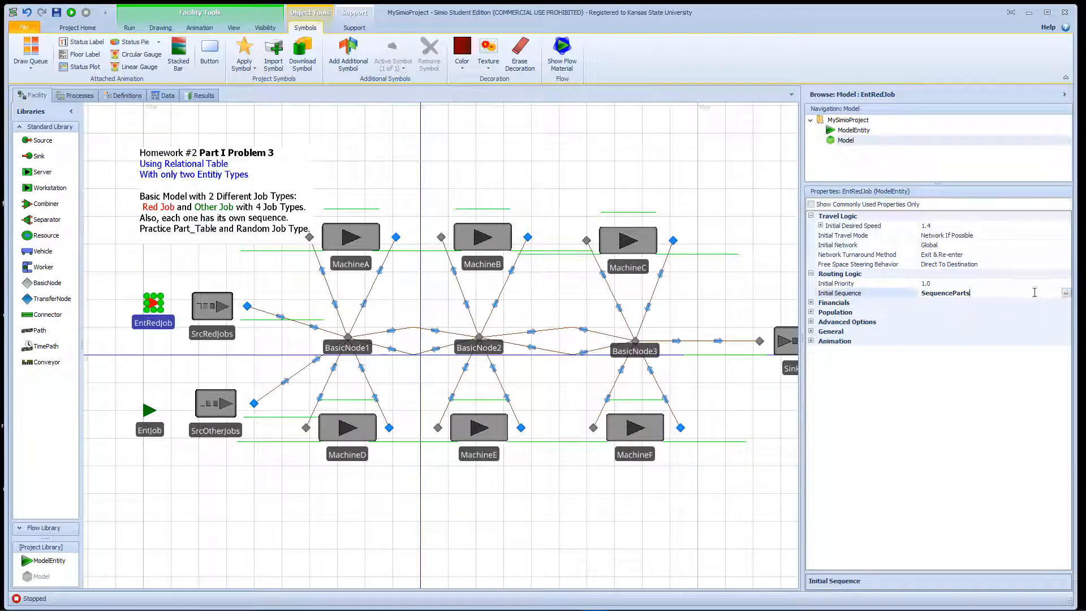
{"action": "left_click", "coordinate": [1065, 293]}
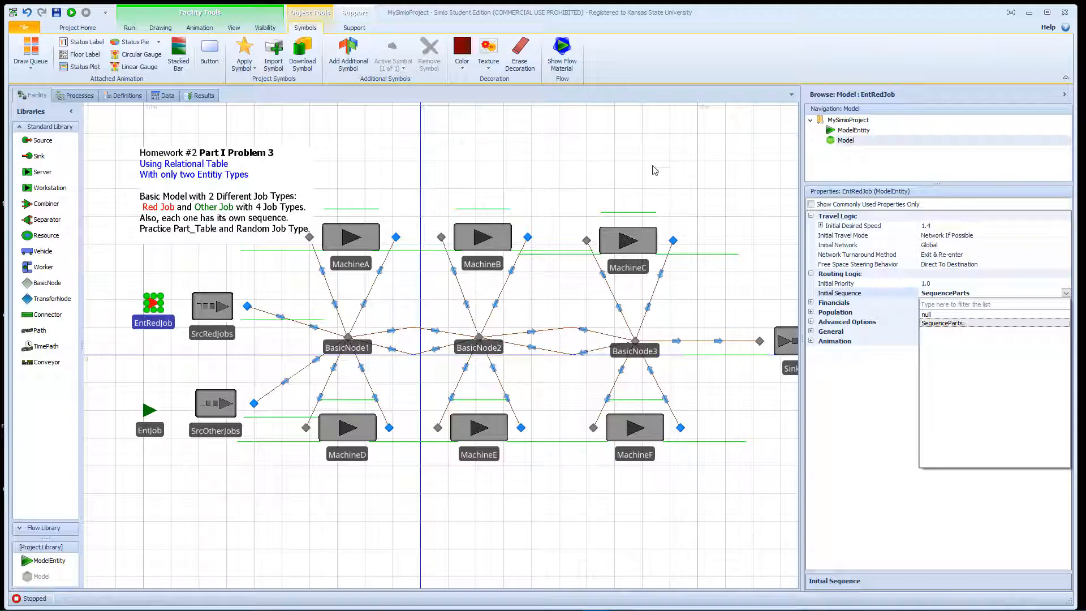
{"action": "left_click", "coordinate": [274, 116]}
{"action": "left_click", "coordinate": [167, 95]}
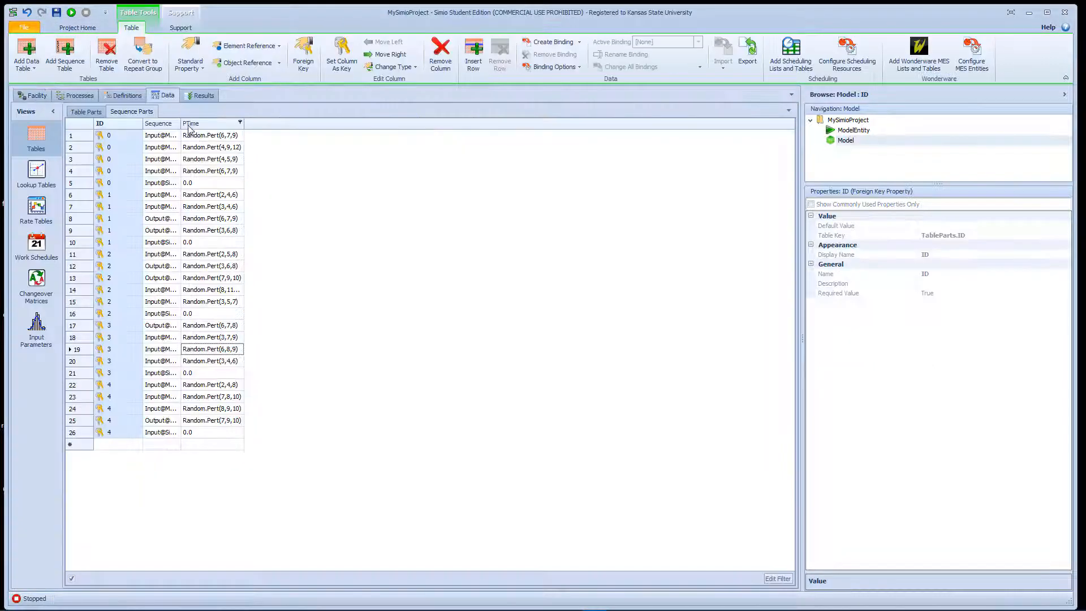
- Return to the facility model and choose SequenceParts as EntJob's Initial Sequence
{"action": "left_click", "coordinate": [34, 95]}
{"action": "left_click", "coordinate": [150, 432]}
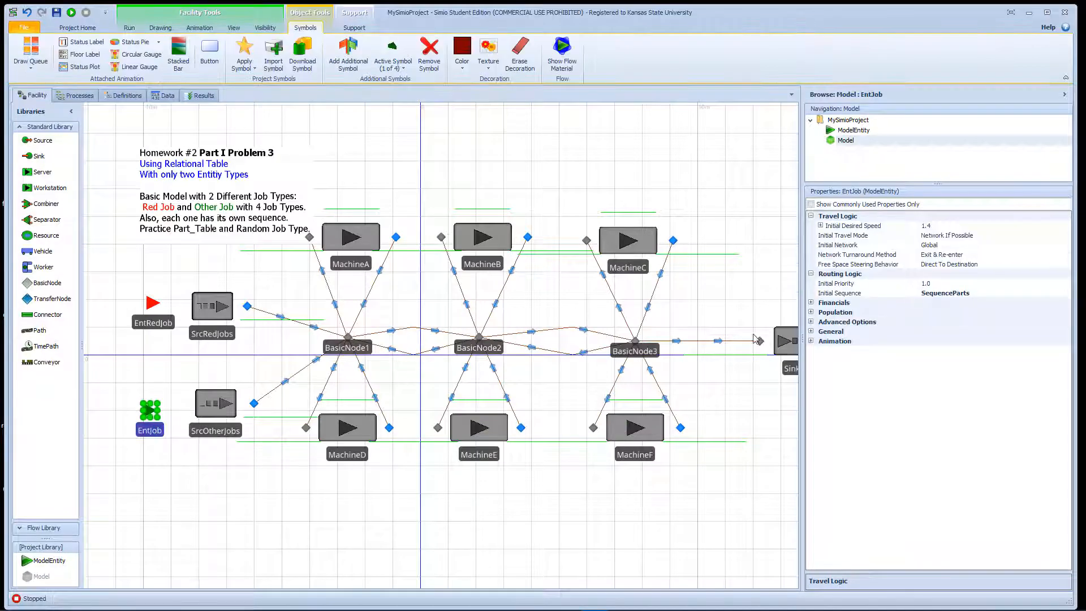
{"action": "left_click", "coordinate": [1046, 295]}
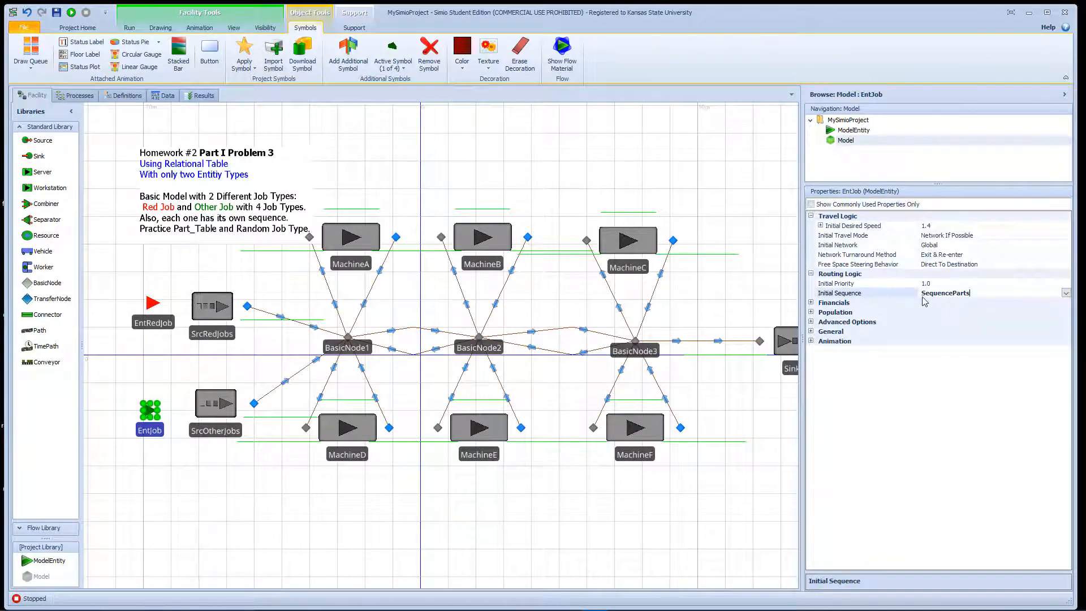
{"action": "left_click", "coordinate": [1066, 293]}
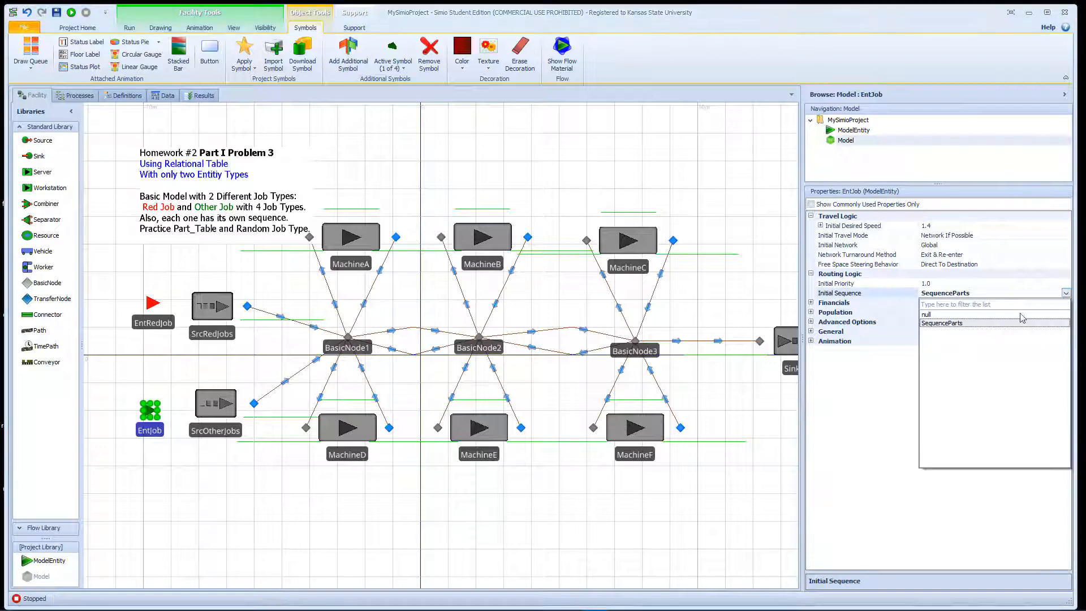
{"action": "left_click", "coordinate": [985, 323]}
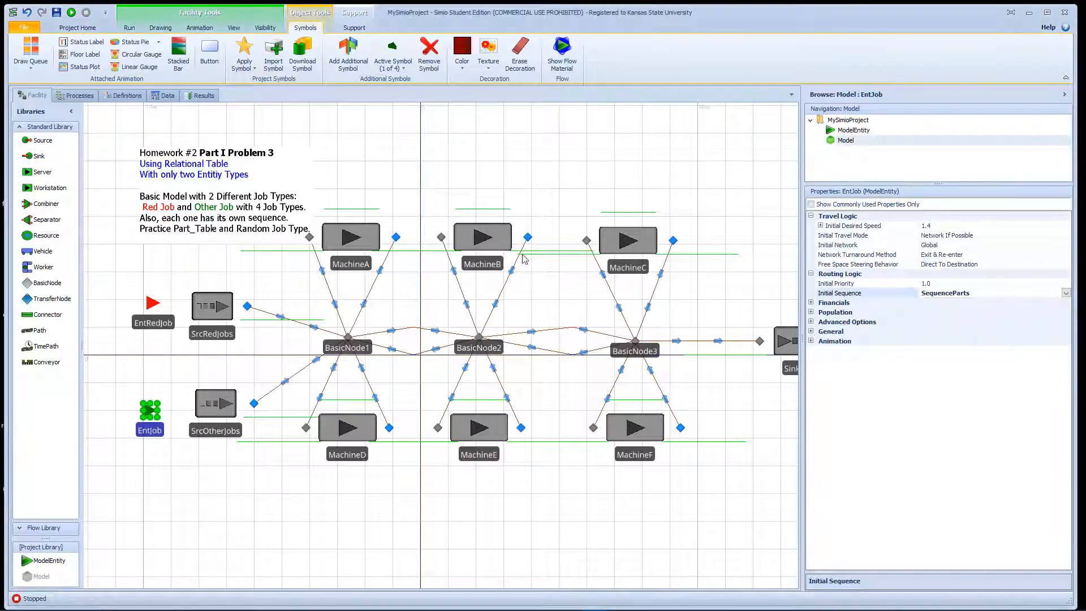
- Inspect the Processing Time settings of MachineA, MachineB and MachineC
{"action": "left_click", "coordinate": [353, 235]}
{"action": "left_click", "coordinate": [496, 248]}
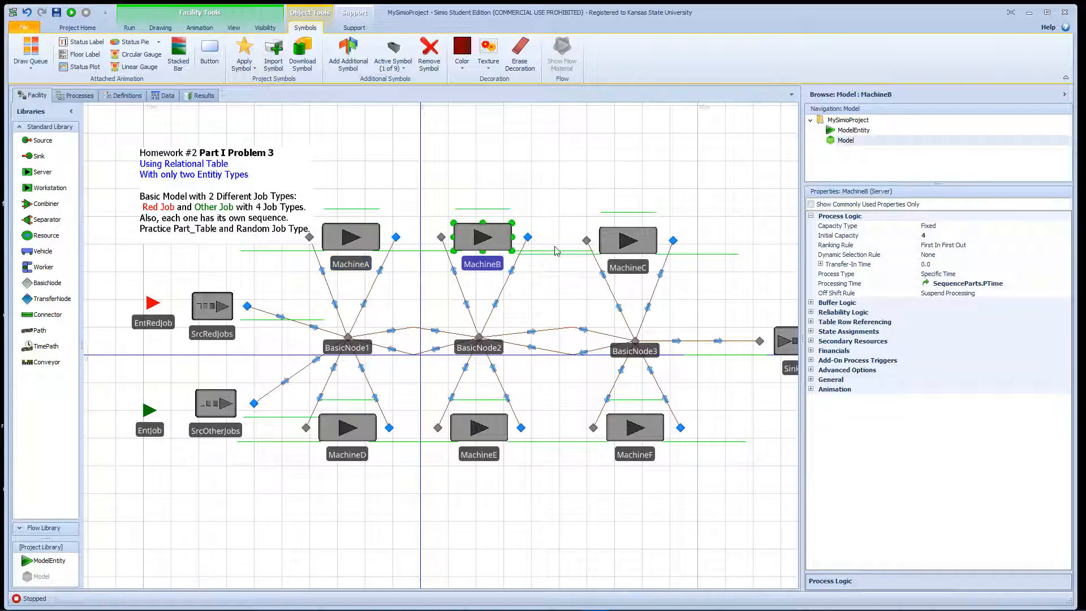
{"action": "left_click", "coordinate": [617, 250]}
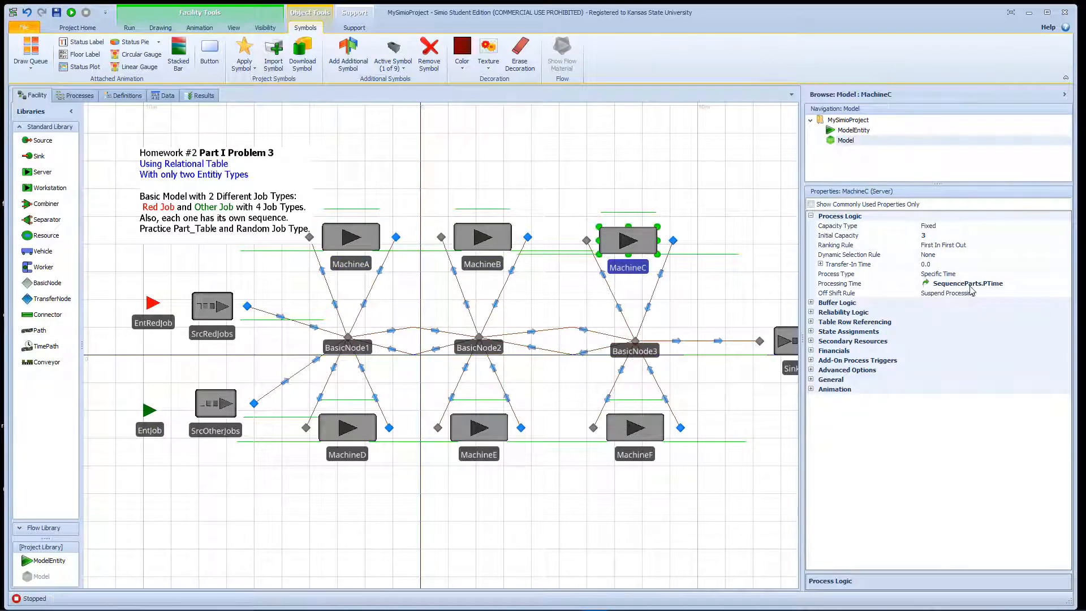